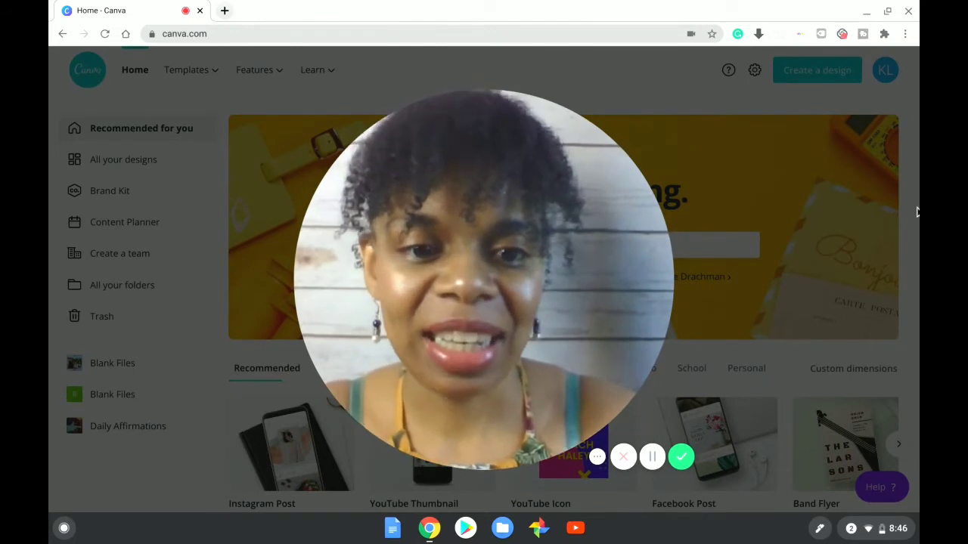
Step: Search 'flyers' and start a blank 8.5 × 11 in Real Estate Flyer design
left_click(481, 454)
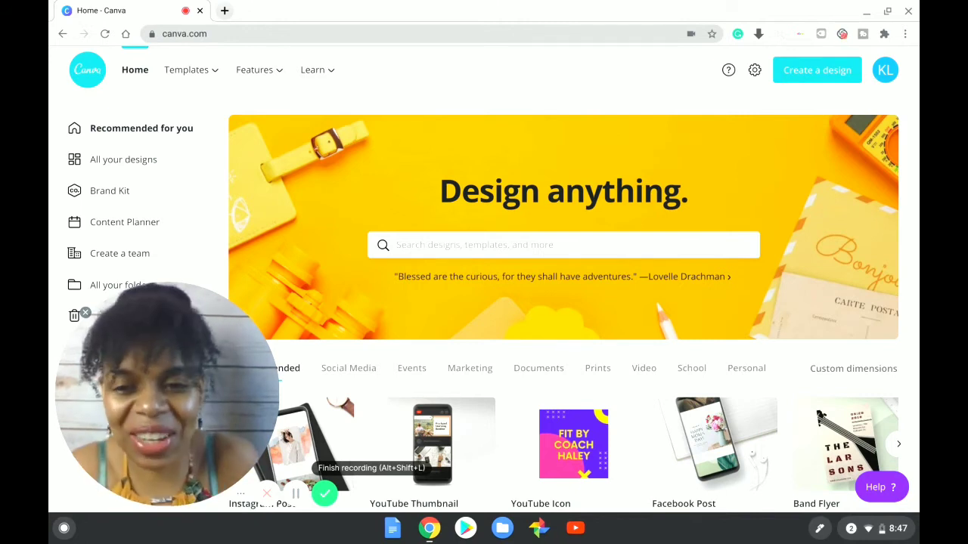
left_click(513, 166)
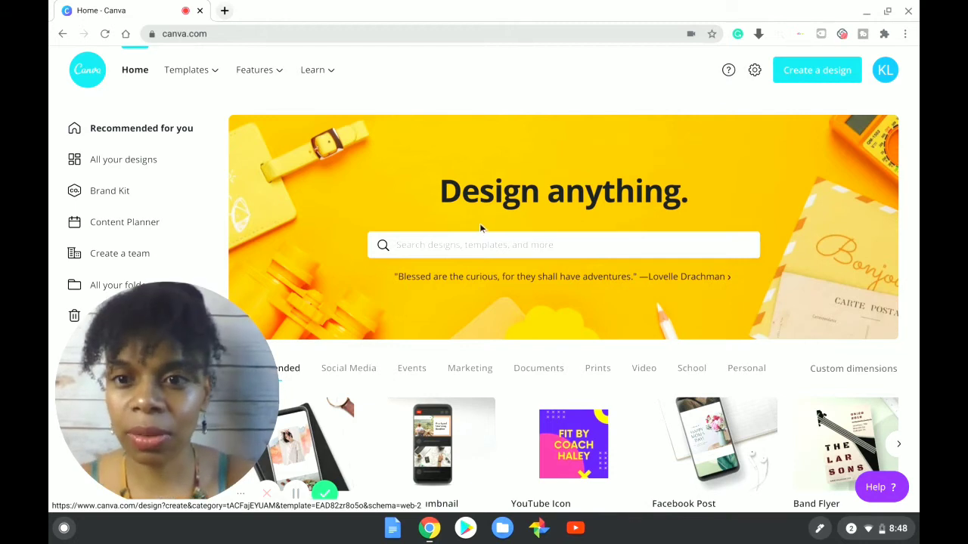
left_click(441, 241)
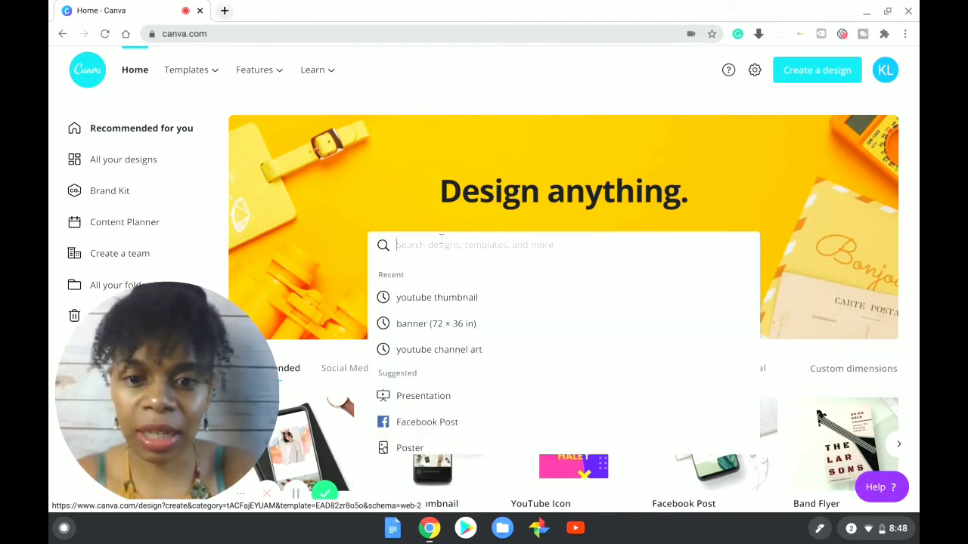
type("flyers")
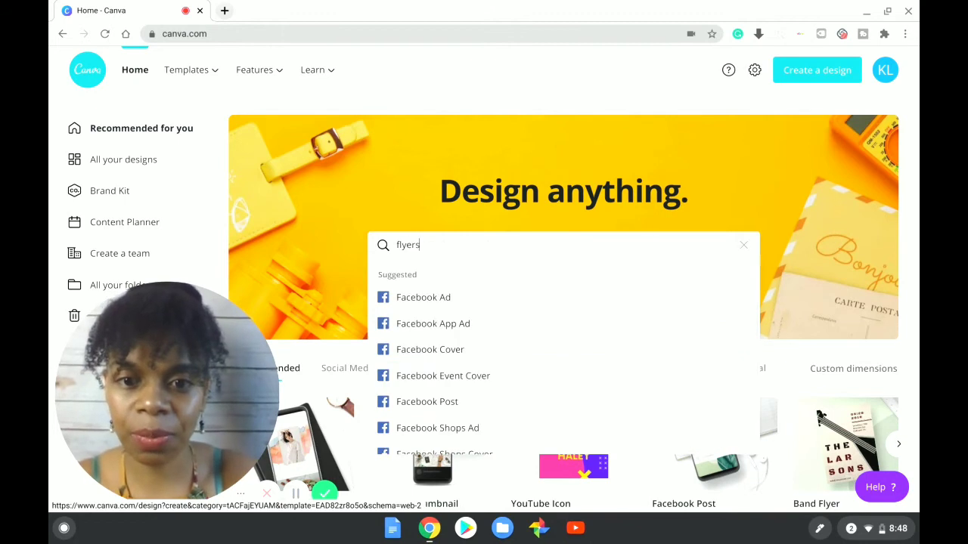
key("Return")
left_click(189, 259)
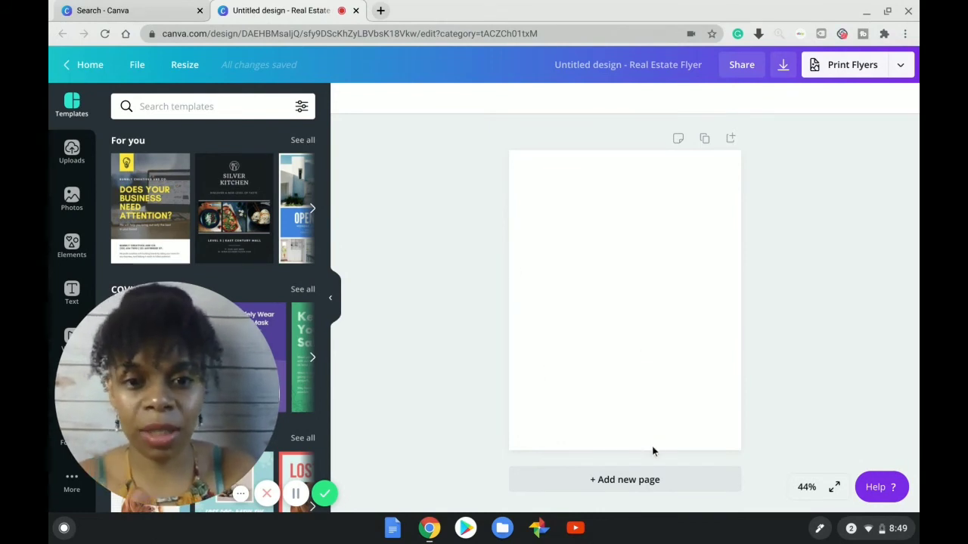
left_click(186, 68)
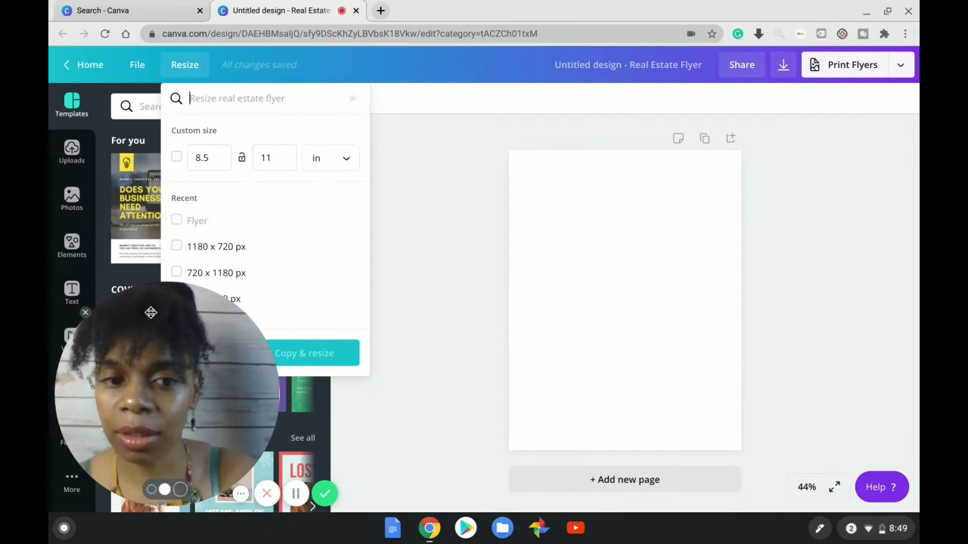
Step: Resize the blank design to a custom 11 × 8.5 in landscape page
left_click_drag(174, 314, 810, 313)
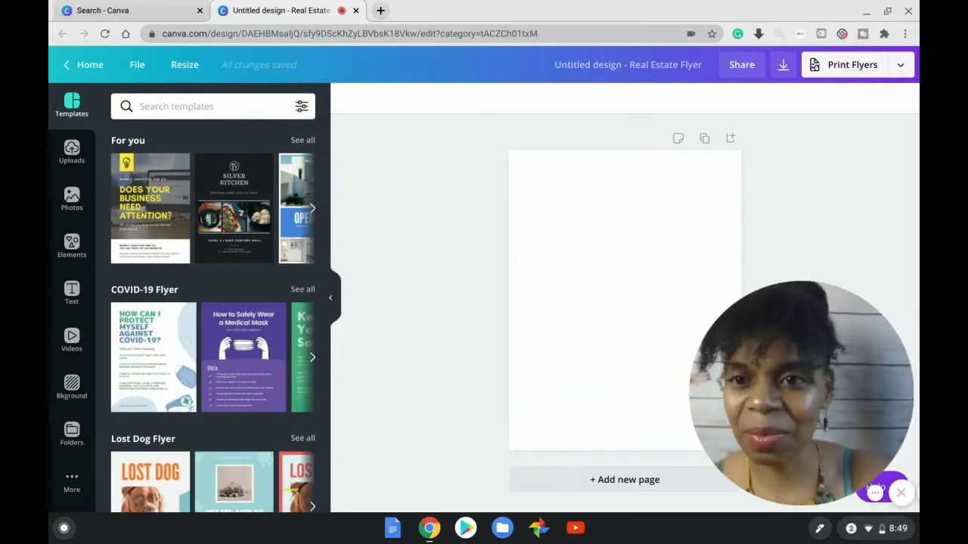
left_click(187, 75)
left_click(214, 159)
type("11")
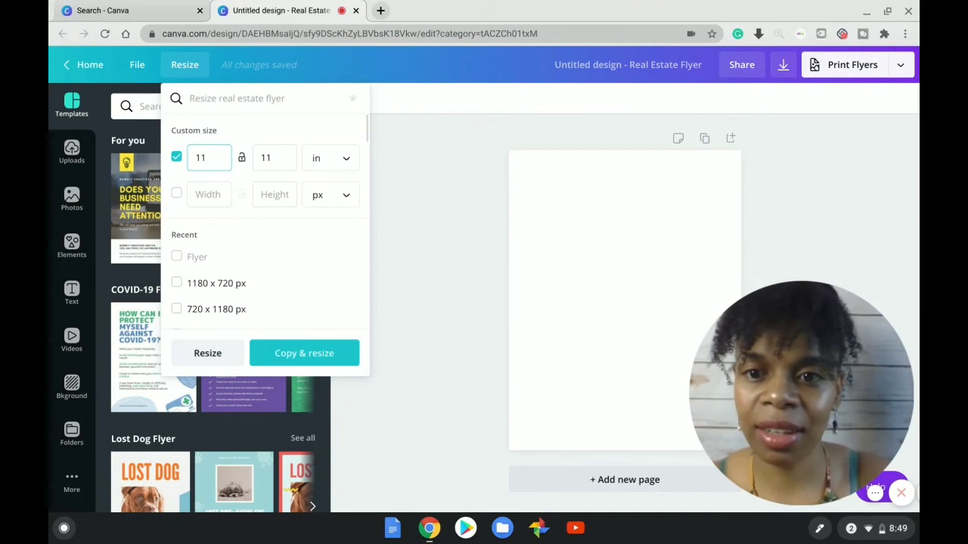
left_click(277, 160)
type("8.5")
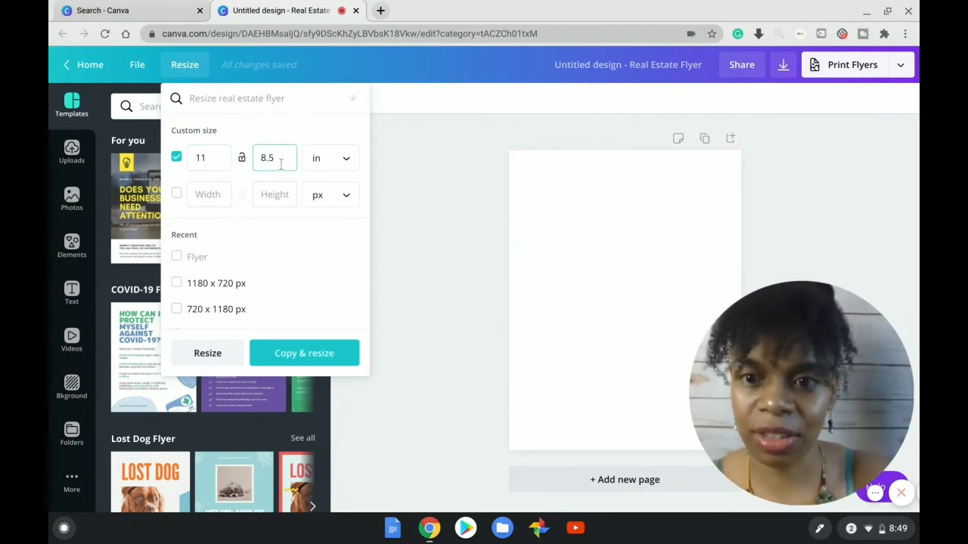
left_click(206, 361)
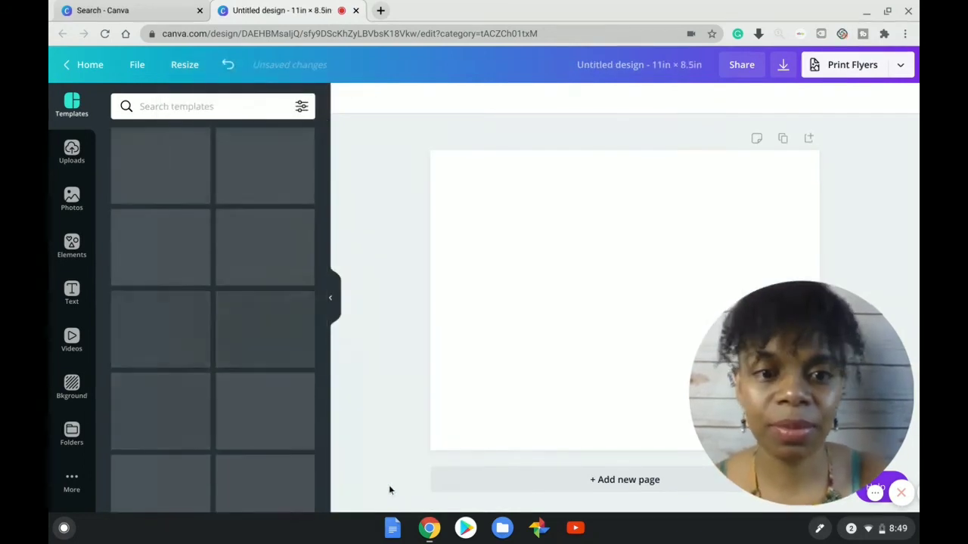
Step: Open the page backgrounds library and put the cursor in its search box
left_click_drag(739, 385, 305, 384)
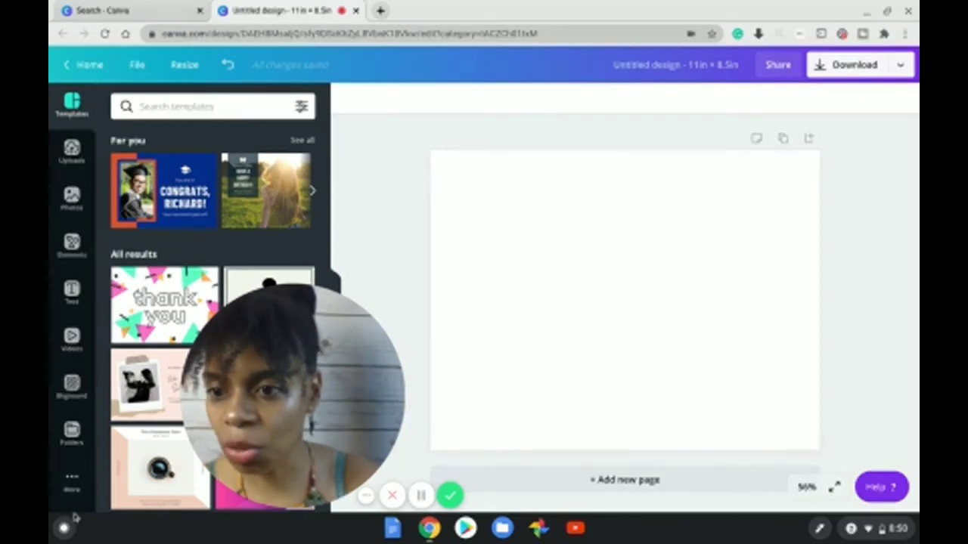
left_click(72, 388)
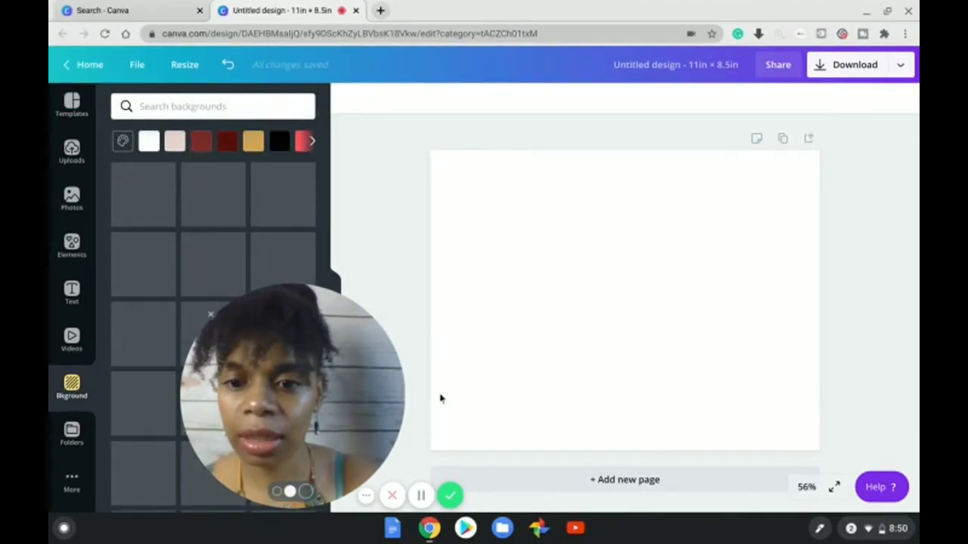
left_click_drag(404, 398, 616, 398)
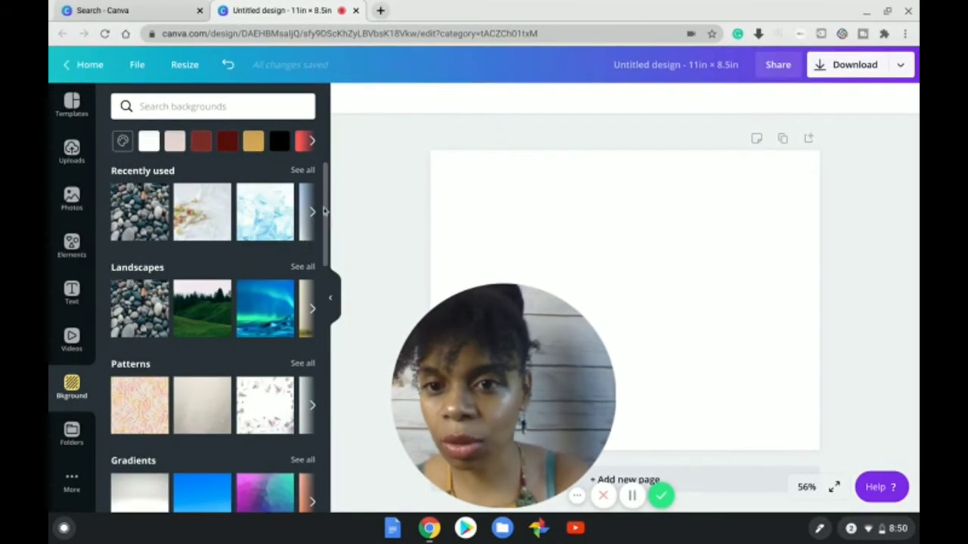
mouse_move(327, 212)
left_mouse_down()
mouse_move(344, 325)
mouse_move(327, 200)
left_mouse_up()
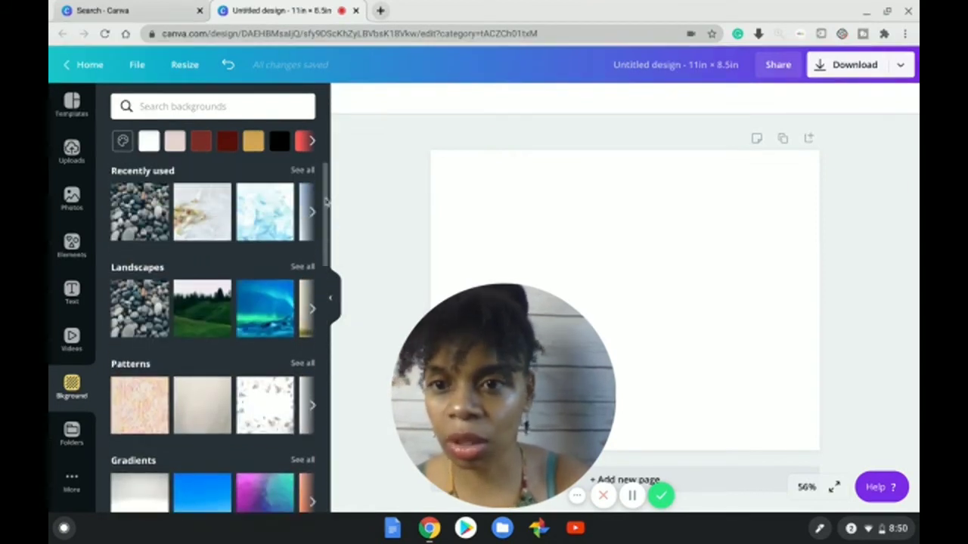
left_click(199, 109)
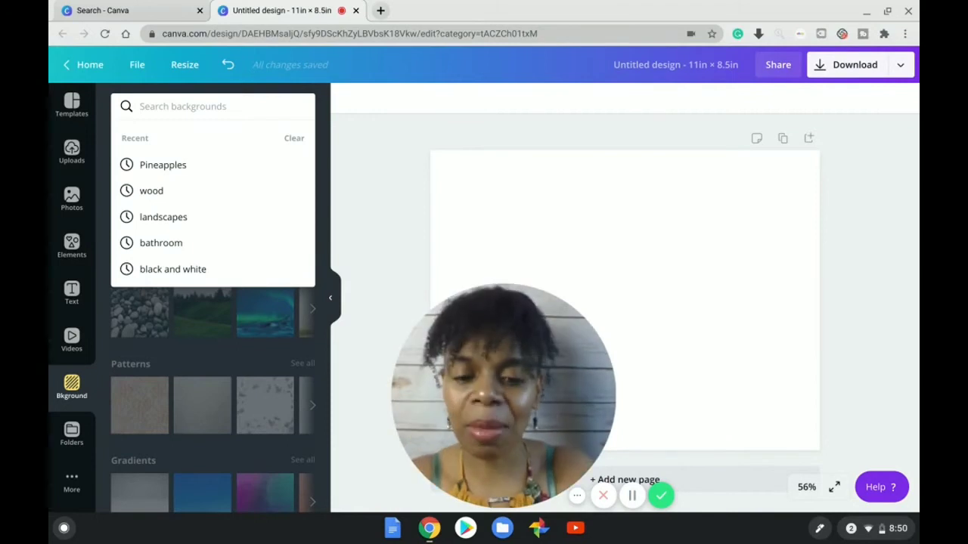
Step: Search the backgrounds for 'bricks'
type("brick")
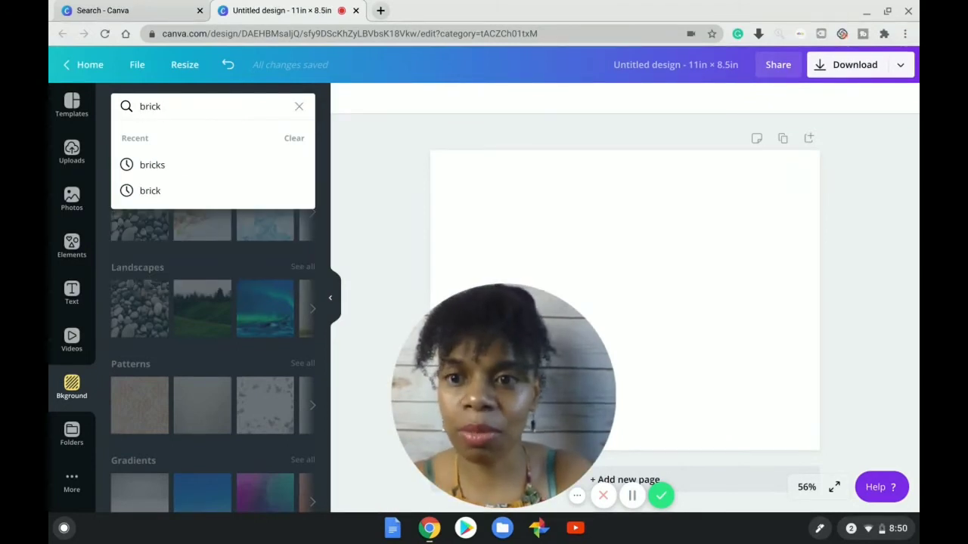
type("s")
key("Return")
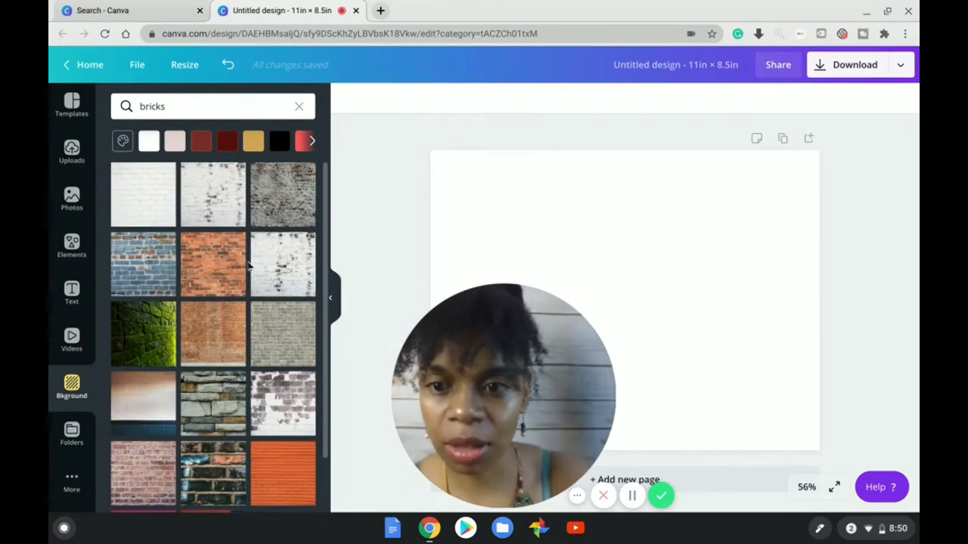
scroll(277, 307, "down", 1)
scroll(277, 309, "up", 1)
scroll(277, 308, "up", 1)
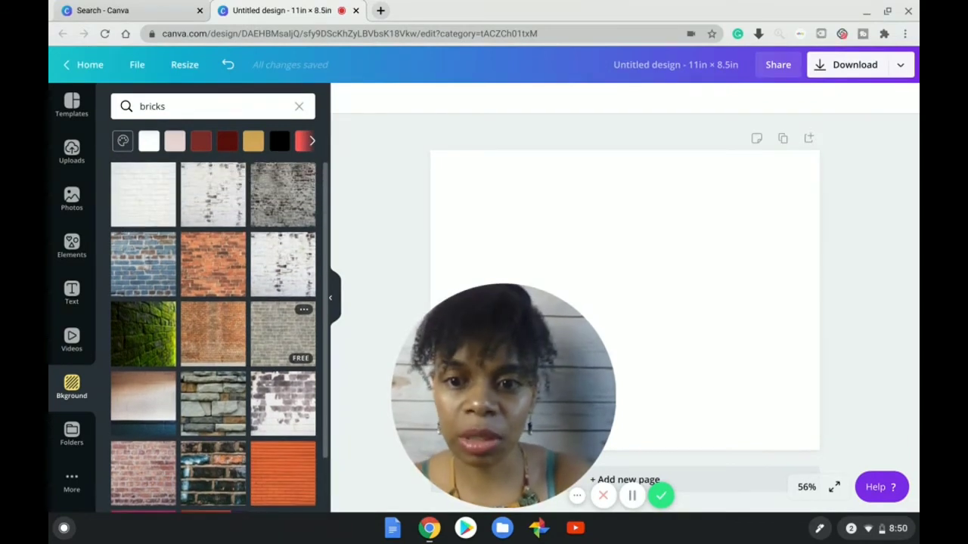
Step: Preview orange, grey and pink brick backgrounds, then apply the red brick wall
left_click(215, 330)
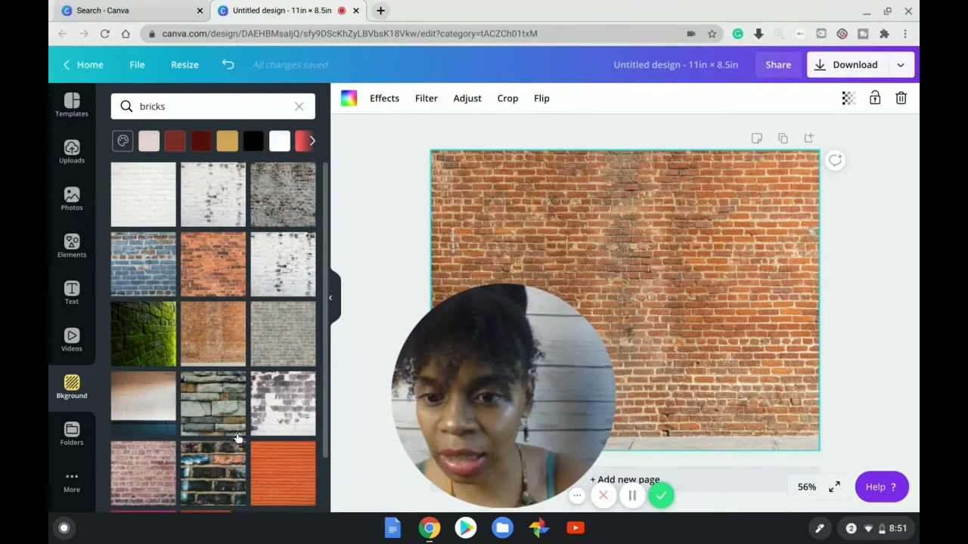
left_click(286, 490)
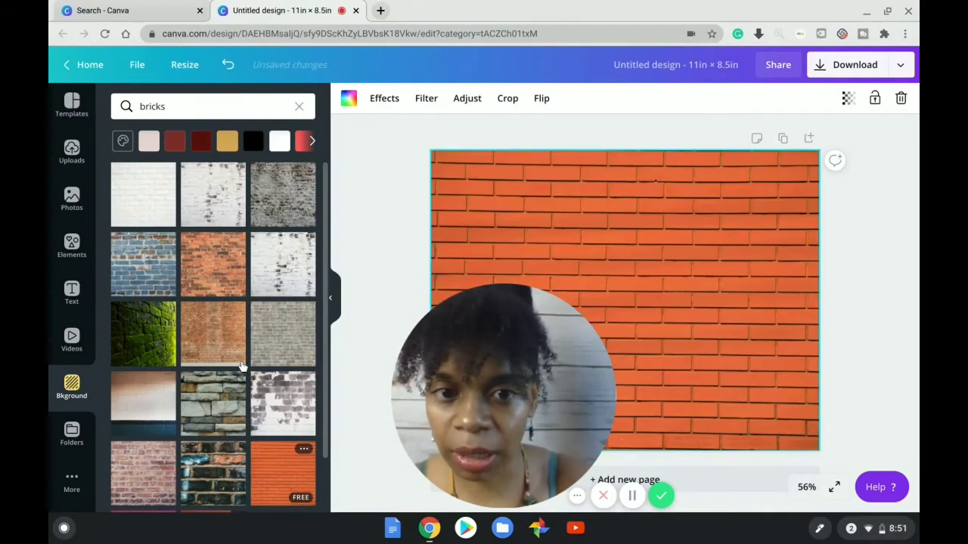
left_click(220, 334)
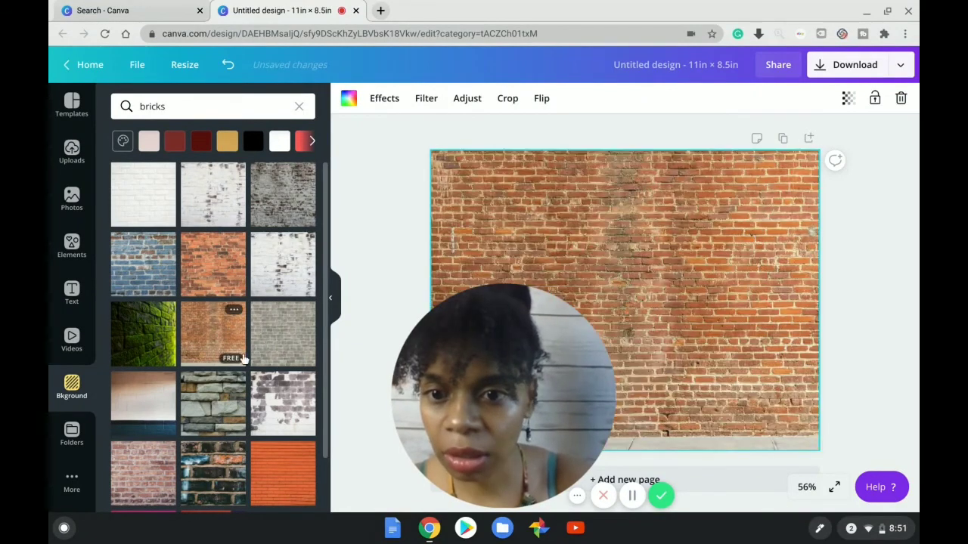
left_click(281, 357)
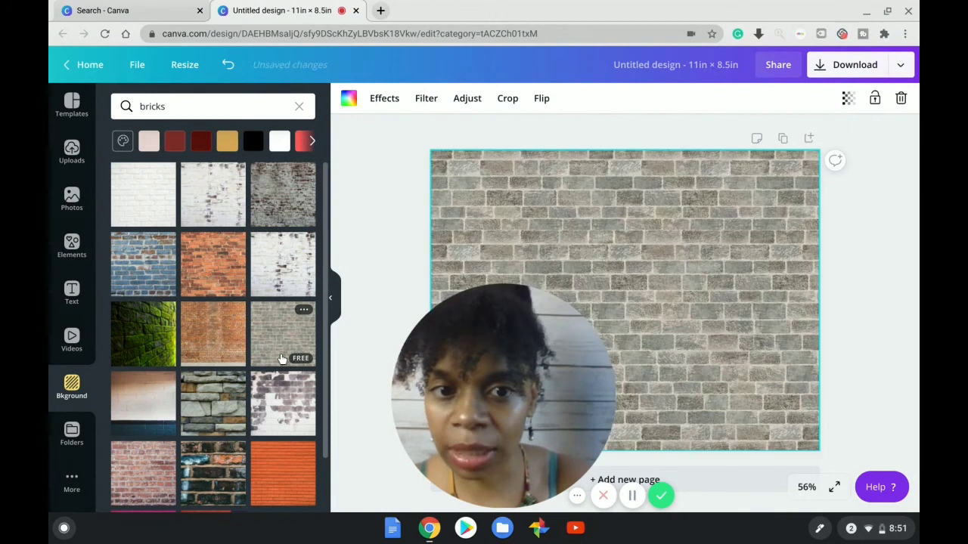
scroll(190, 287, "down", 2)
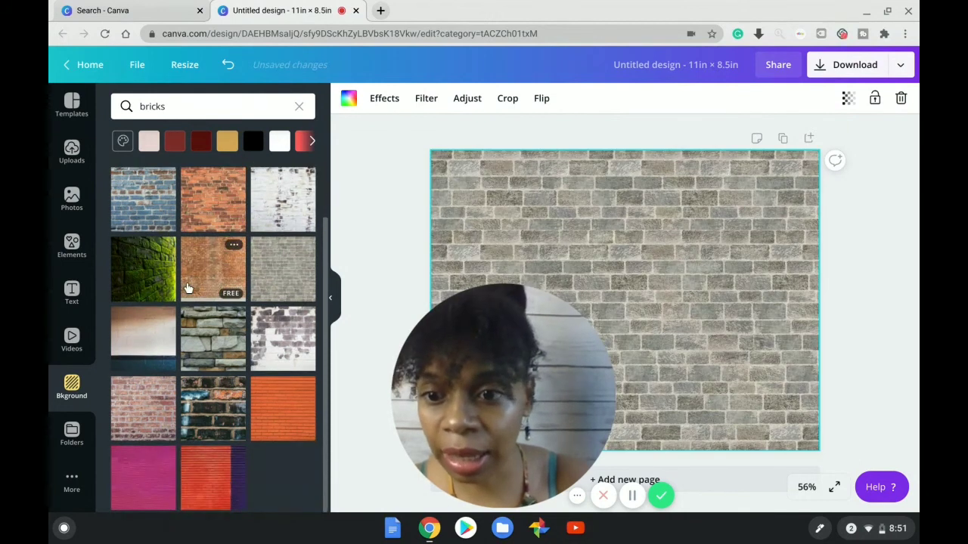
left_click(160, 493)
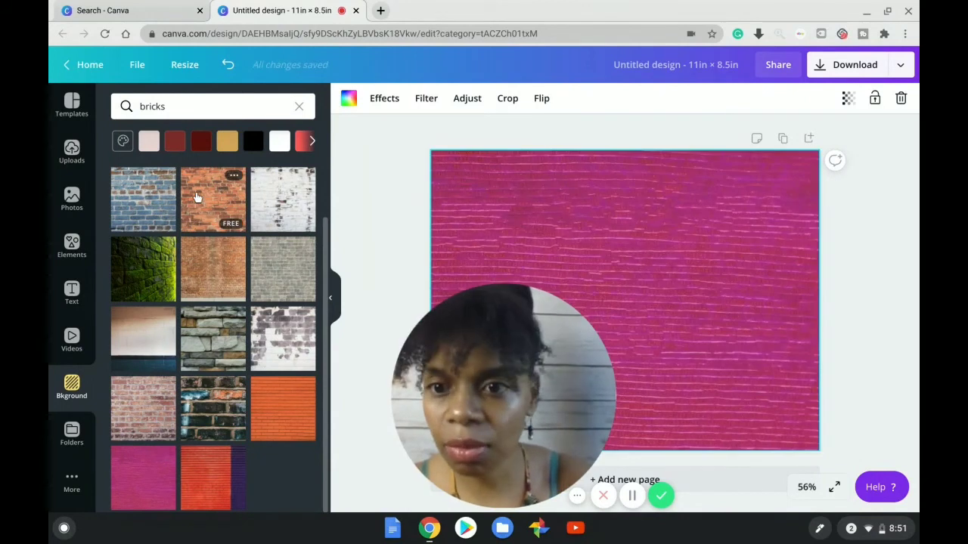
left_click(223, 290)
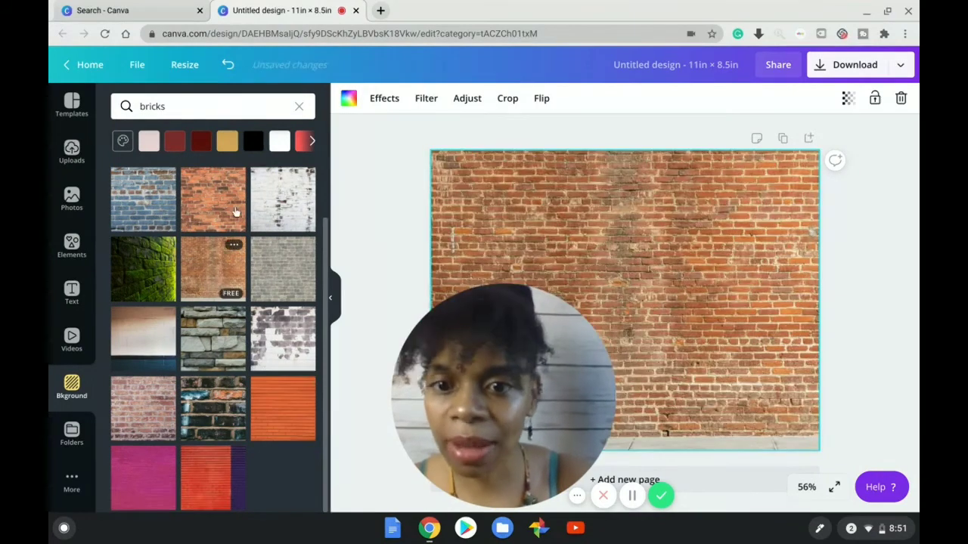
left_click_drag(515, 328, 802, 355)
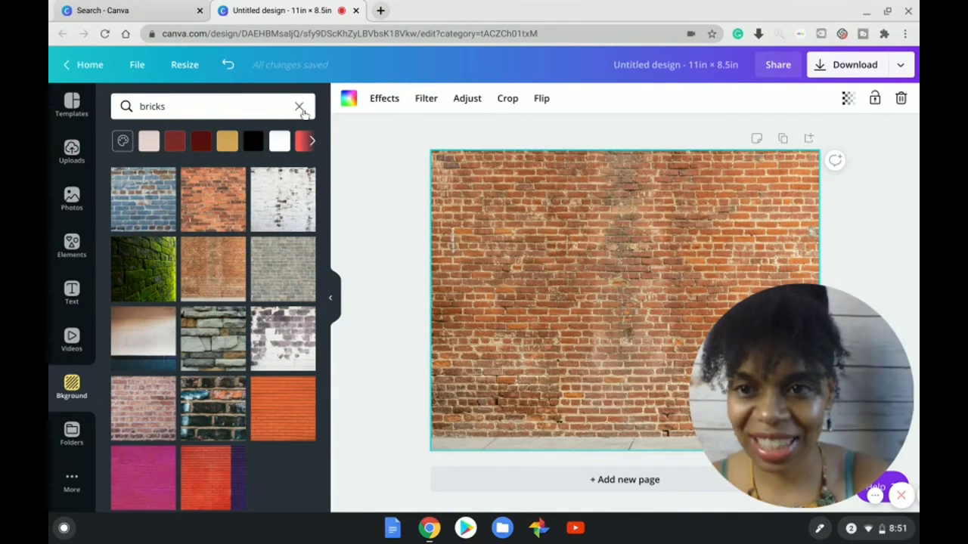
left_click(299, 107)
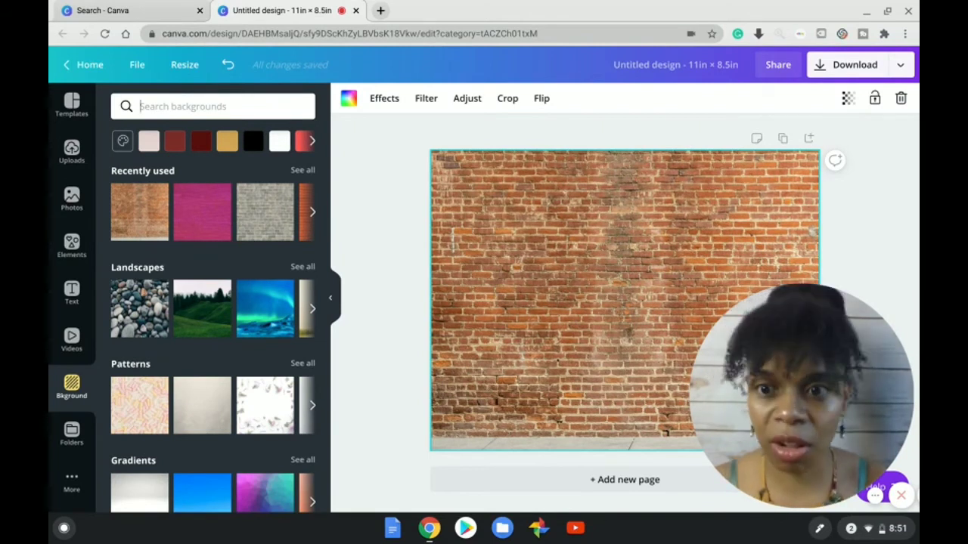
left_click(76, 248)
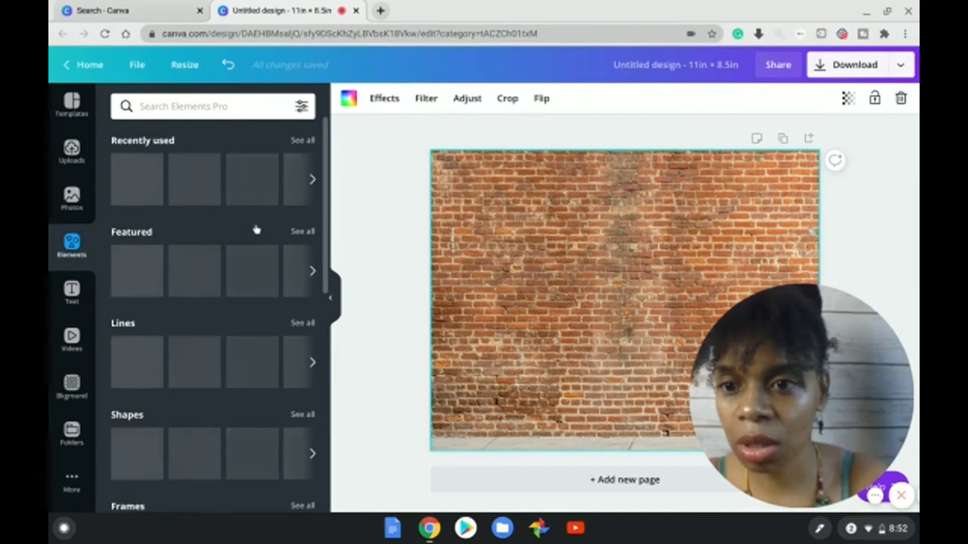
scroll(254, 227, "down", 2)
scroll(219, 316, "down", 3)
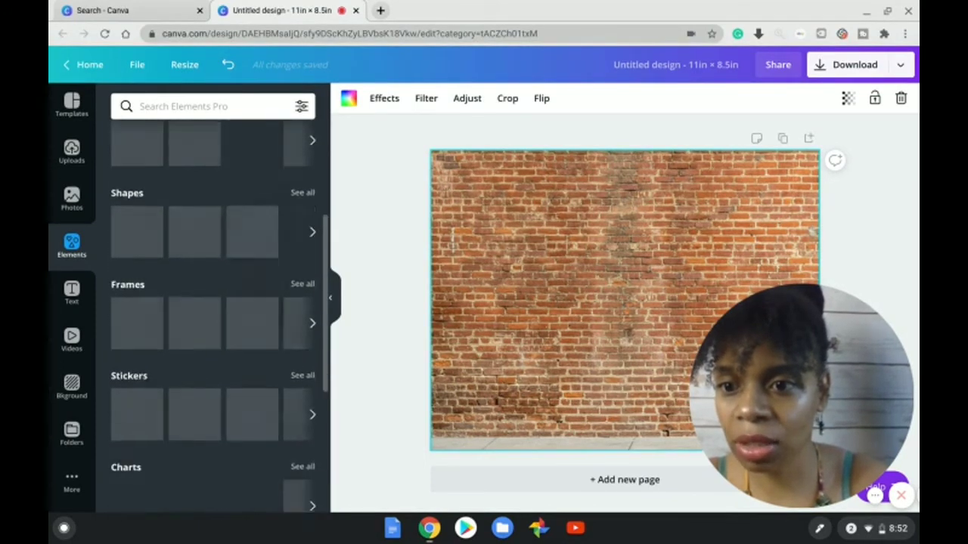
scroll(220, 316, "down", 3)
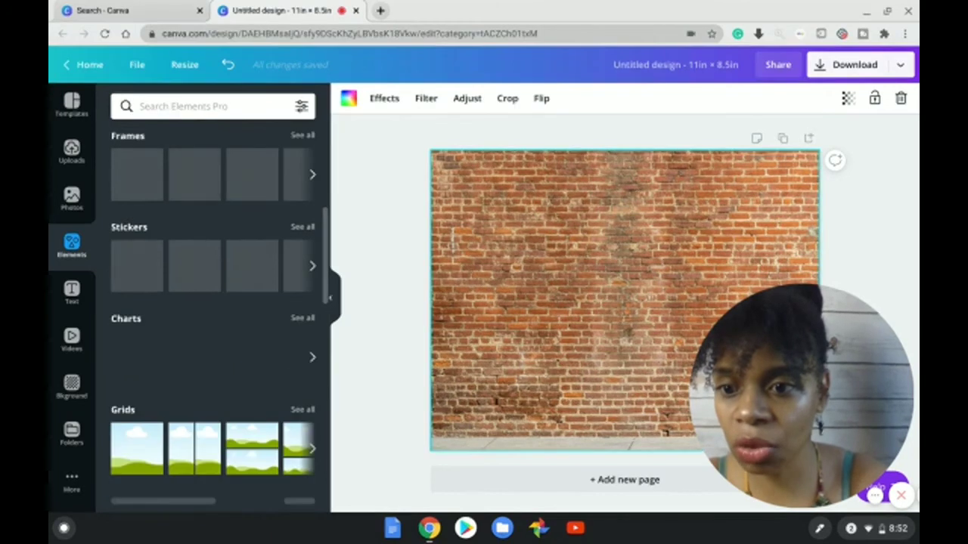
scroll(220, 317, "down", 6)
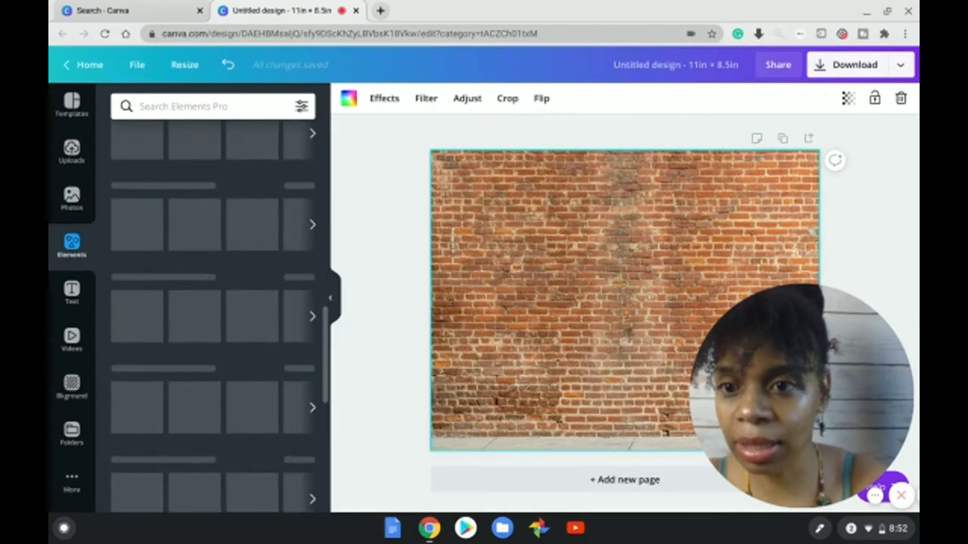
scroll(220, 316, "down", 5)
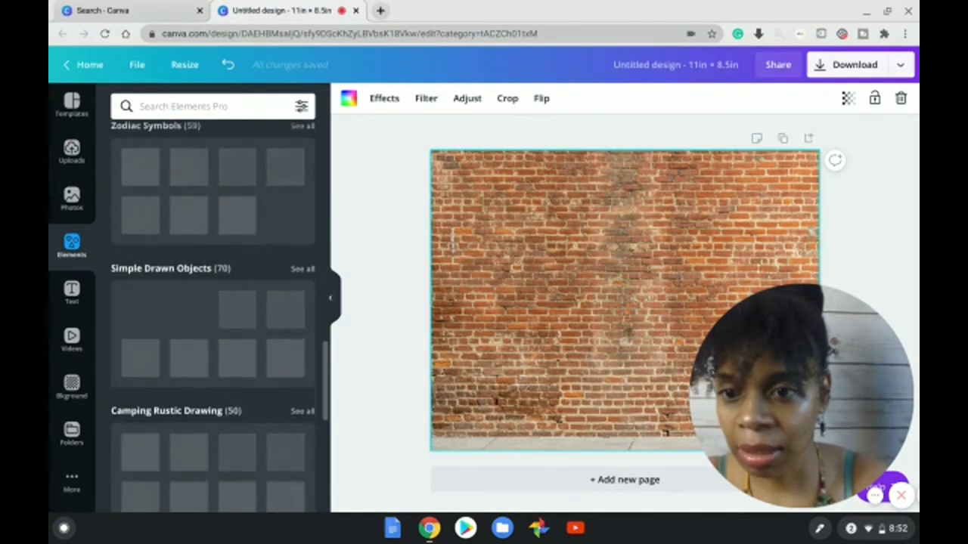
scroll(219, 316, "down", 2)
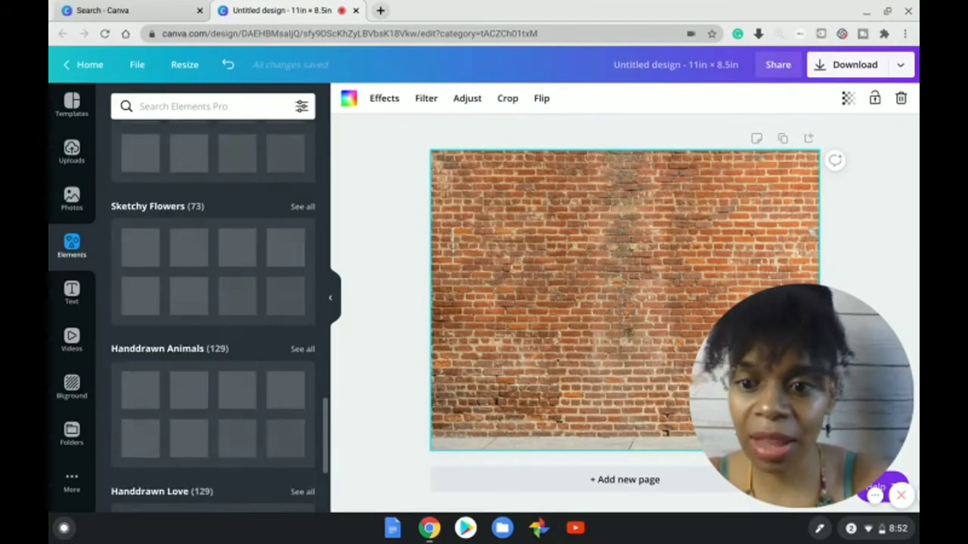
scroll(220, 316, "up", 10)
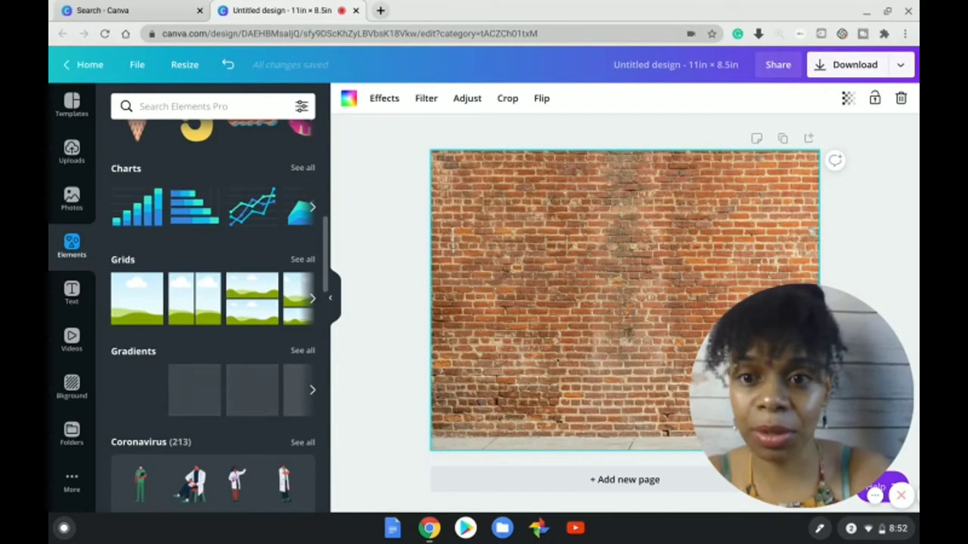
scroll(219, 316, "up", 5)
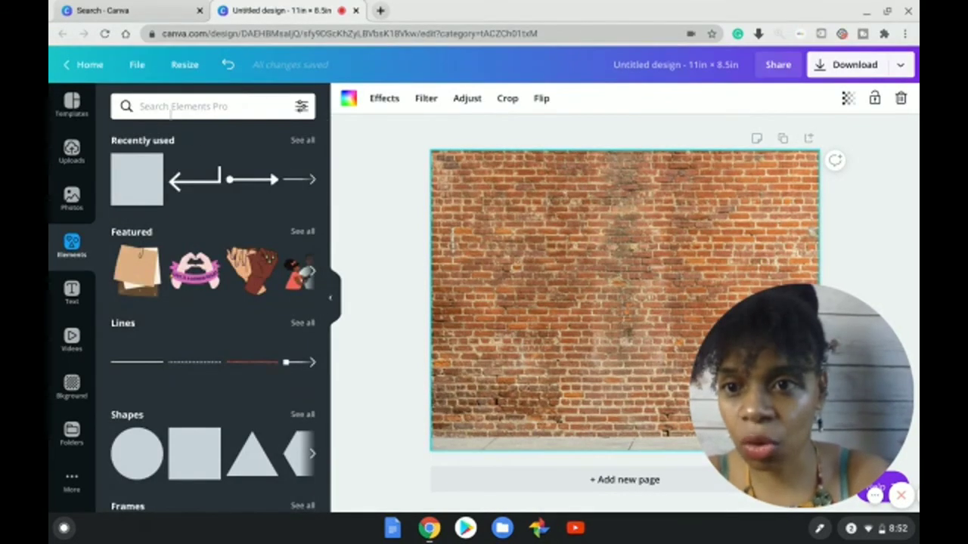
Step: Search Elements for 'woman' and browse the illustrated results
left_click(173, 105)
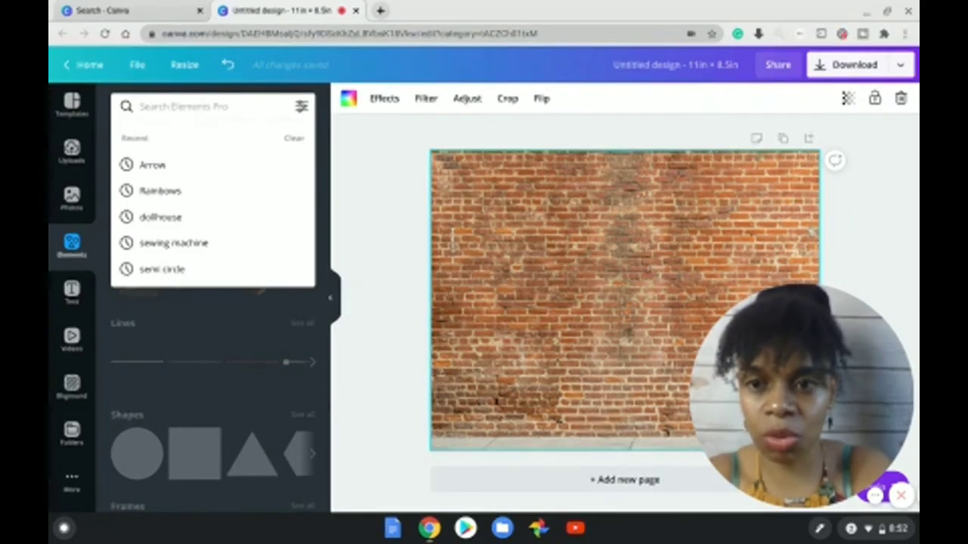
type("woman")
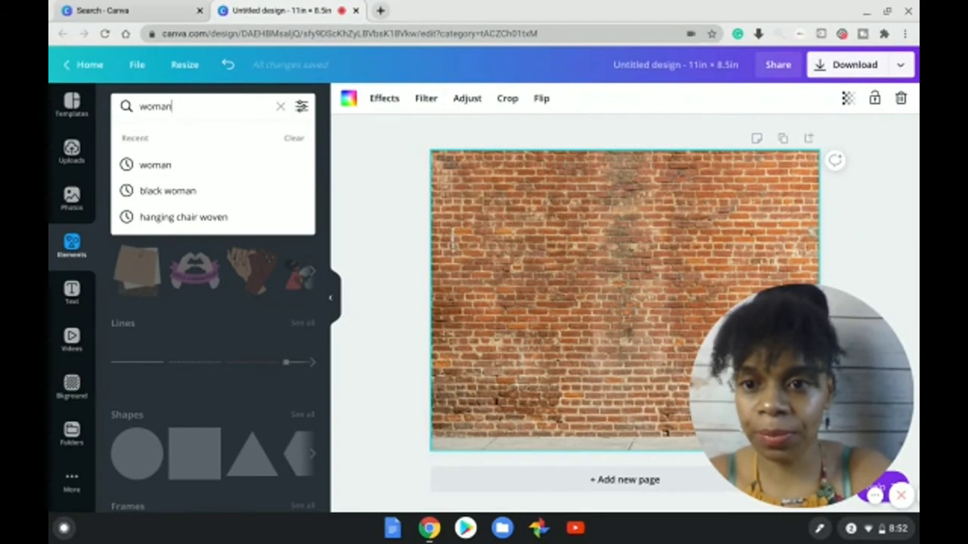
key("Return")
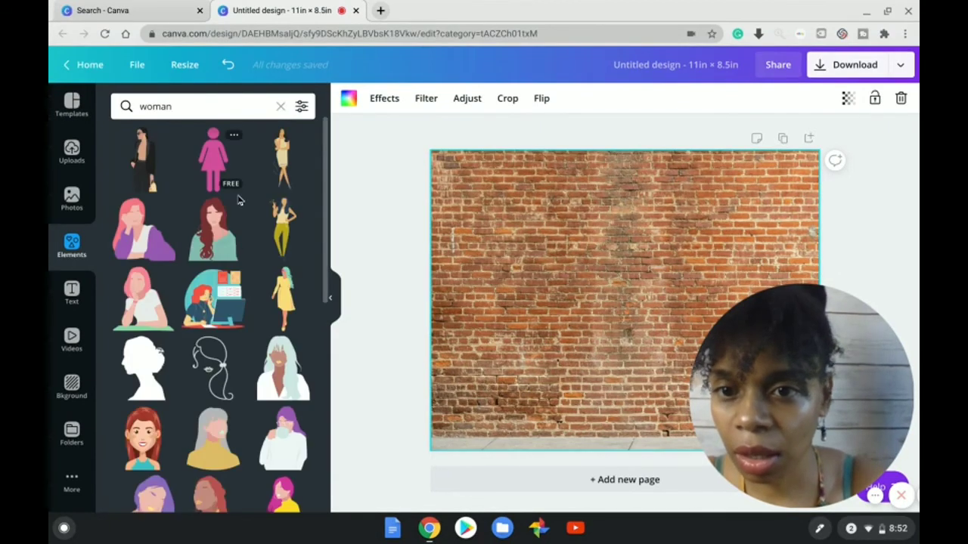
scroll(242, 204, "down", 3)
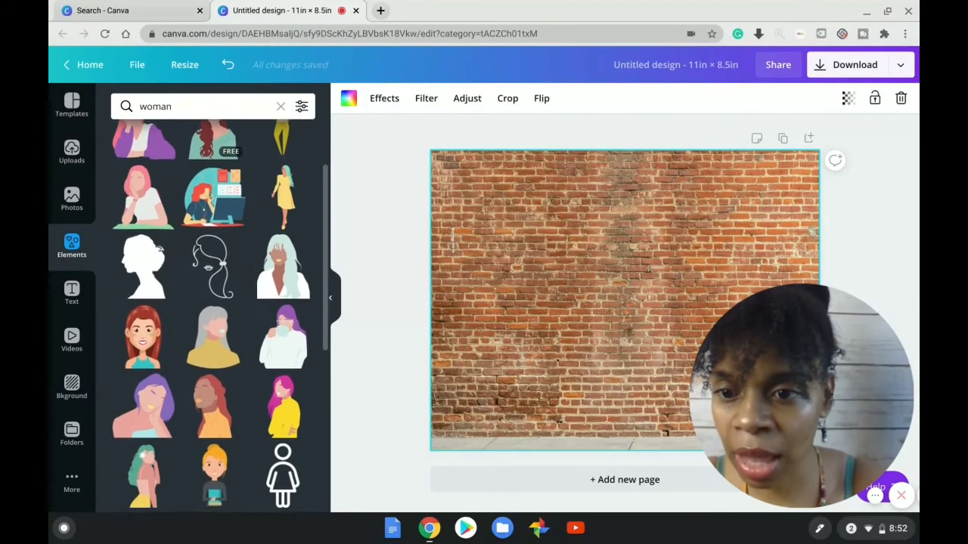
scroll(220, 315, "down", 1)
scroll(219, 316, "down", 7)
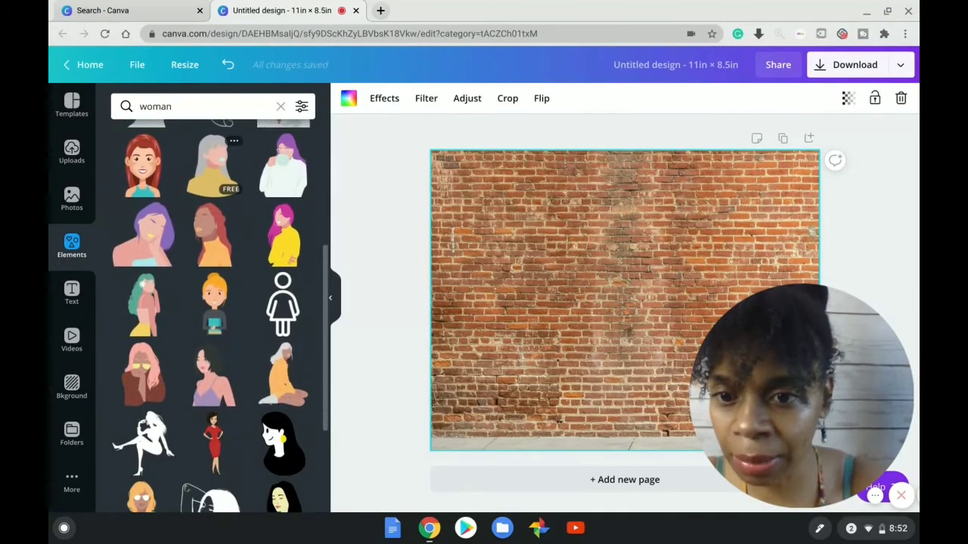
Step: Add the red-dress woman illustration and place it at the page's lower left
scroll(215, 227, "down", 2)
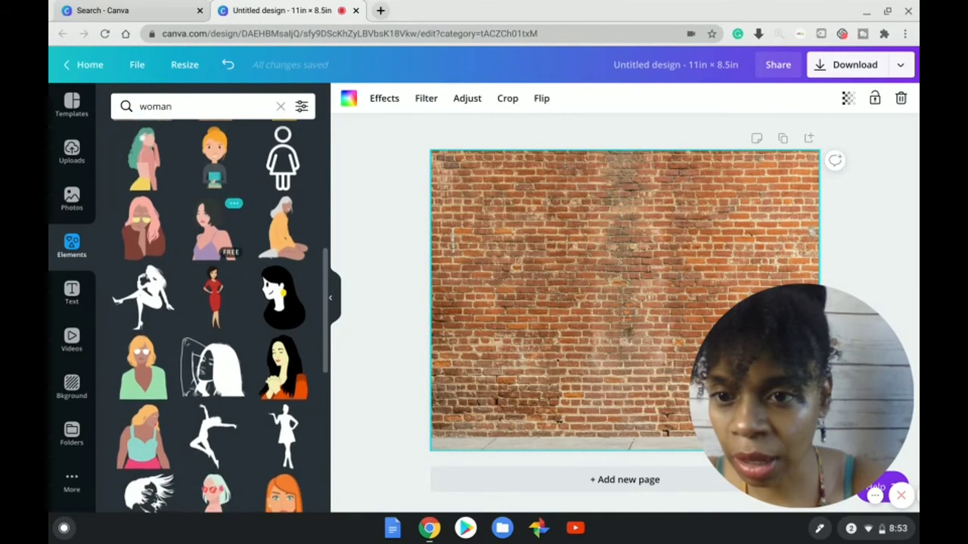
scroll(215, 219, "down", 2)
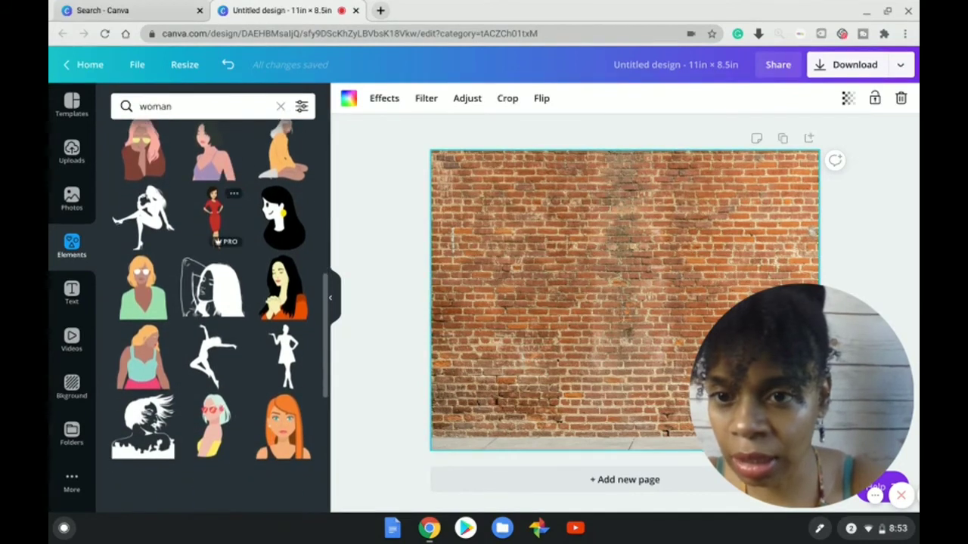
left_click(214, 216)
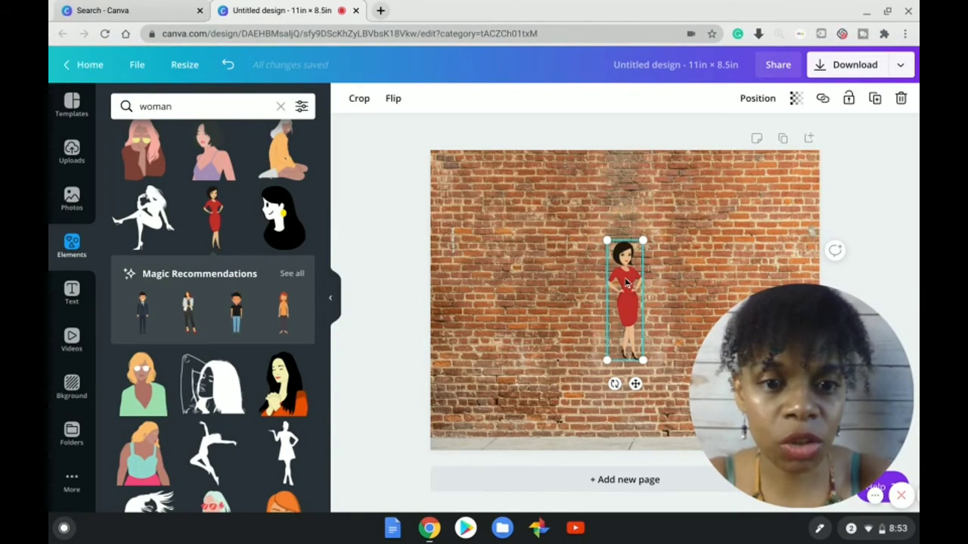
left_click_drag(611, 283, 458, 366)
left_click_drag(806, 393, 165, 378)
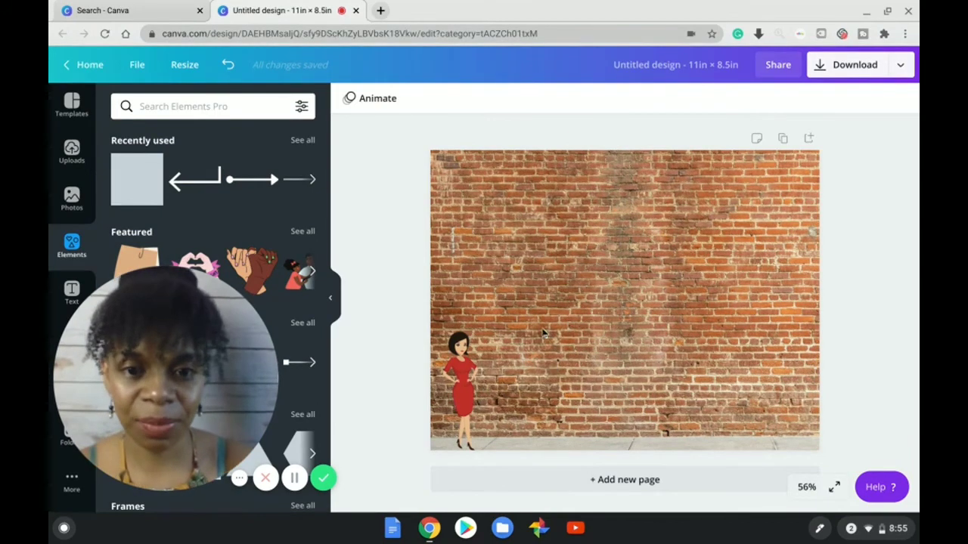
Step: Enlarge the red-dress woman to about 1.6 × 5.3 in at the wall's lower left
left_click(459, 368)
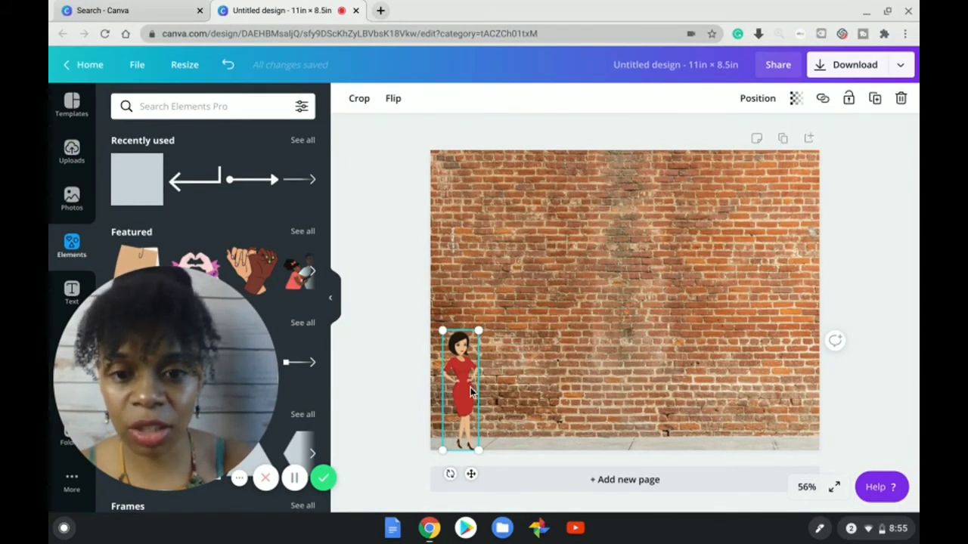
mouse_move(471, 389)
left_mouse_down()
mouse_move(468, 349)
mouse_move(467, 411)
mouse_move(463, 384)
mouse_move(462, 398)
left_mouse_up()
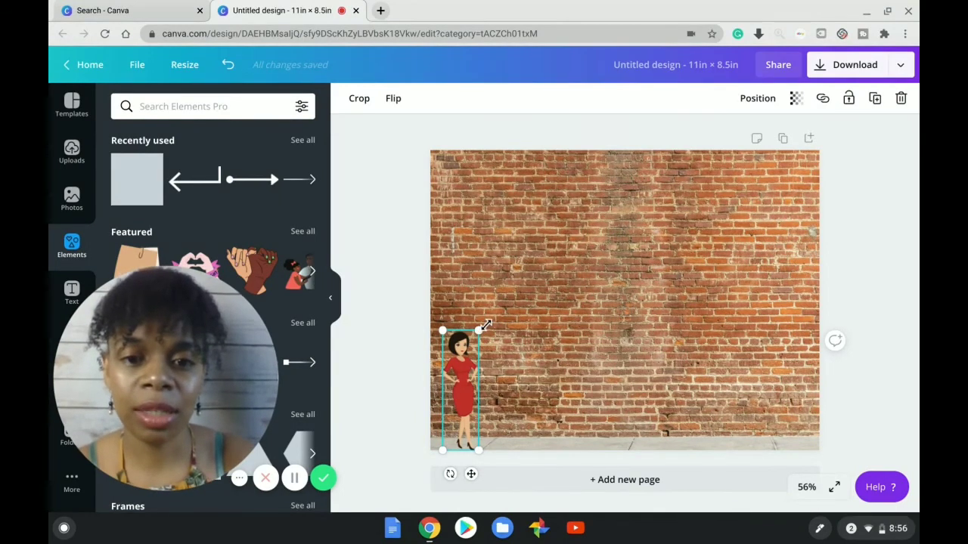
left_click_drag(481, 328, 499, 271)
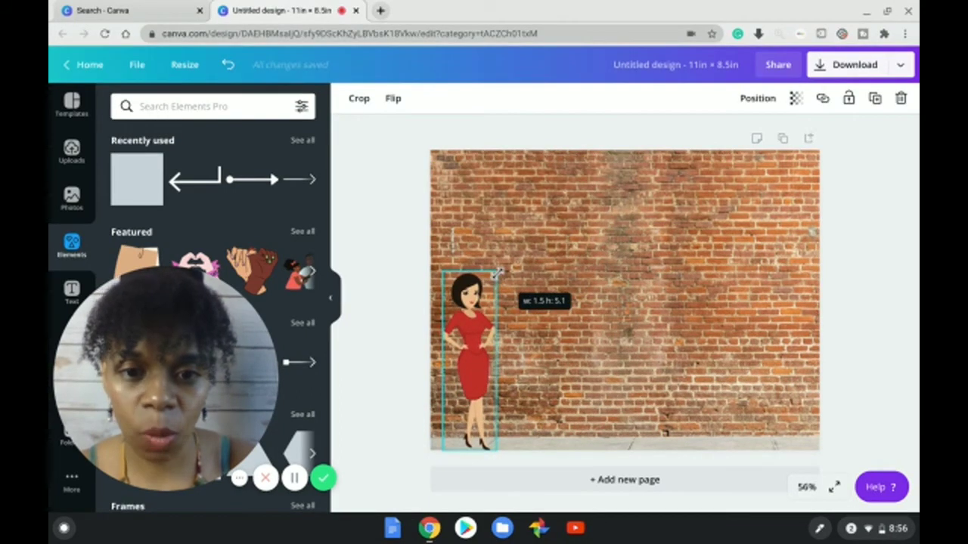
left_click_drag(497, 274, 499, 265)
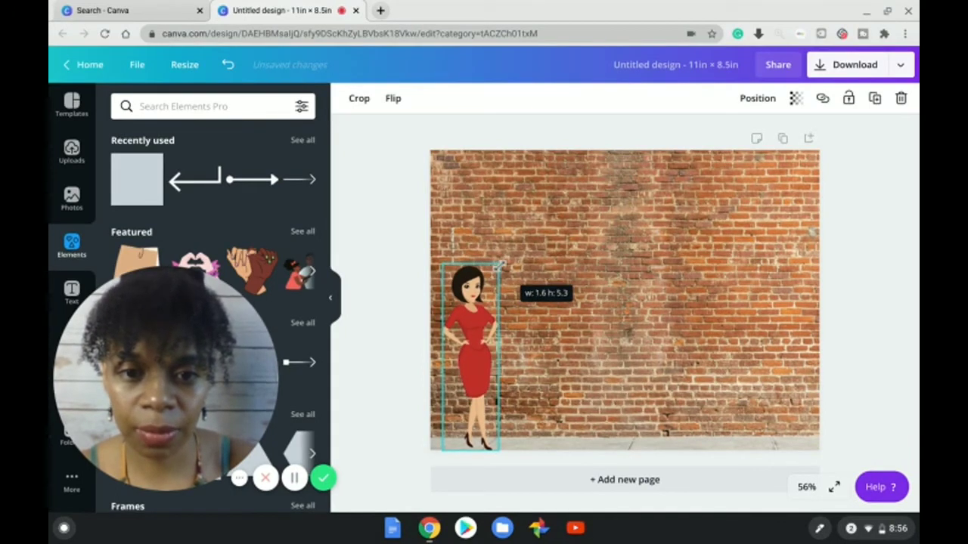
left_click_drag(499, 265, 499, 265)
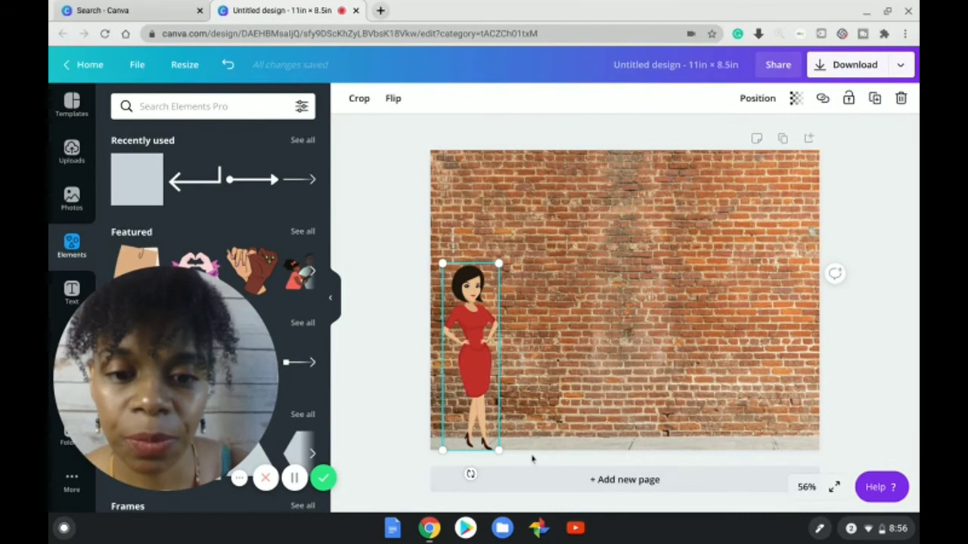
left_click(531, 459)
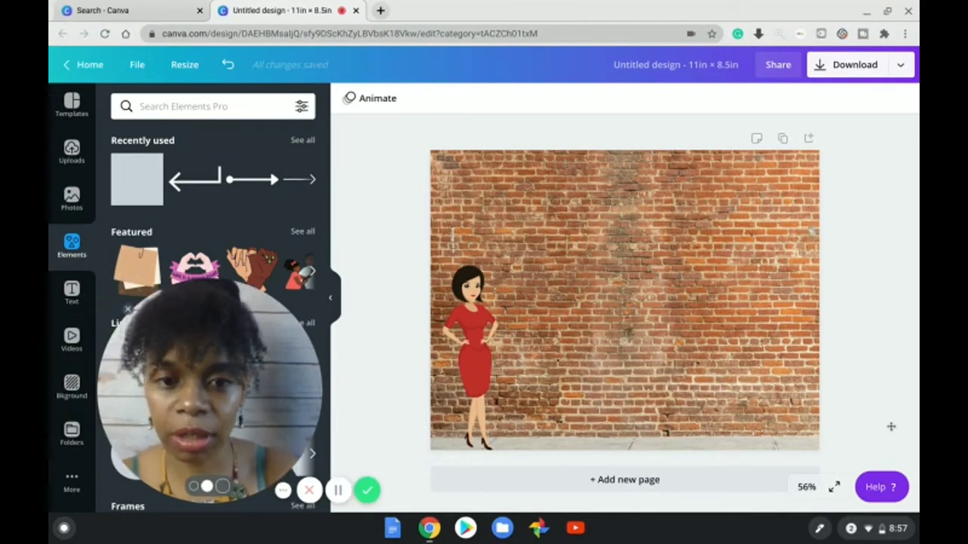
Step: Preview the orange, grey and white brick backgrounds from recently used textures
left_click(72, 386)
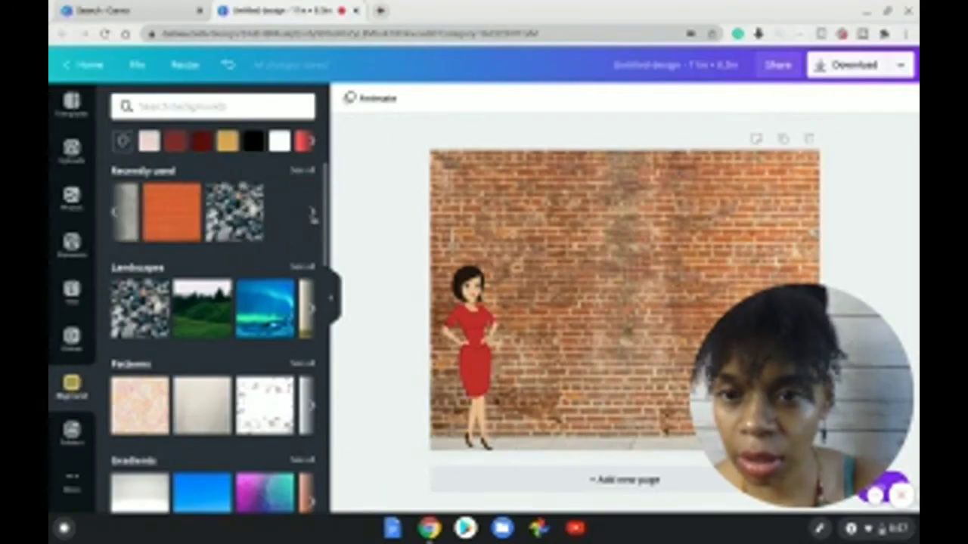
left_click(162, 212)
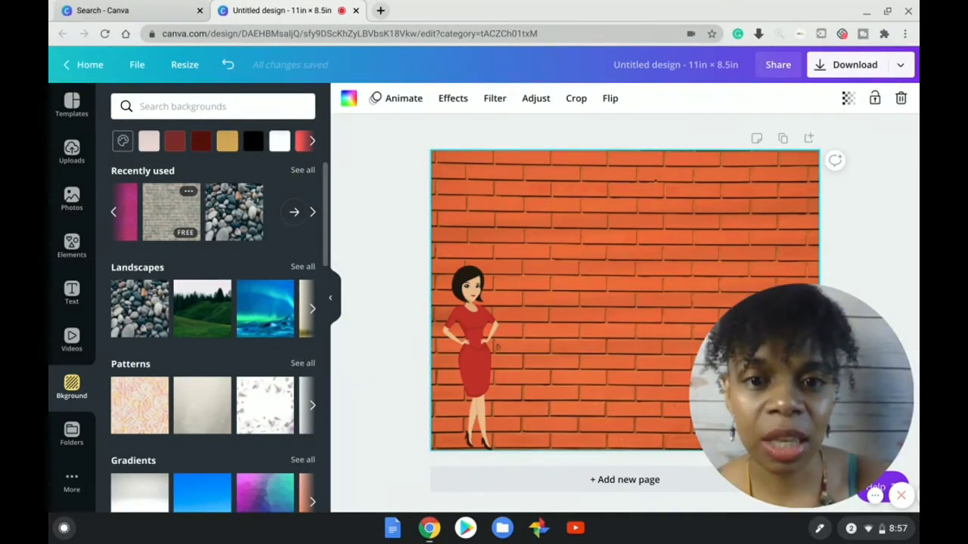
left_click(296, 217)
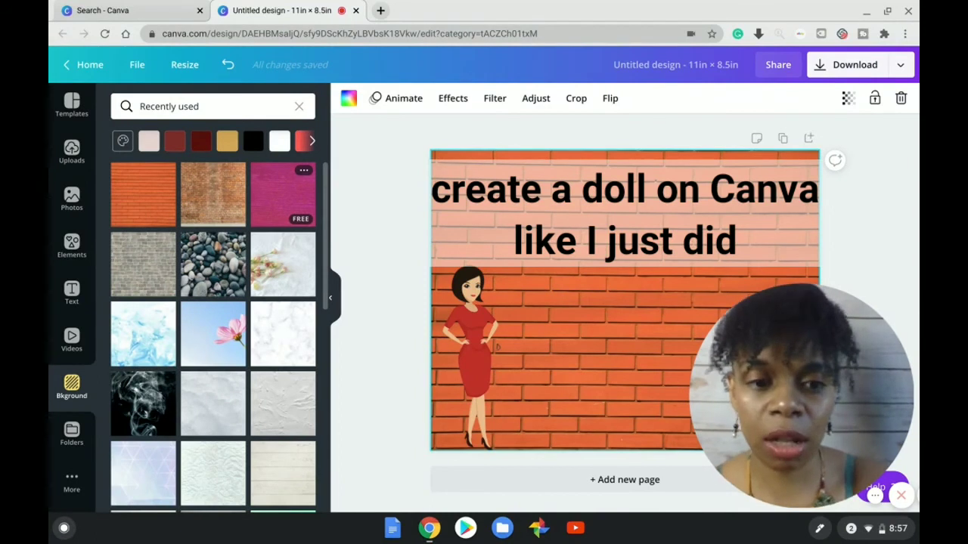
left_click(146, 261)
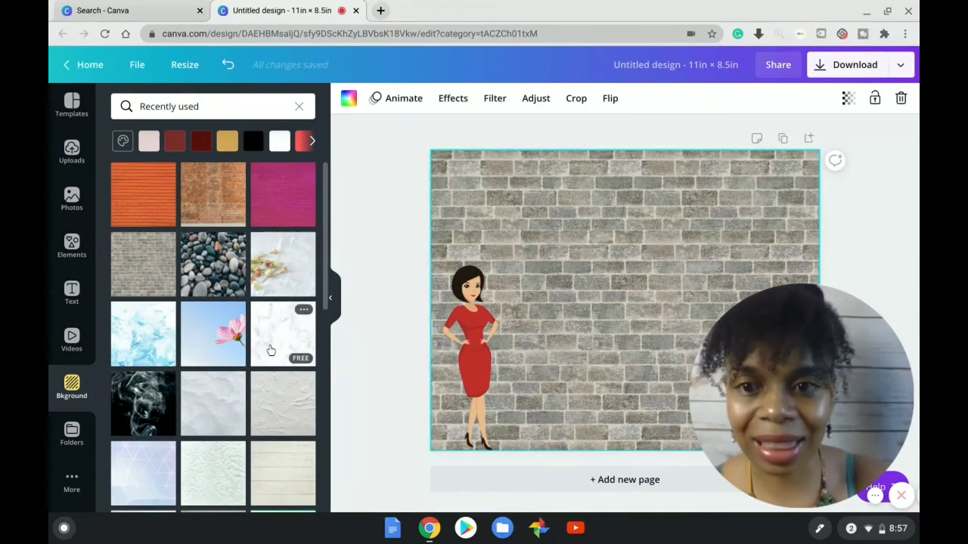
scroll(233, 312, "down", 3)
scroll(233, 313, "down", 1)
left_click(142, 396)
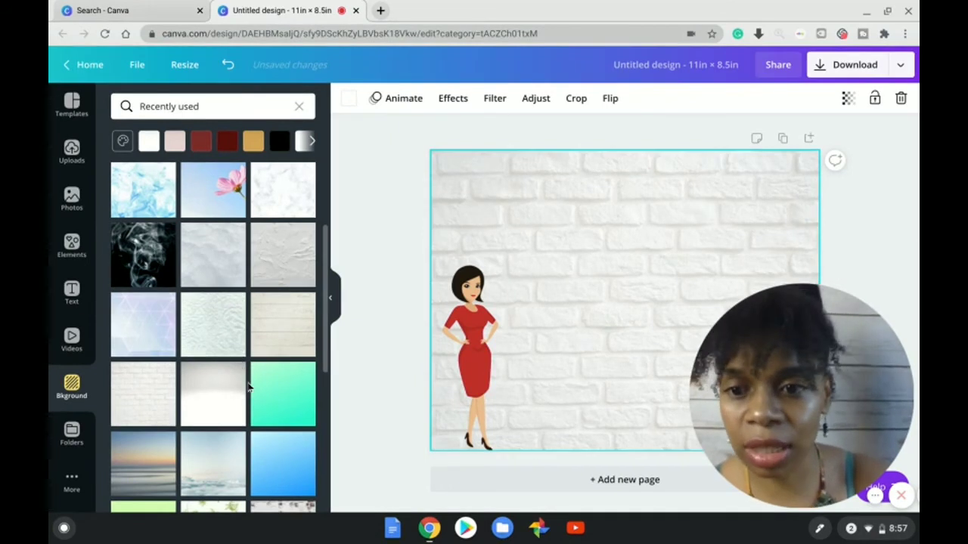
Step: Try two wood-plank textures, then restore the red brick wall background
scroll(247, 387, "down", 2)
scroll(246, 387, "down", 2)
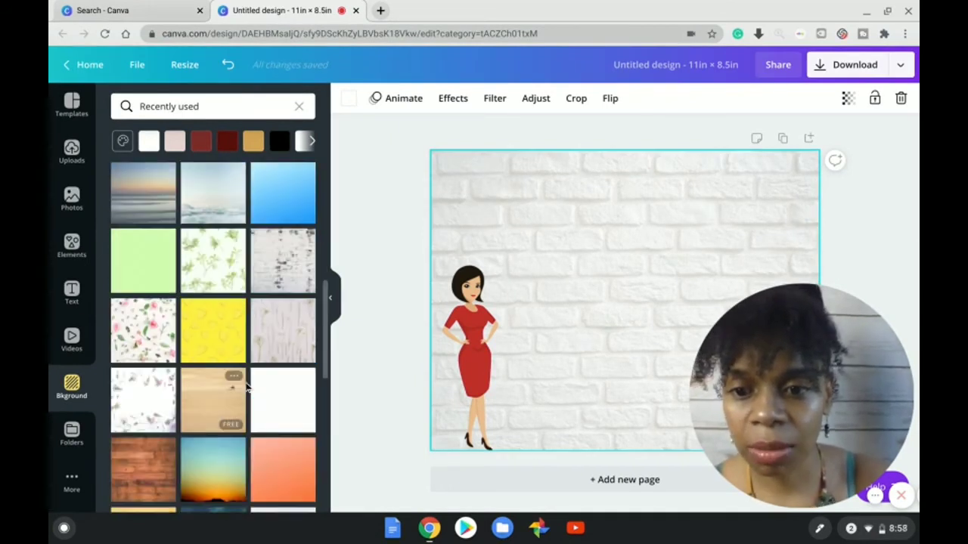
scroll(213, 338, "down", 2)
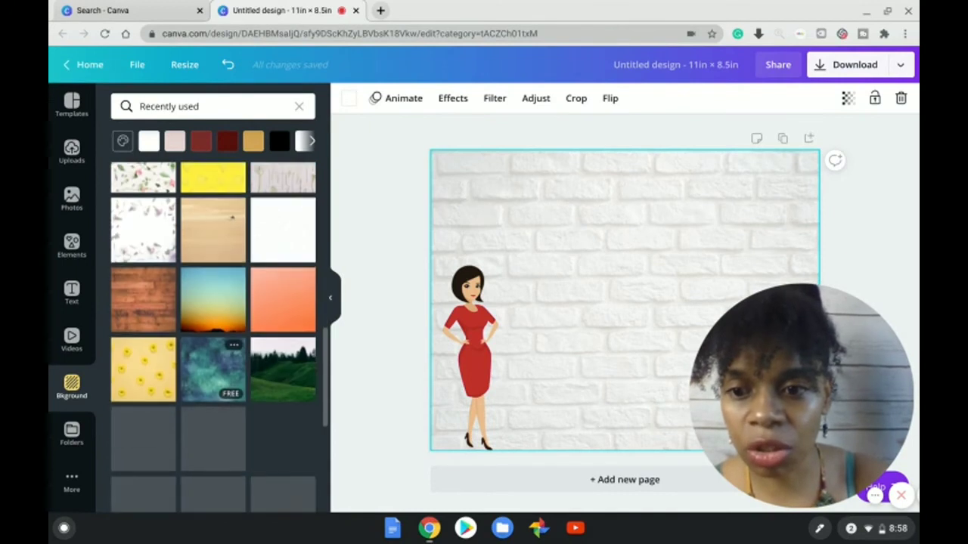
left_click(159, 308)
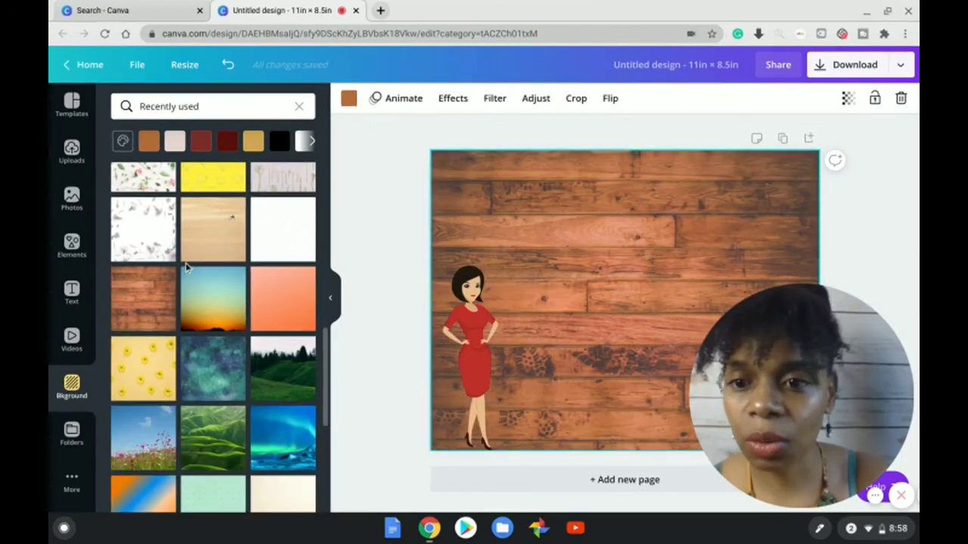
scroll(186, 265, "down", 5)
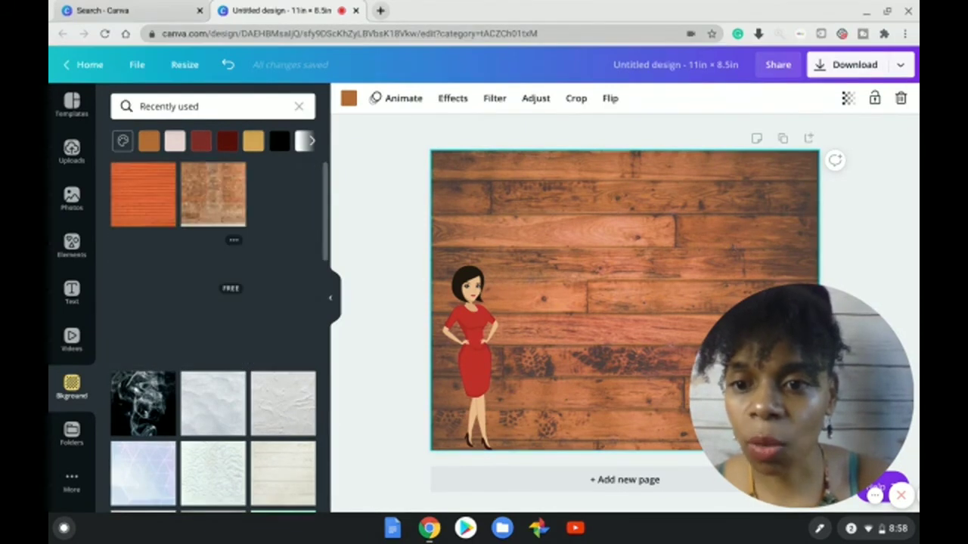
left_click(204, 208)
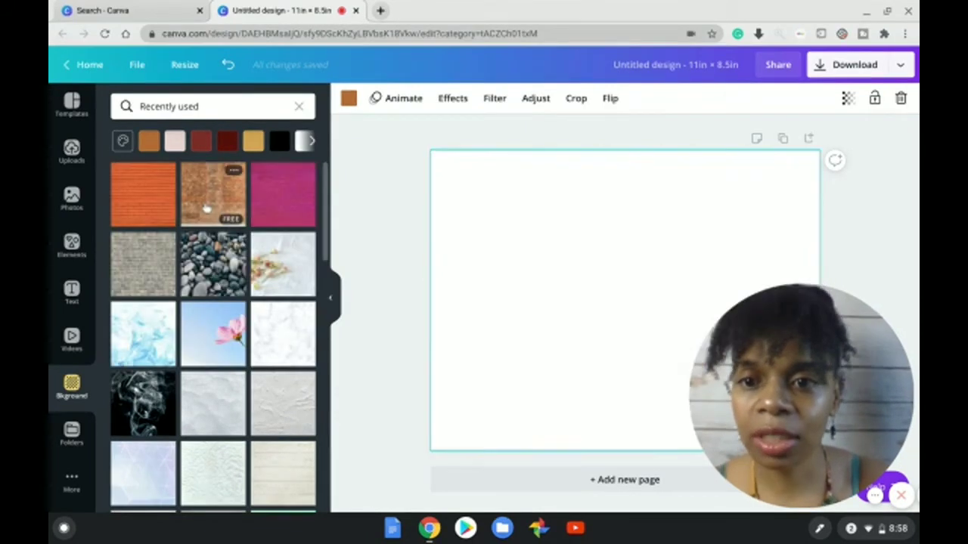
left_click(206, 209)
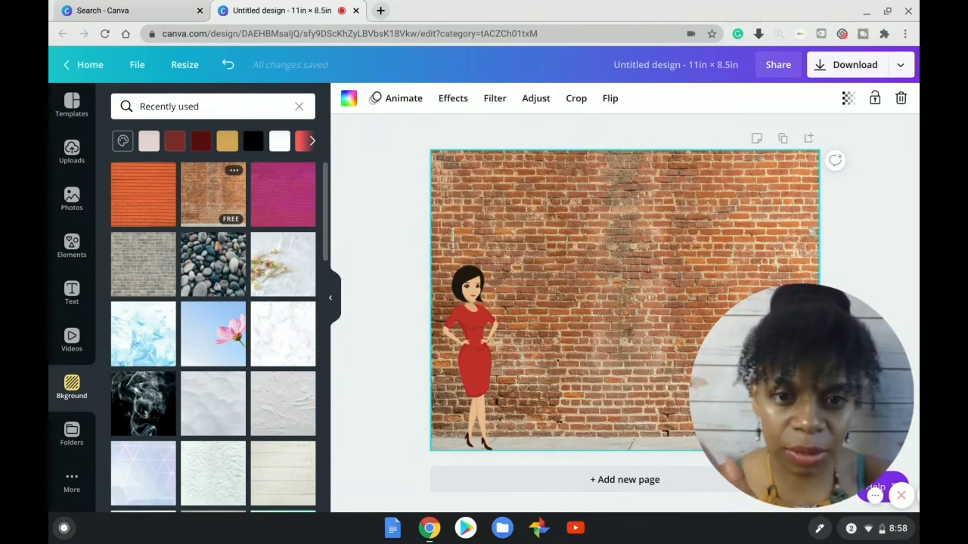
Step: Replace the background search with 'green' and view the results
key("ctrl+a")
key("BackSpace")
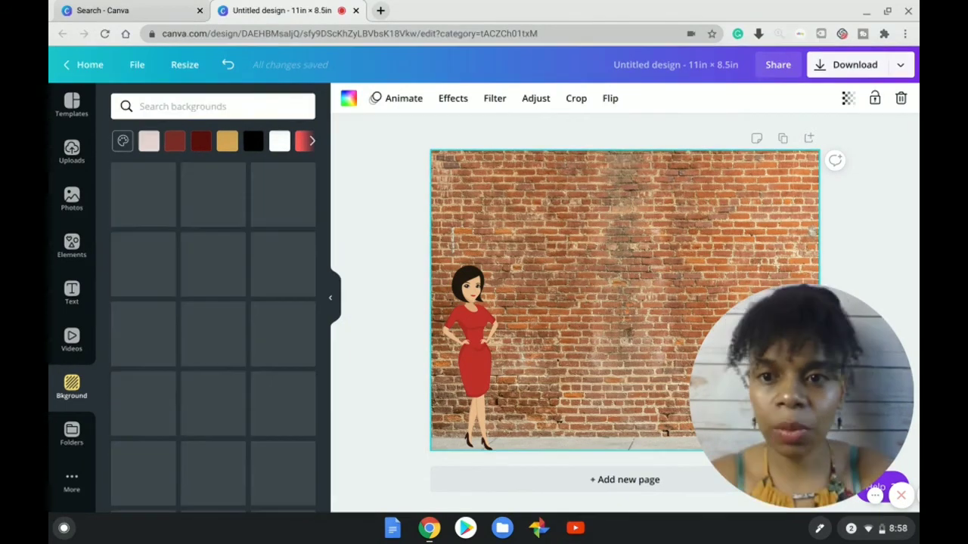
type("green")
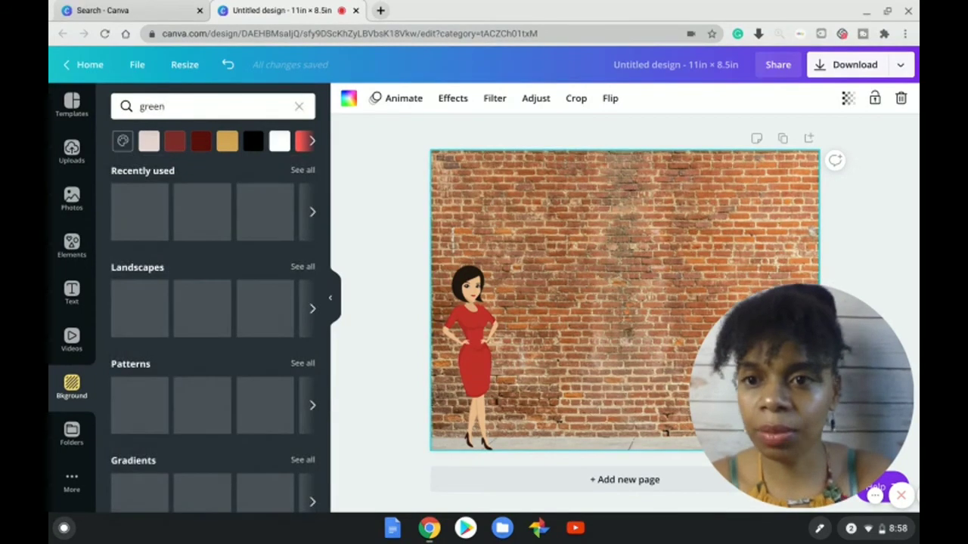
key("Return")
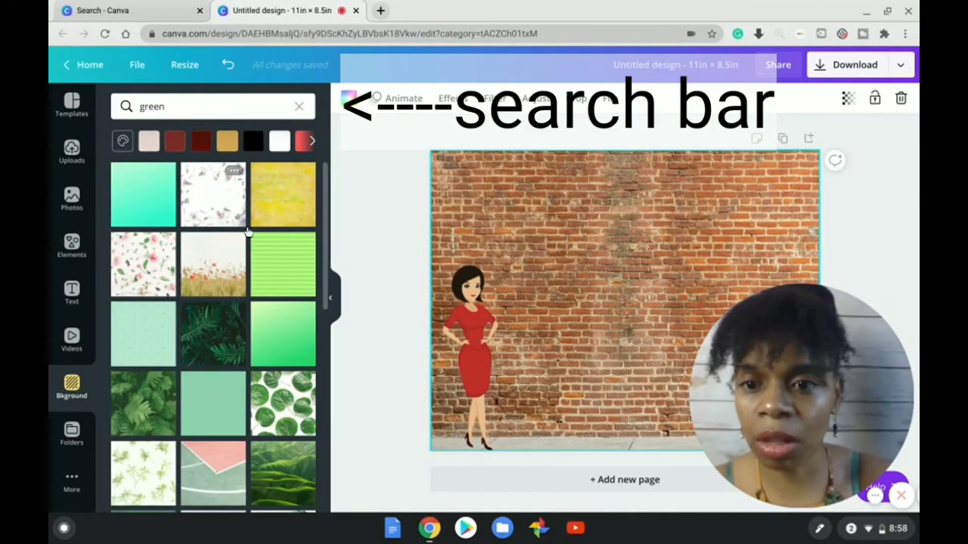
scroll(248, 235, "down", 3)
scroll(248, 234, "up", 3)
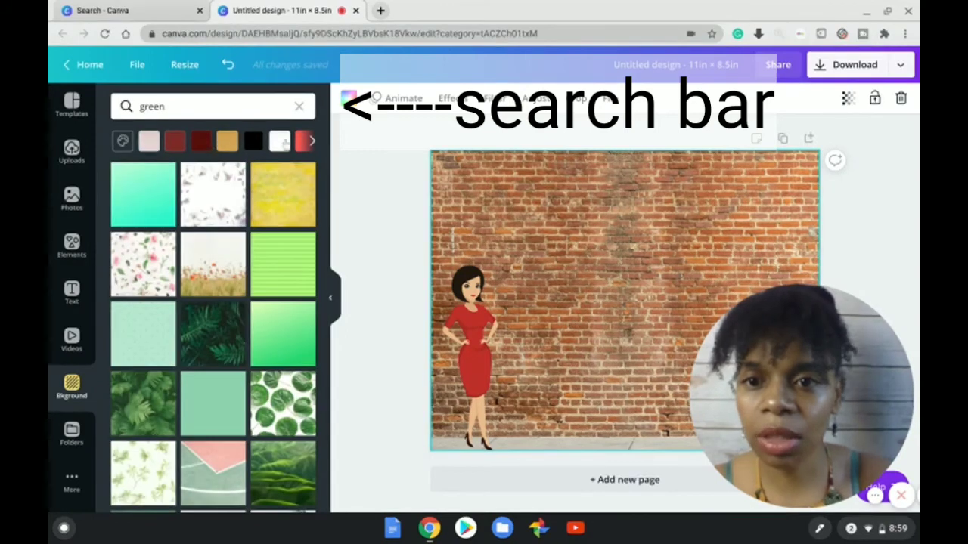
Step: Set the page background to light green #E5F6DB and clear the search
left_click(123, 140)
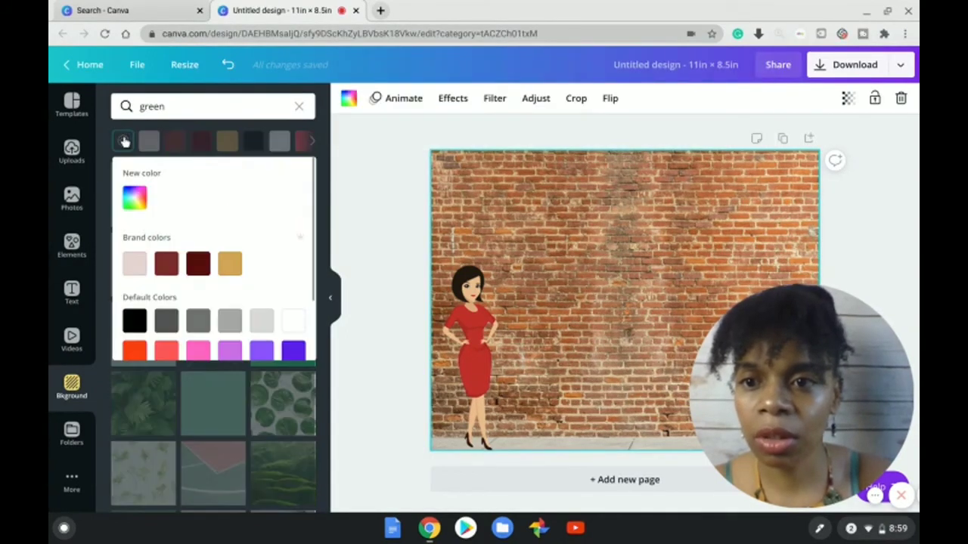
left_click(134, 199)
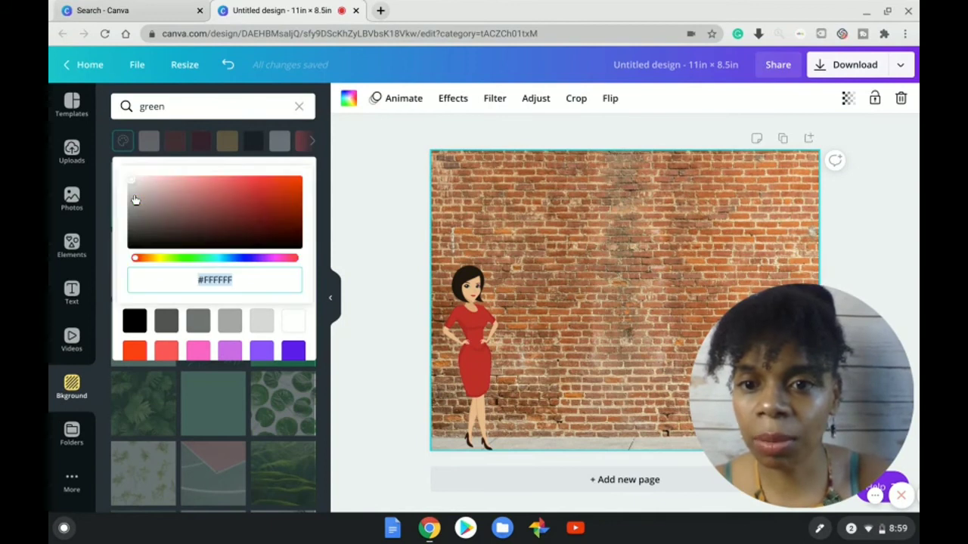
left_click(180, 260)
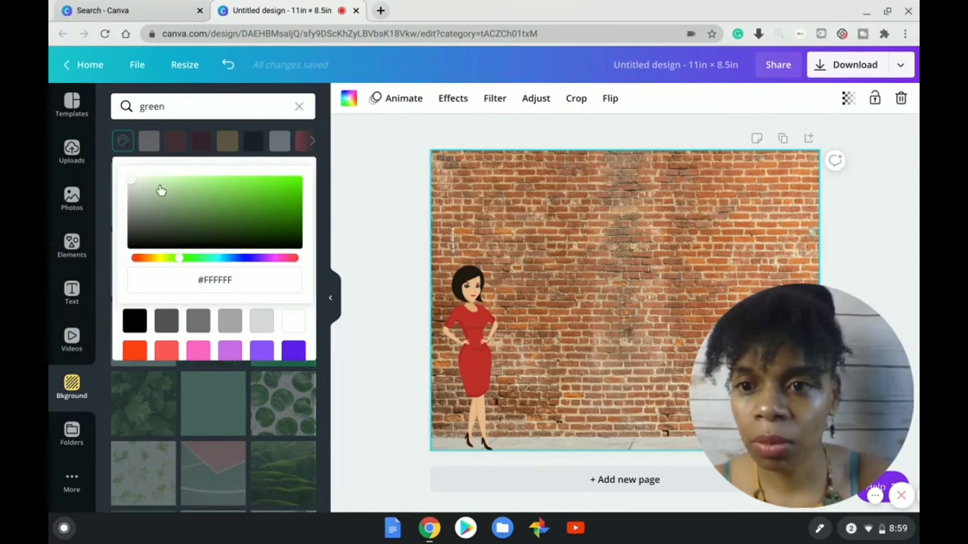
left_click(153, 184)
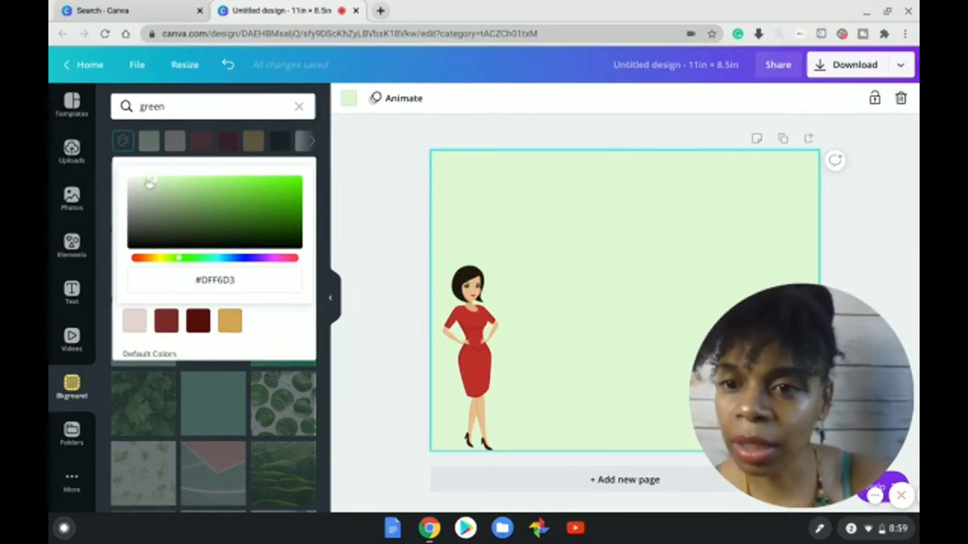
left_click(150, 183)
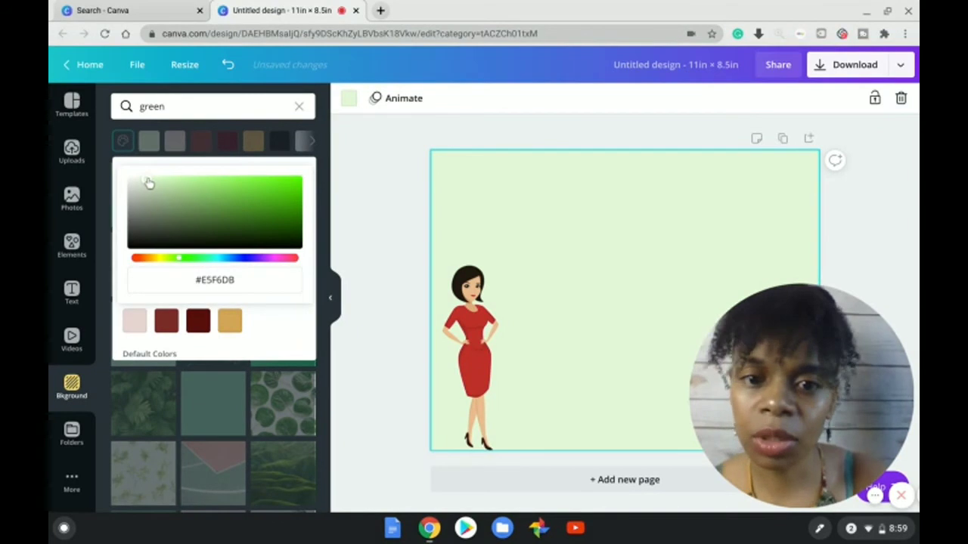
left_click(363, 263)
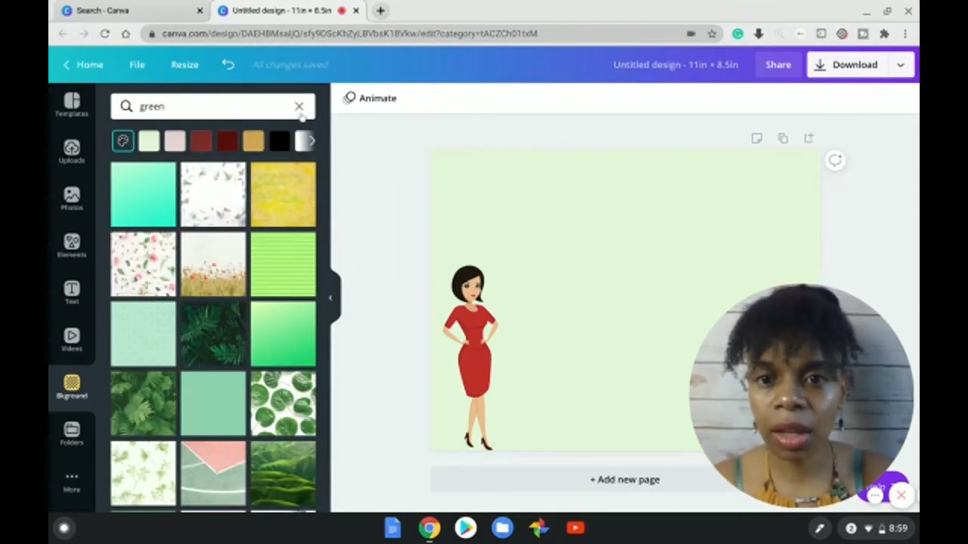
left_click(299, 107)
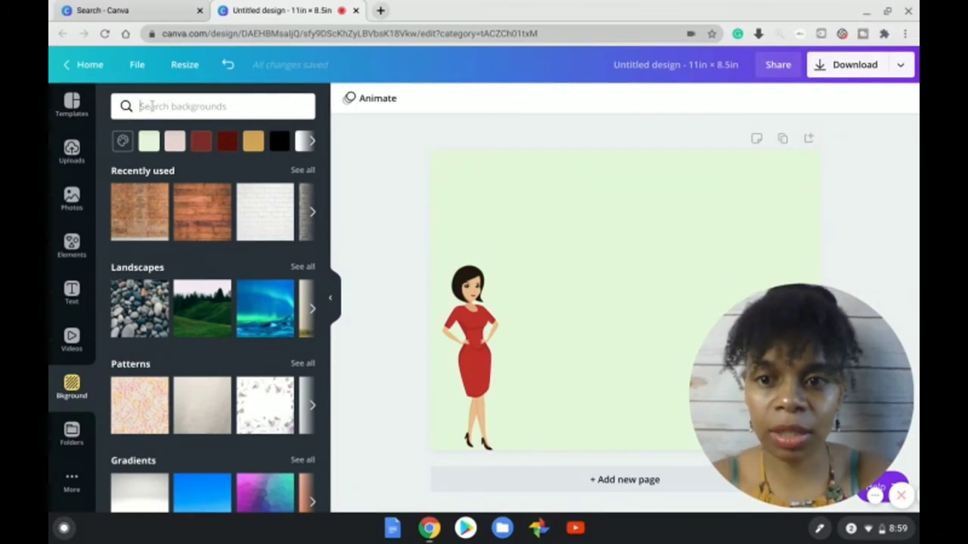
Step: Search backgrounds for 'kitchen', then switch to the Elements library
left_click(151, 107)
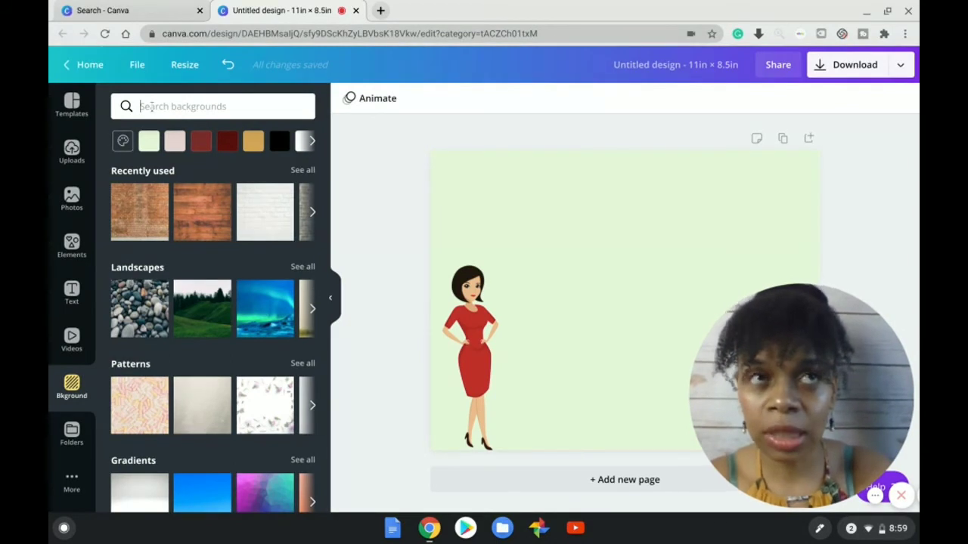
type("ki")
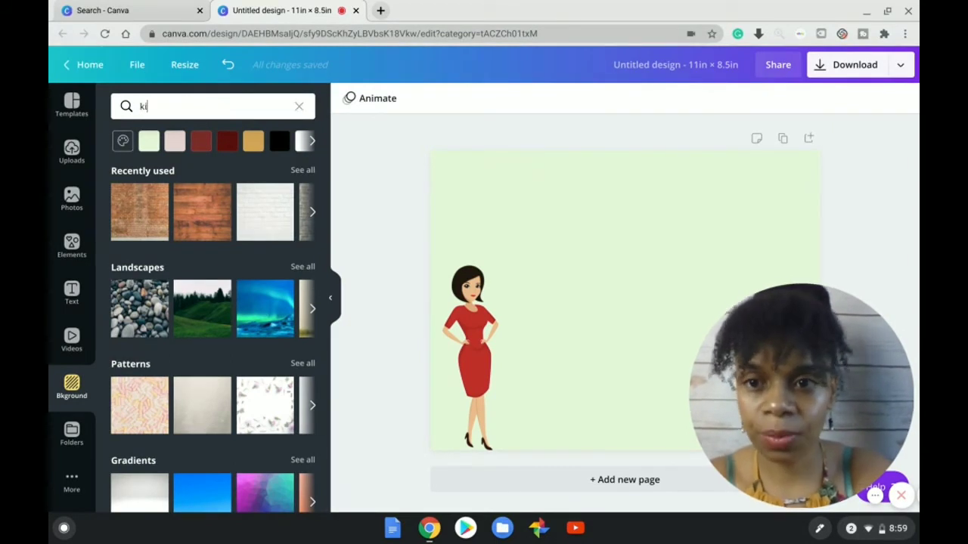
type("tch")
key("BackSpace")
type("chen")
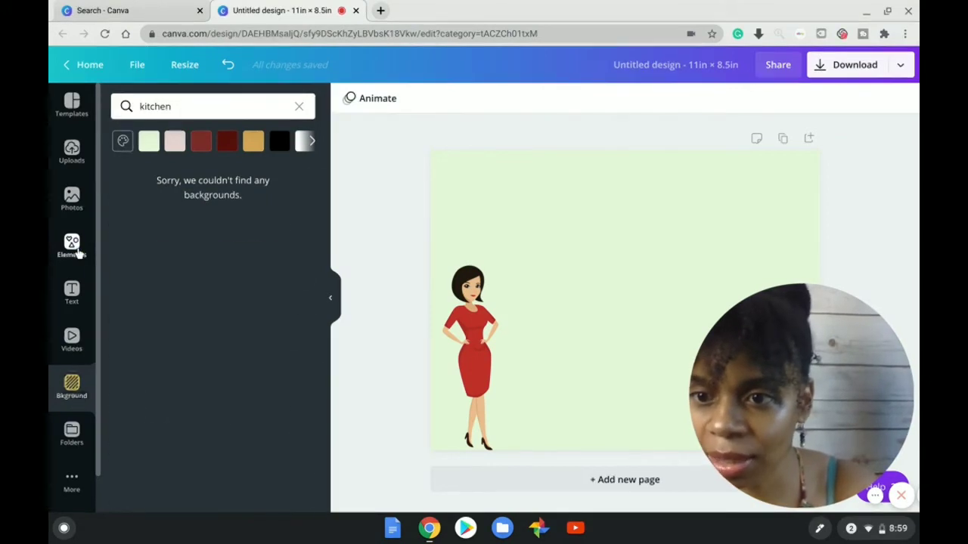
left_click(72, 246)
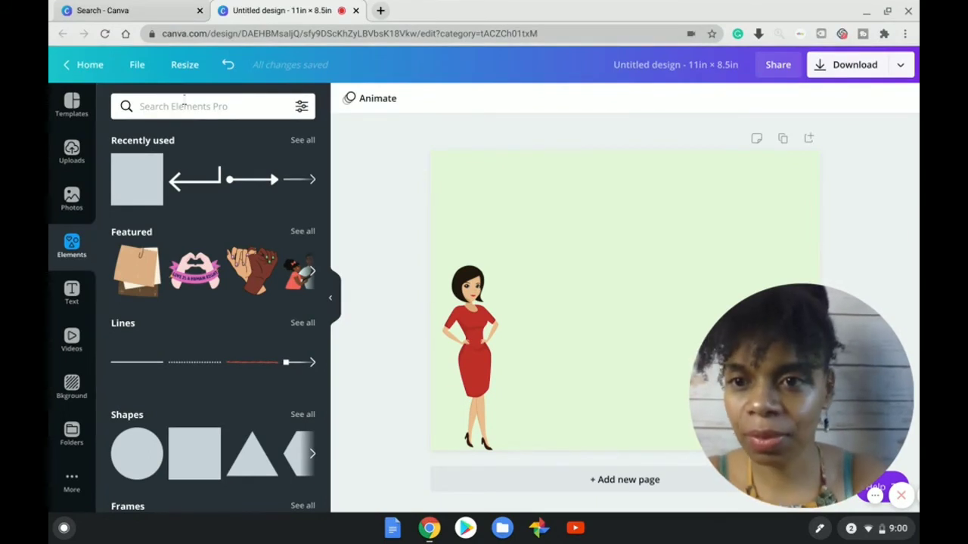
Step: Search Elements for 'kitchen' and browse the room and dining-area illustration results
left_click(184, 102)
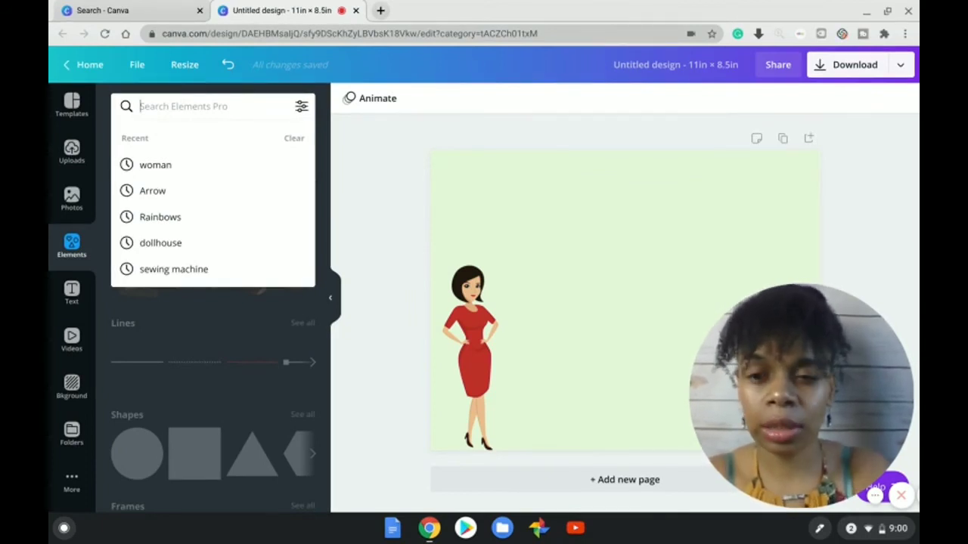
type("kitchen")
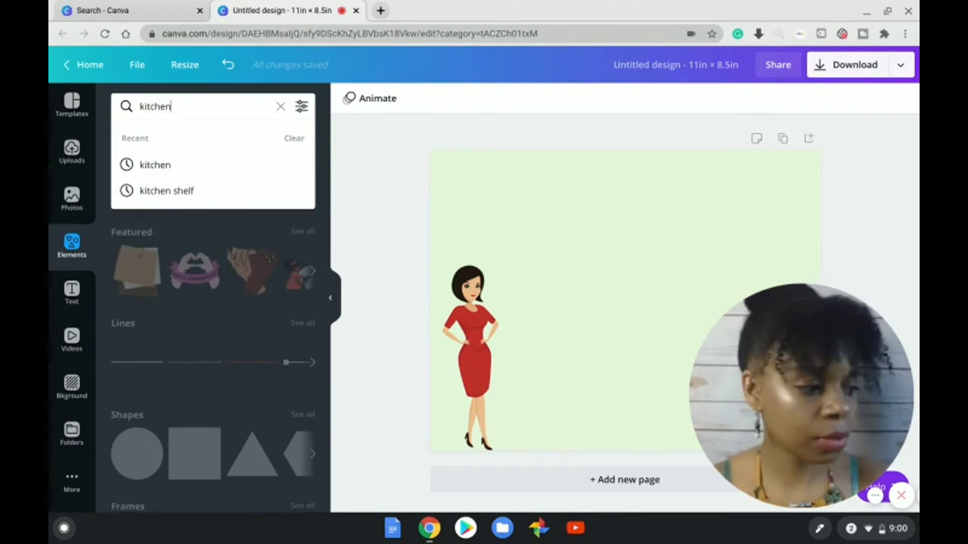
key("Return")
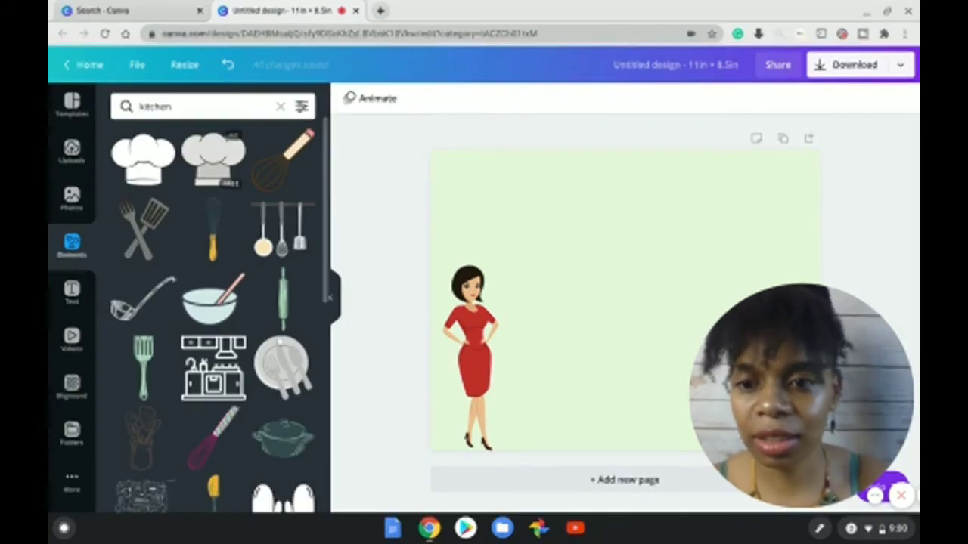
scroll(283, 357, "down", 2)
scroll(283, 356, "down", 3)
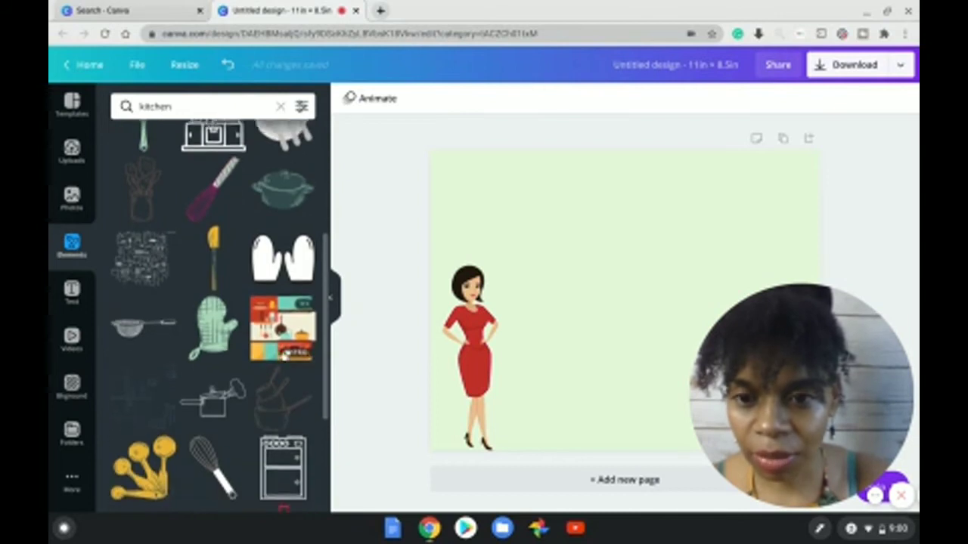
scroll(220, 316, "down", 1)
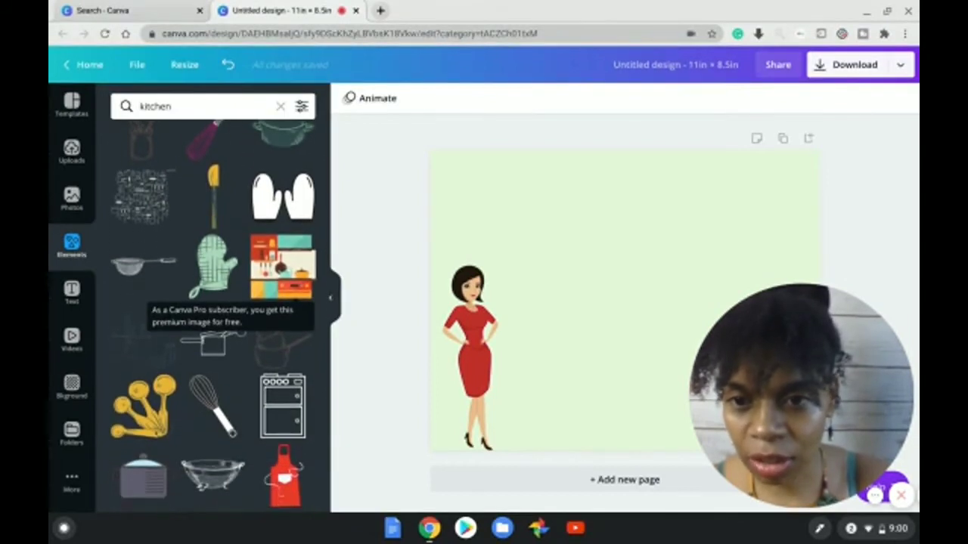
scroll(214, 333, "down", 5)
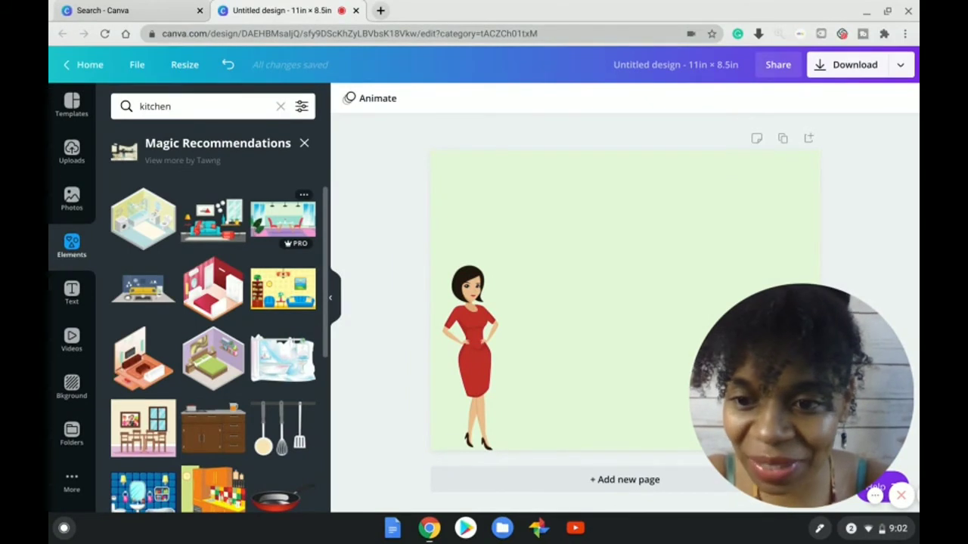
scroll(213, 332, "down", 3)
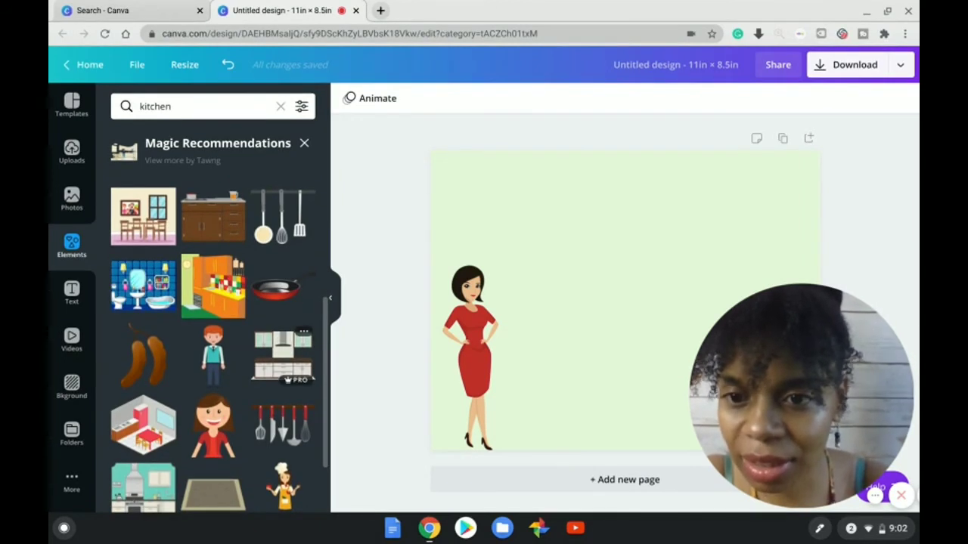
scroll(283, 352, "up", 3)
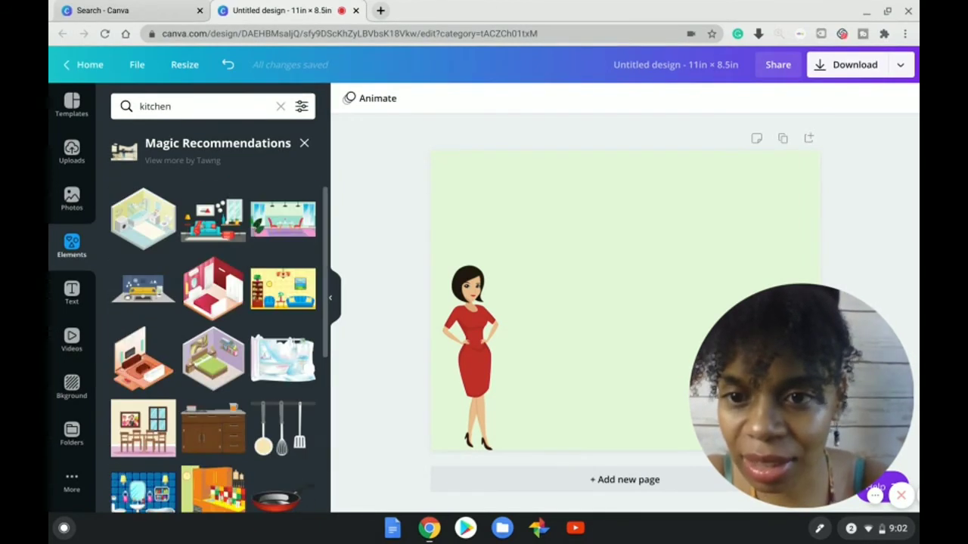
left_click(282, 227)
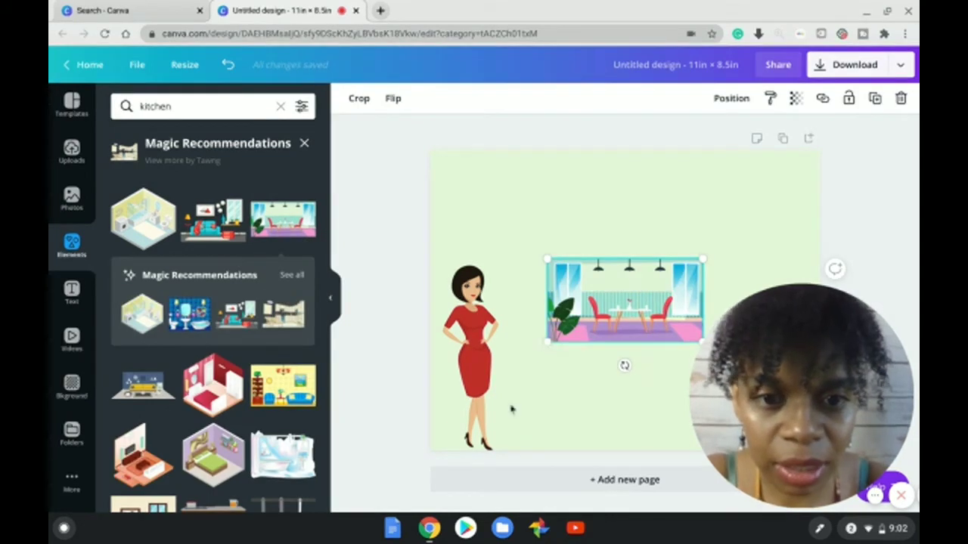
left_click_drag(511, 409, 472, 484)
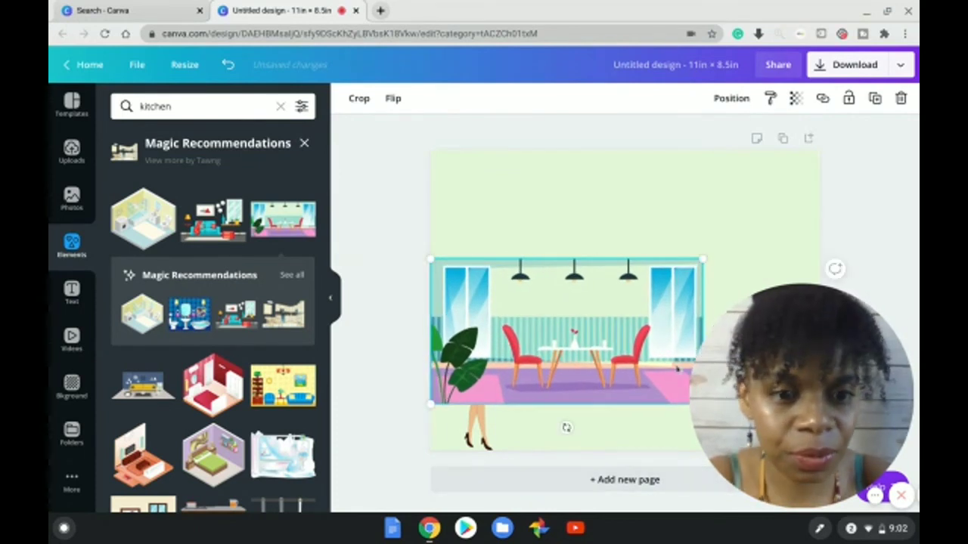
left_click_drag(756, 345, 149, 344)
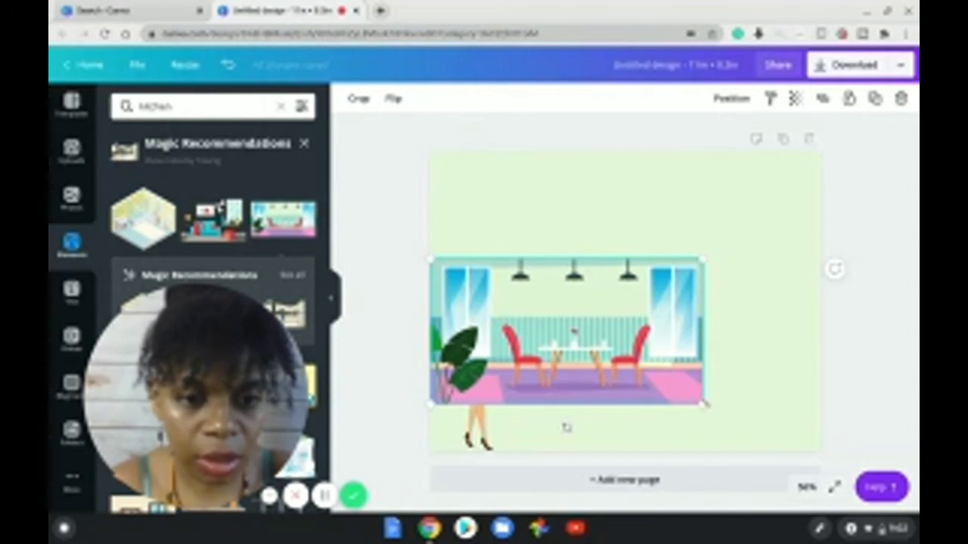
left_click_drag(704, 405, 800, 429)
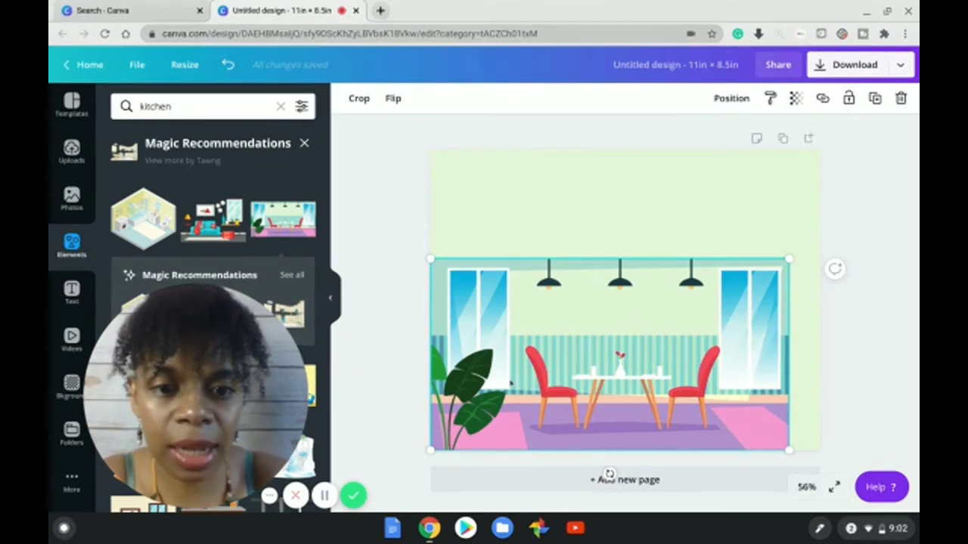
left_click(732, 101)
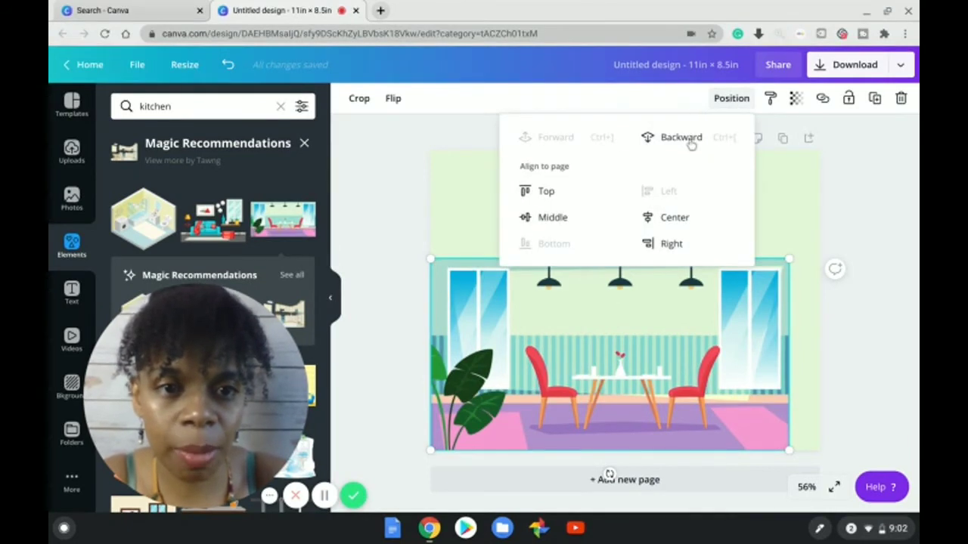
left_click(690, 143)
left_click(856, 239)
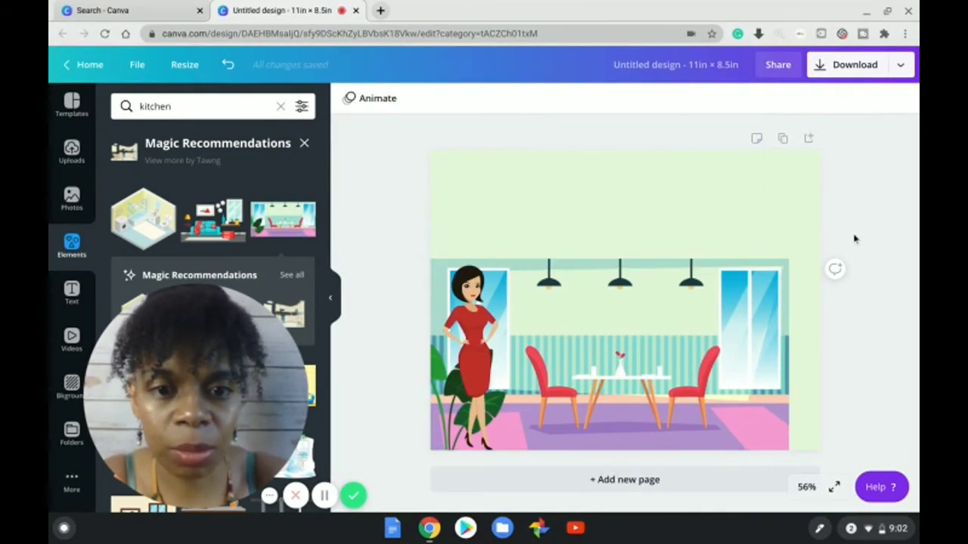
left_click(786, 278)
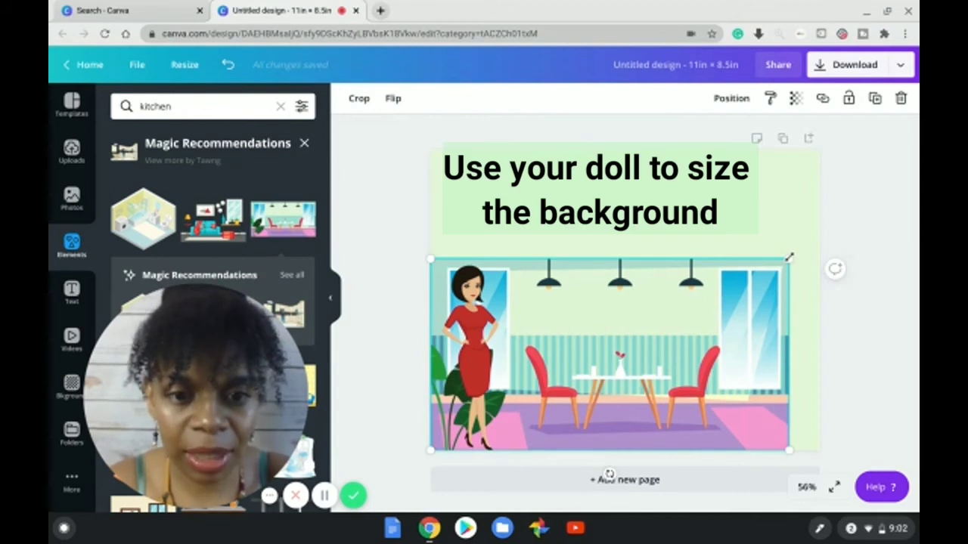
left_click_drag(788, 258, 819, 243)
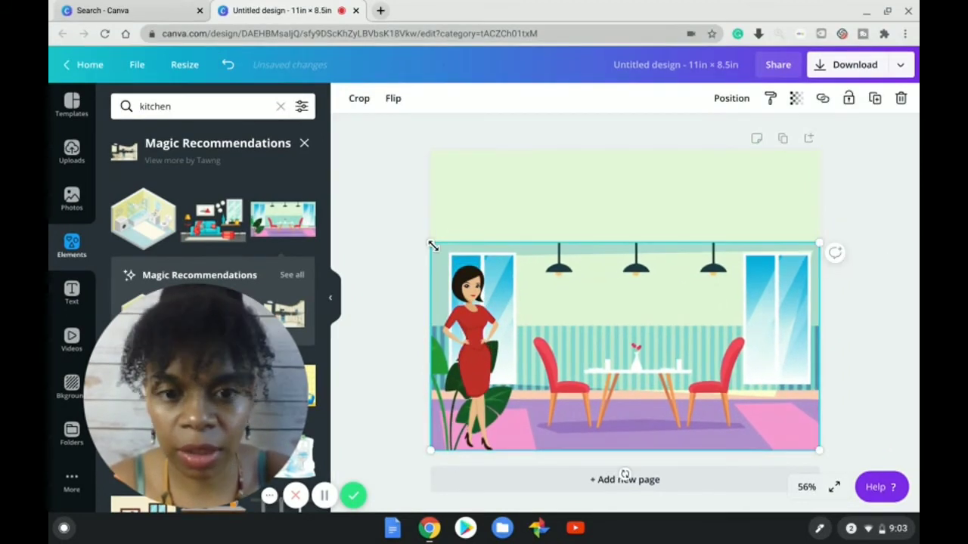
left_click_drag(425, 234, 332, 185)
left_click(864, 158)
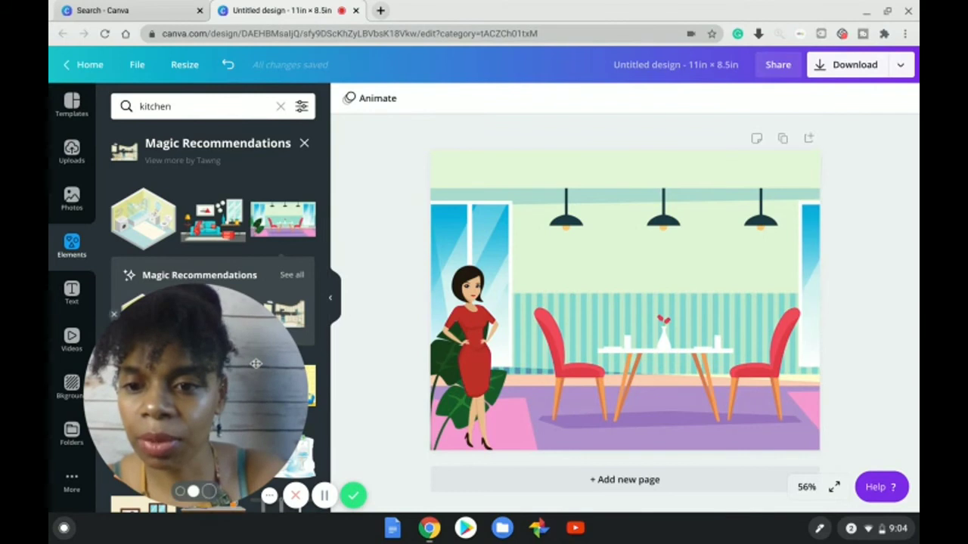
left_click_drag(254, 363, 424, 371)
left_click_drag(682, 454, 870, 393)
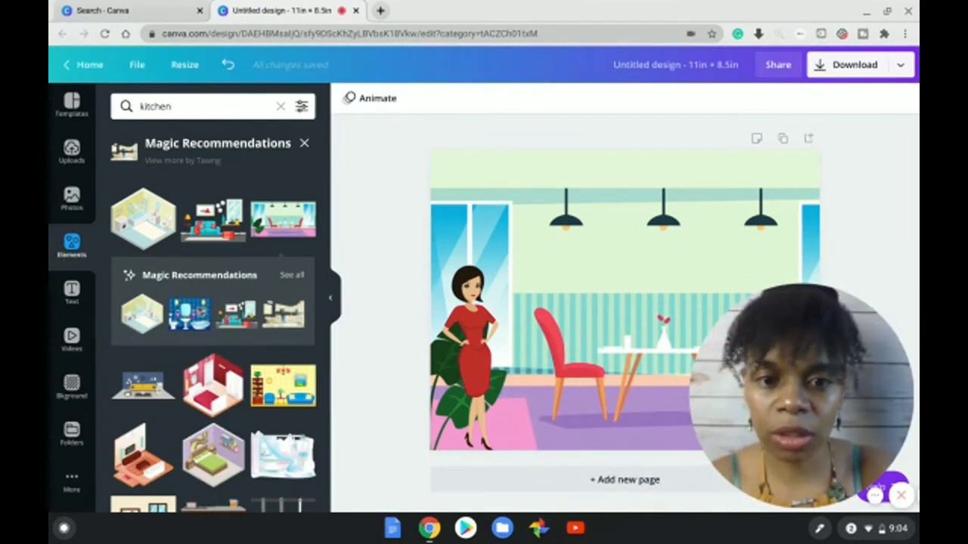
left_click(638, 322)
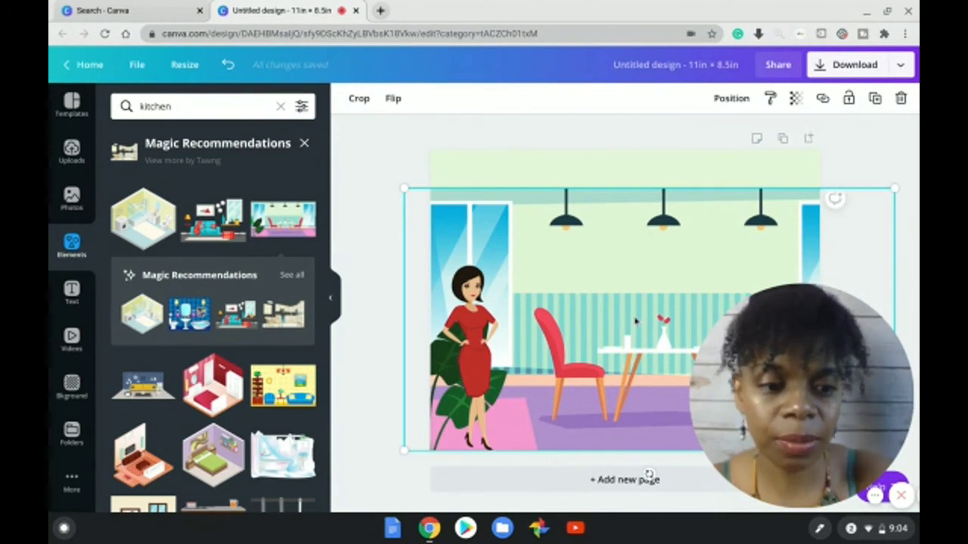
key("Delete")
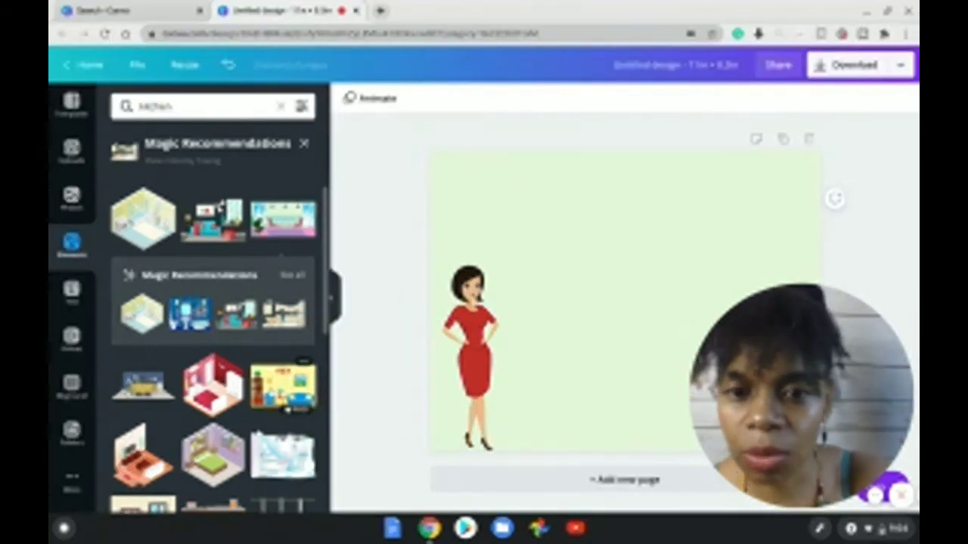
left_click(283, 385)
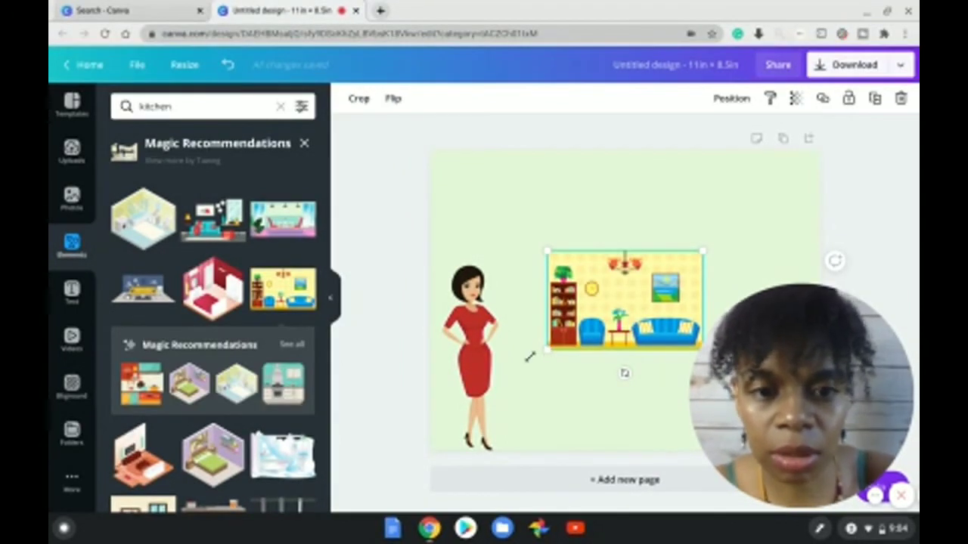
left_click_drag(516, 364, 426, 429)
left_click_drag(746, 391, 248, 334)
left_click_drag(700, 429, 818, 502)
left_click_drag(675, 380, 675, 327)
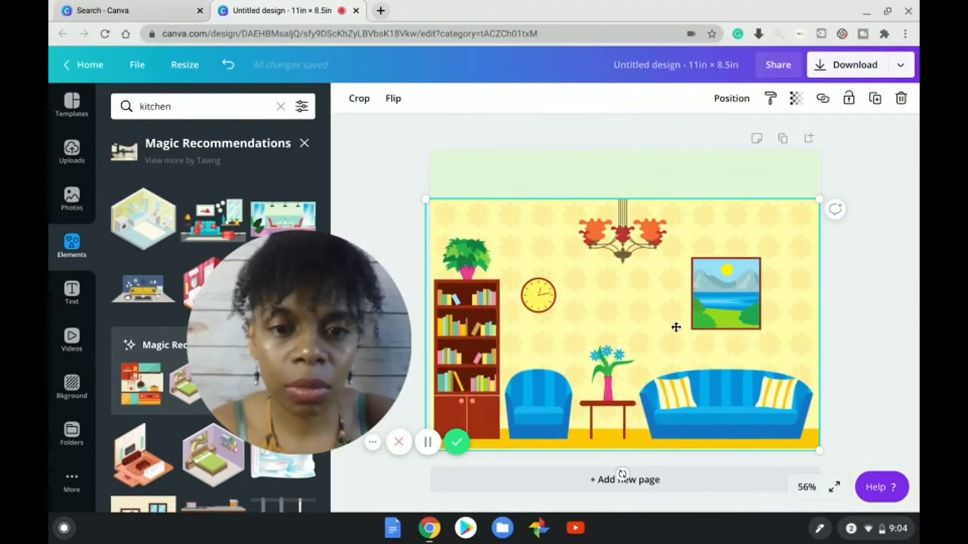
left_click(730, 99)
left_click(682, 138)
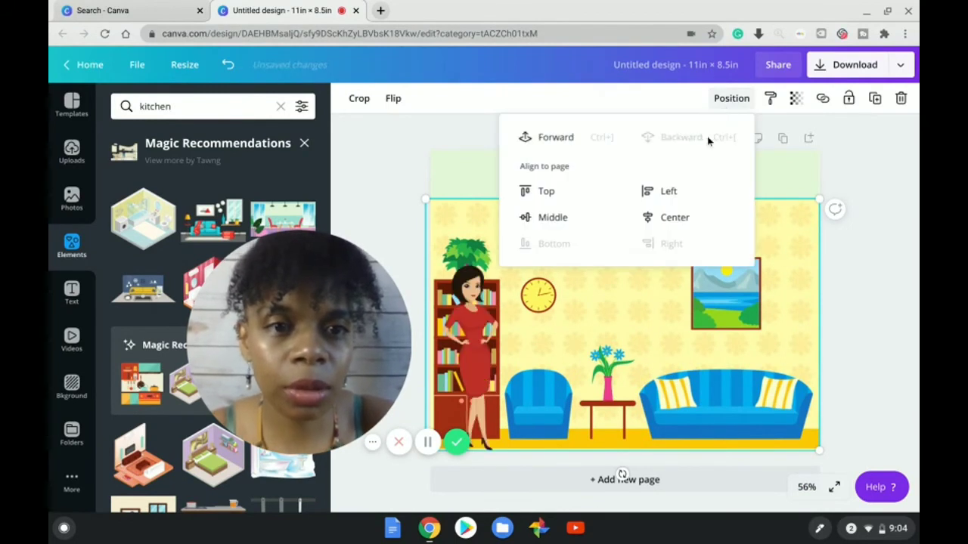
left_click(857, 269)
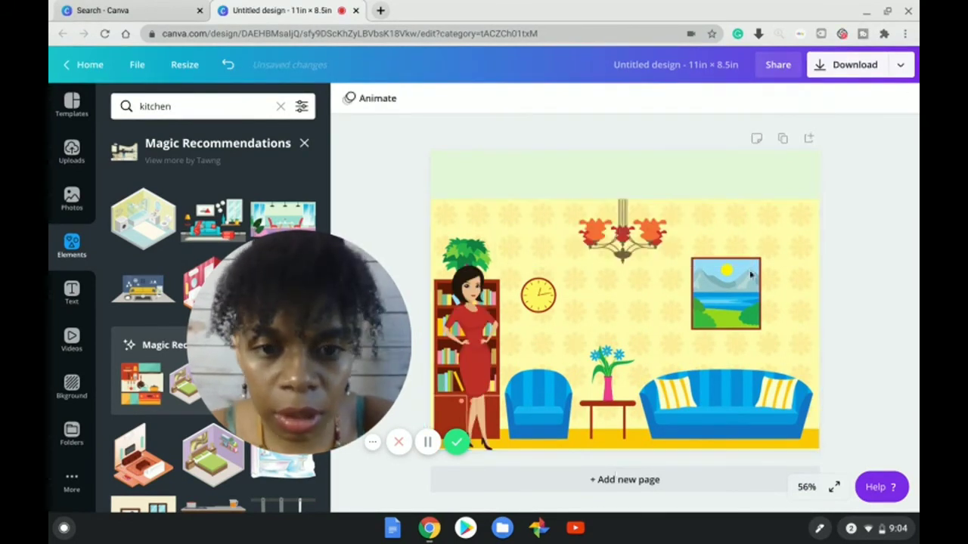
left_click(458, 216)
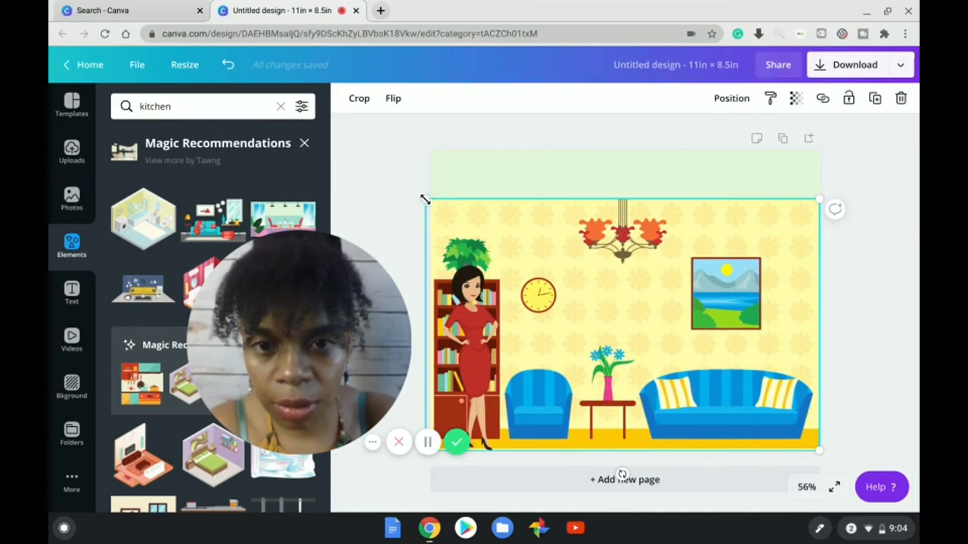
left_click_drag(413, 177, 318, 89)
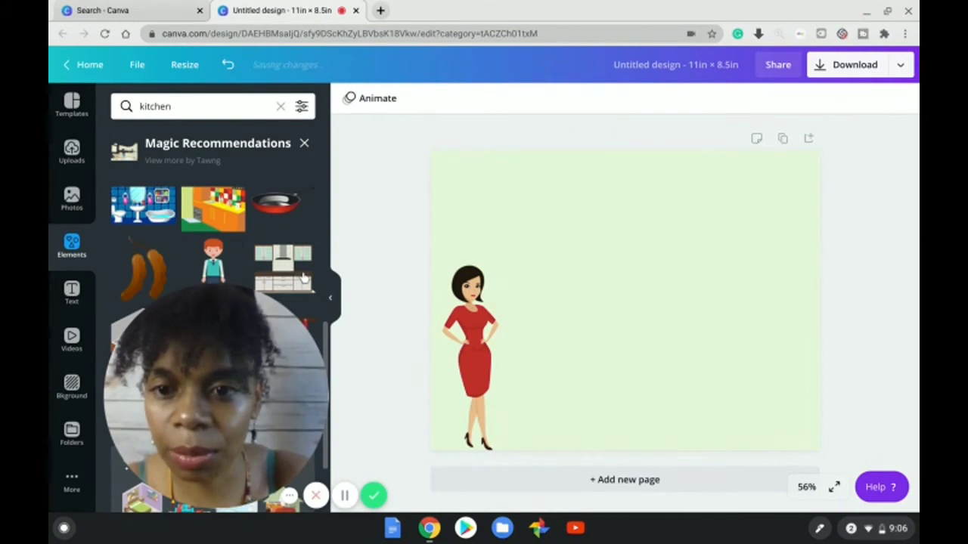
Step: Add the kitchen counter illustration to the page and enlarge it up and left
left_click(305, 278)
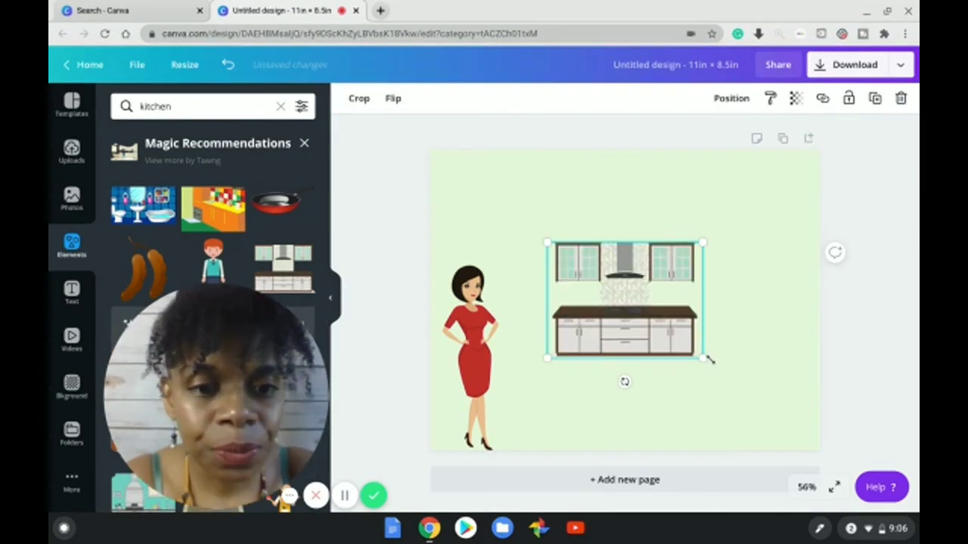
left_click_drag(751, 389, 812, 425)
left_click_drag(791, 244, 819, 225)
left_click_drag(517, 225, 489, 189)
Step: Bring the woman forward in front of the kitchen and move her right before the counter
left_click(469, 340)
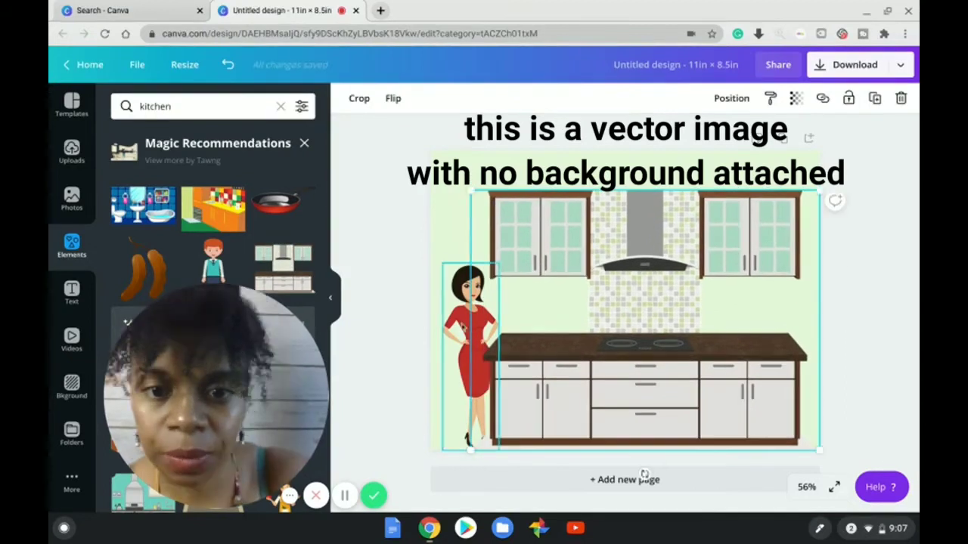
left_click(732, 98)
left_click(527, 148)
left_click(414, 157)
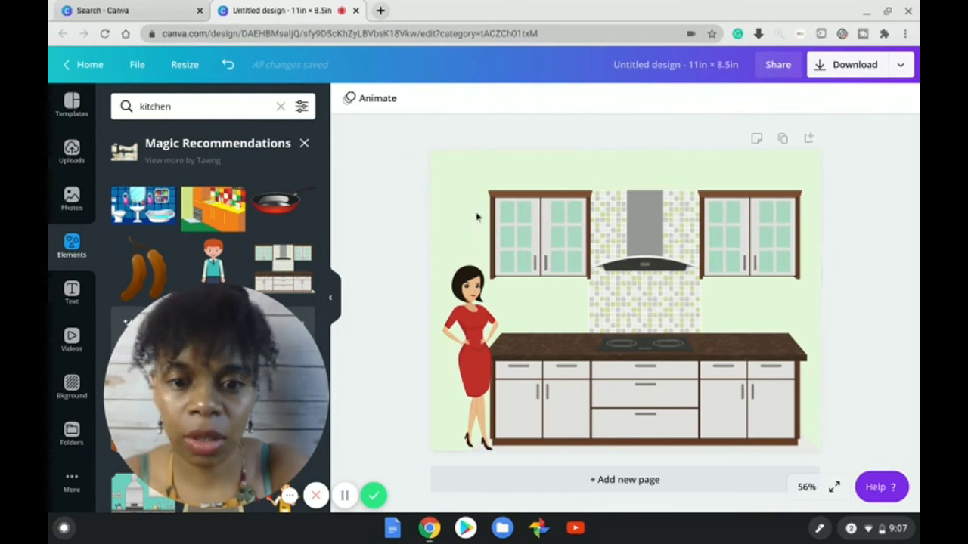
left_click_drag(481, 300, 599, 296)
left_click(420, 262)
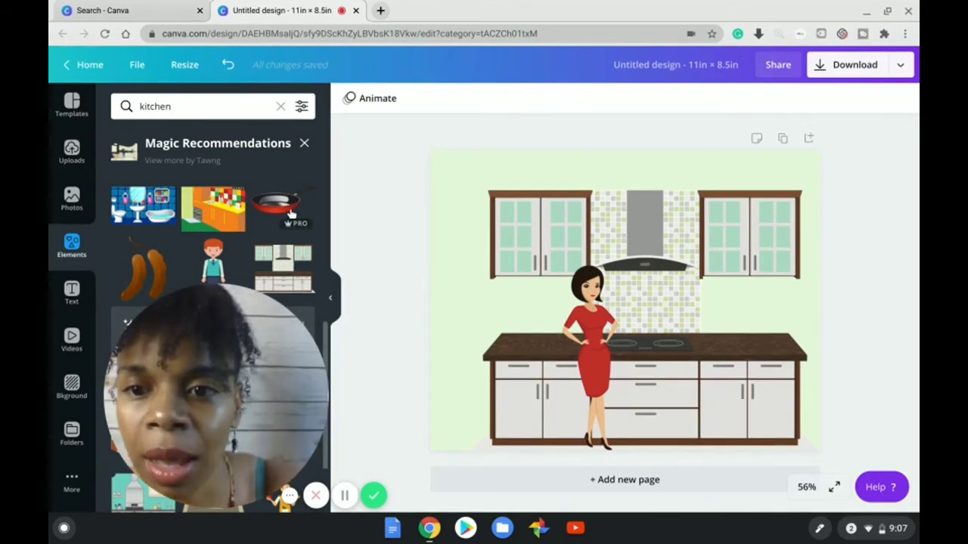
Step: Place a frying pan on the stove and a smaller red kettle on the counter
left_click_drag(432, 212, 705, 323)
left_click_drag(141, 295, 527, 311)
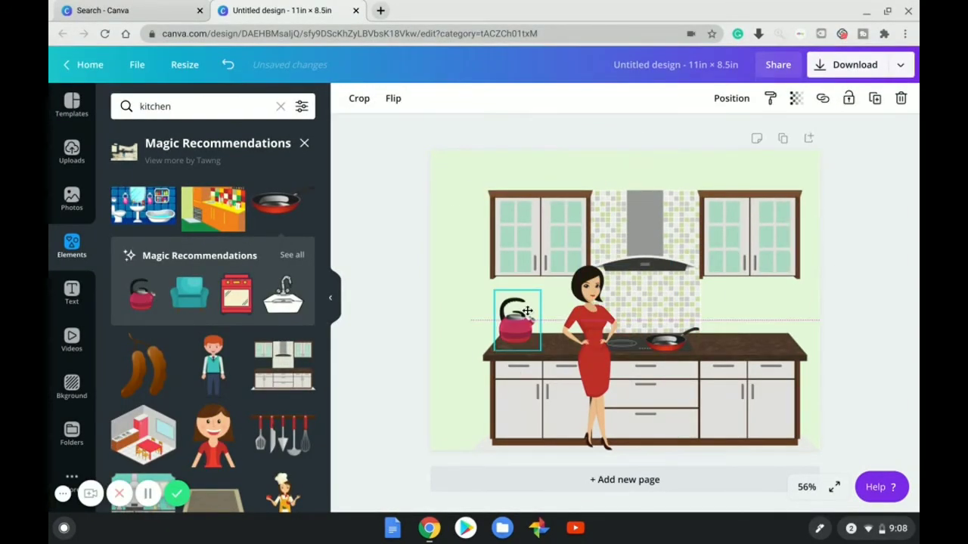
left_click(415, 365)
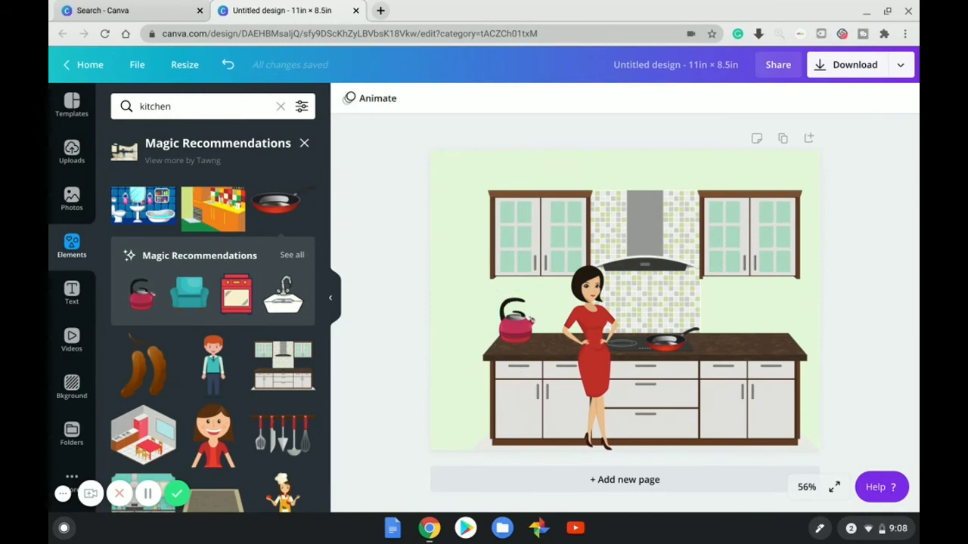
left_click(532, 310)
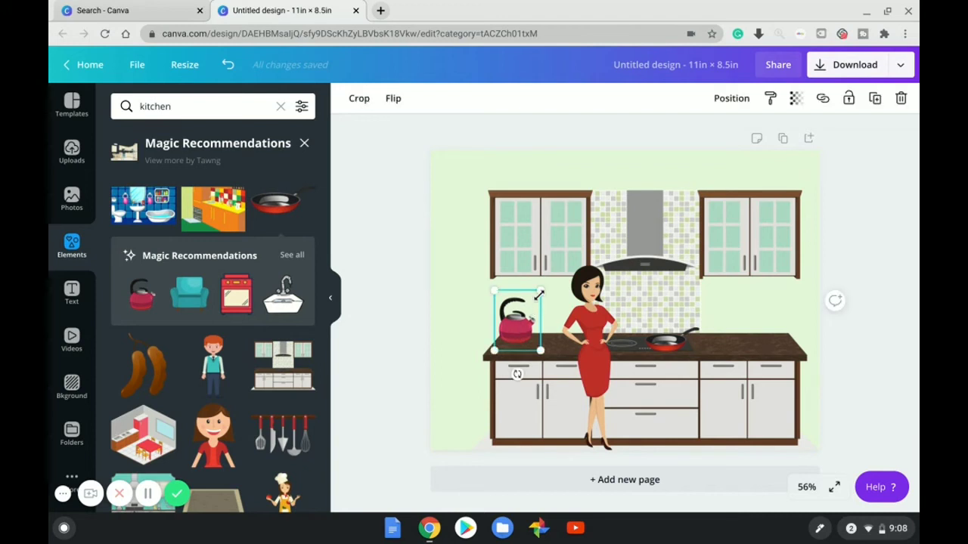
left_click_drag(540, 295, 530, 307)
Step: Delete the kitchen background, frying pan and kettle, leaving only the woman
left_click(476, 320)
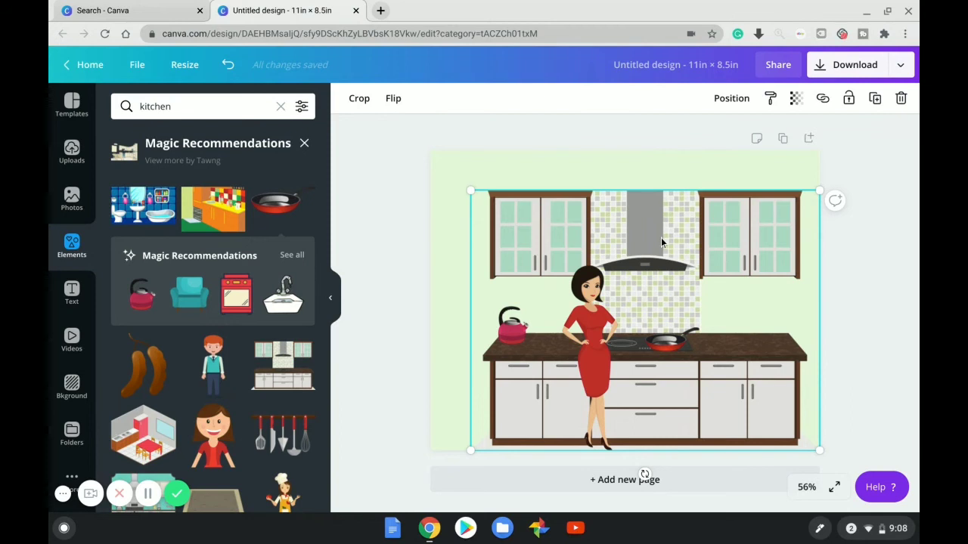
key("Delete")
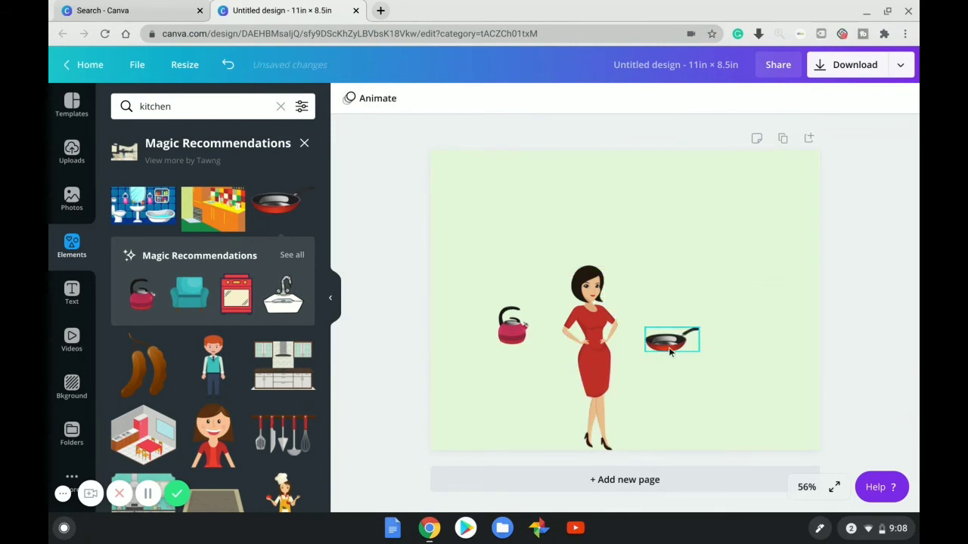
left_click(667, 342)
key("Delete")
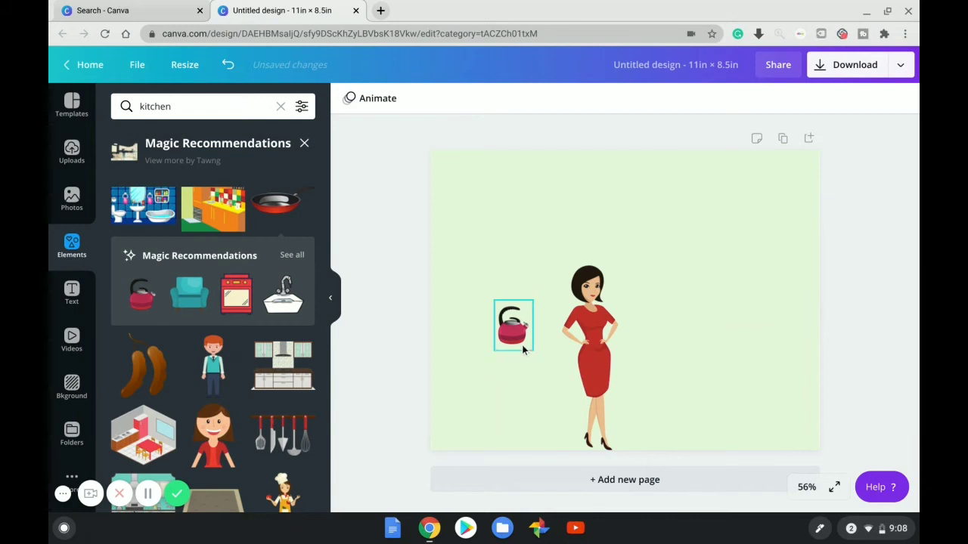
left_click(515, 333)
key("Delete")
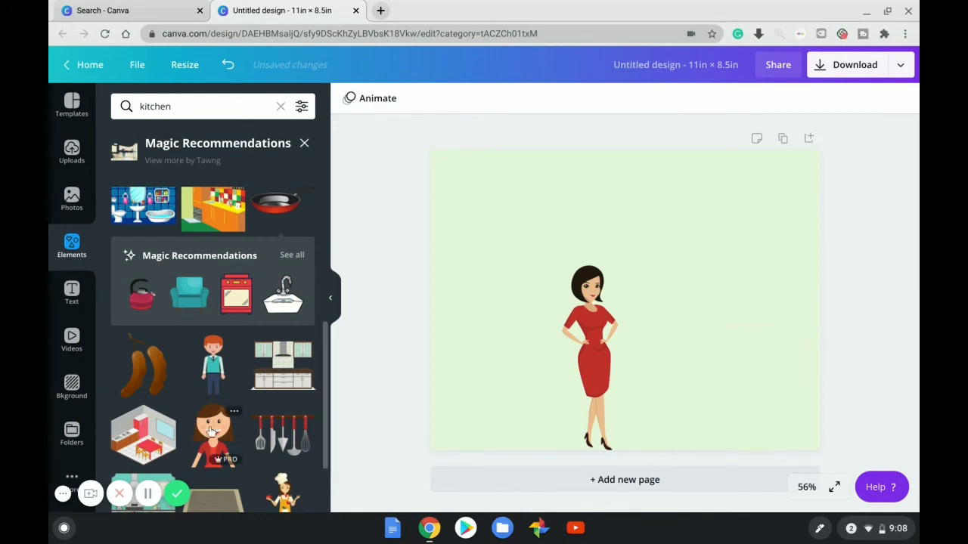
scroll(218, 301, "down", 3)
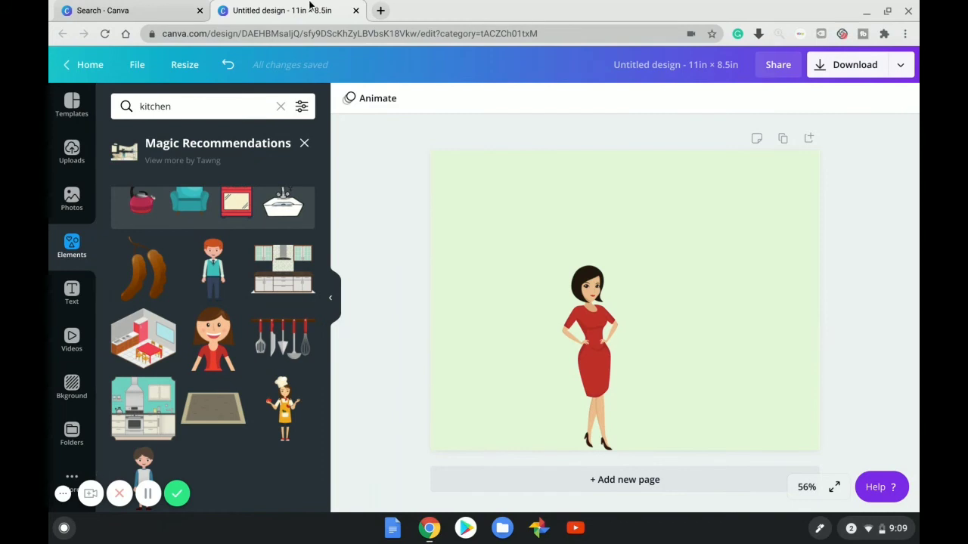
Step: Open Pixabay in a new browser tab and search for kitchen images
left_click(382, 10)
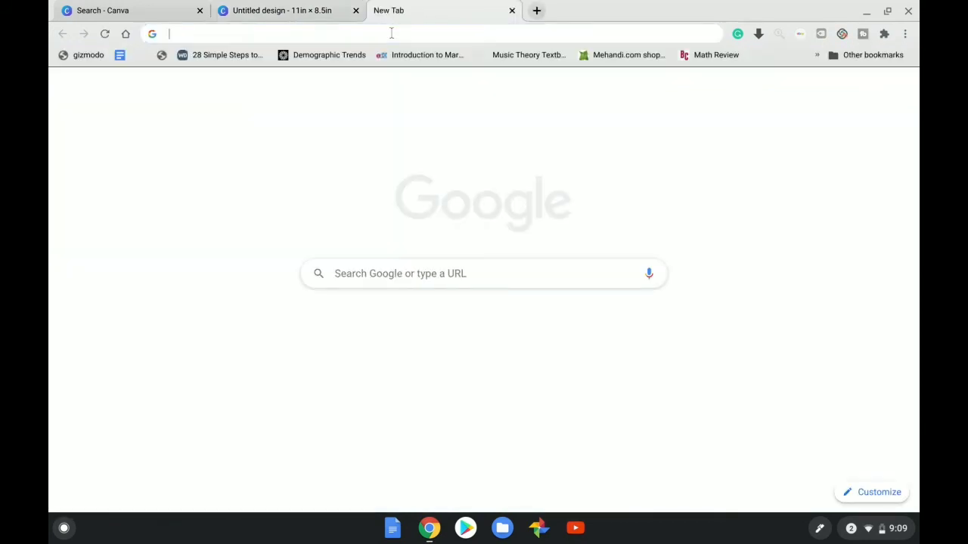
left_click(391, 32)
type("pixabay.com")
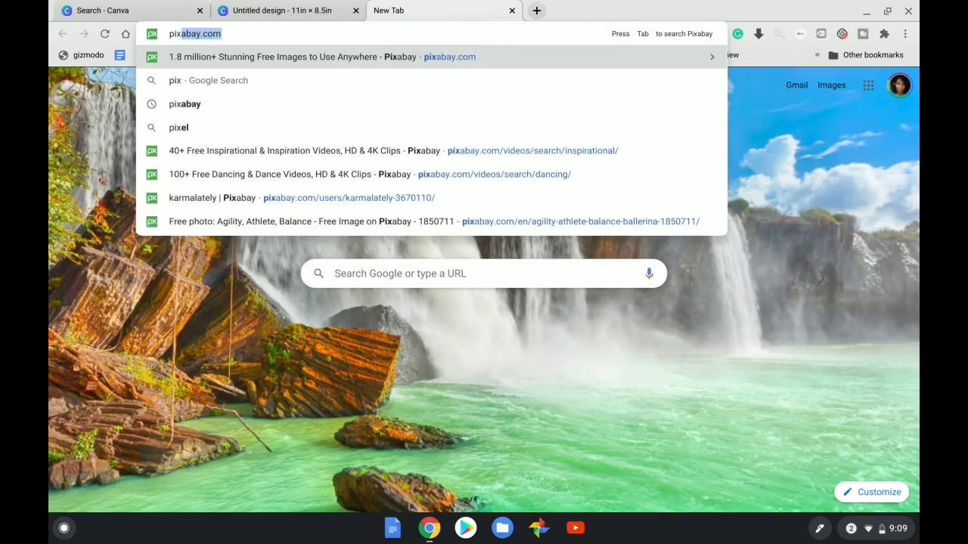
key("Return")
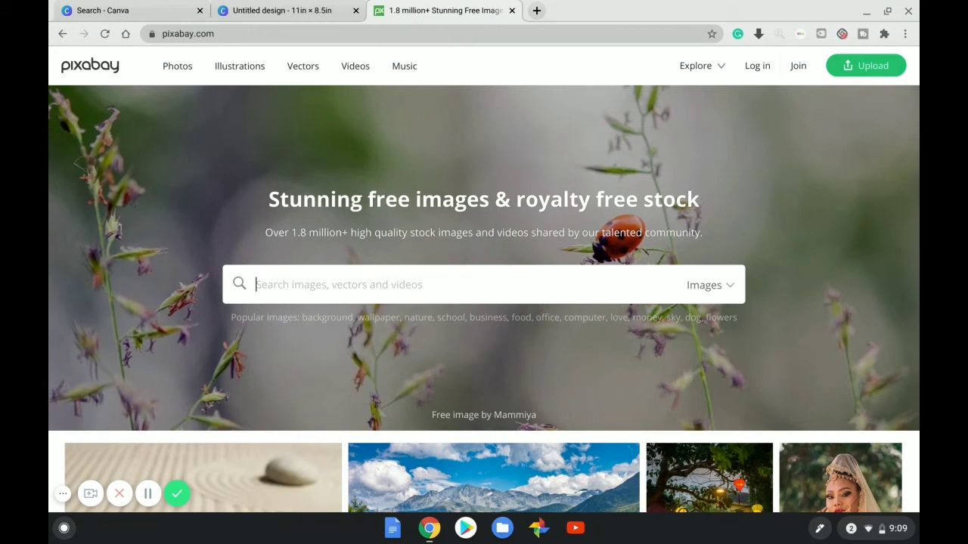
type("s")
key("BackSpace")
type("kitchen")
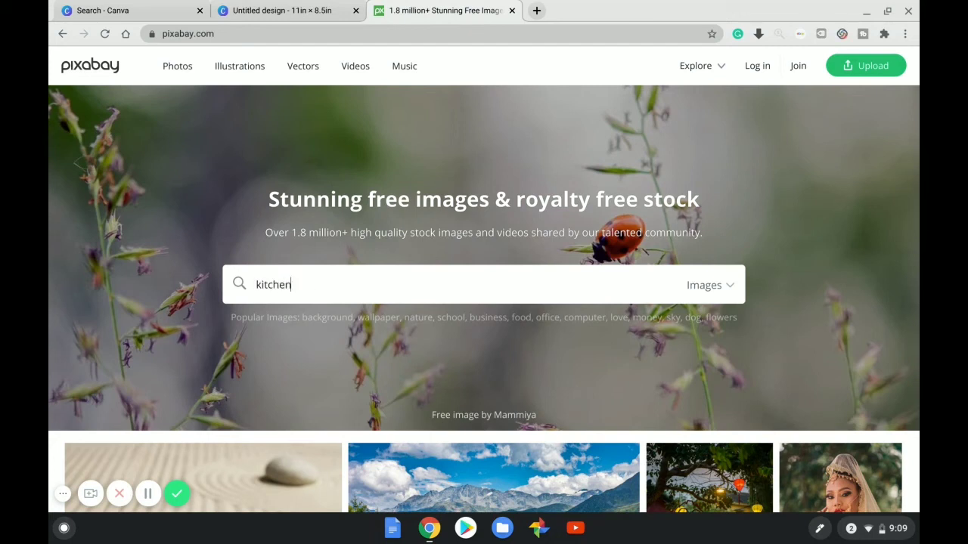
key("Return")
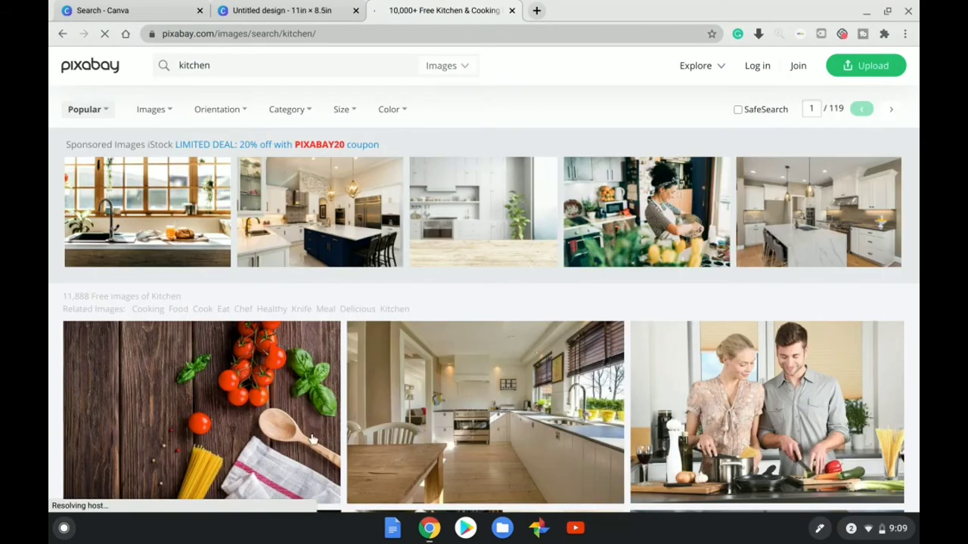
Step: Filter the kitchen results to transparent-background images only
scroll(617, 387, "down", 3)
scroll(617, 387, "down", 5)
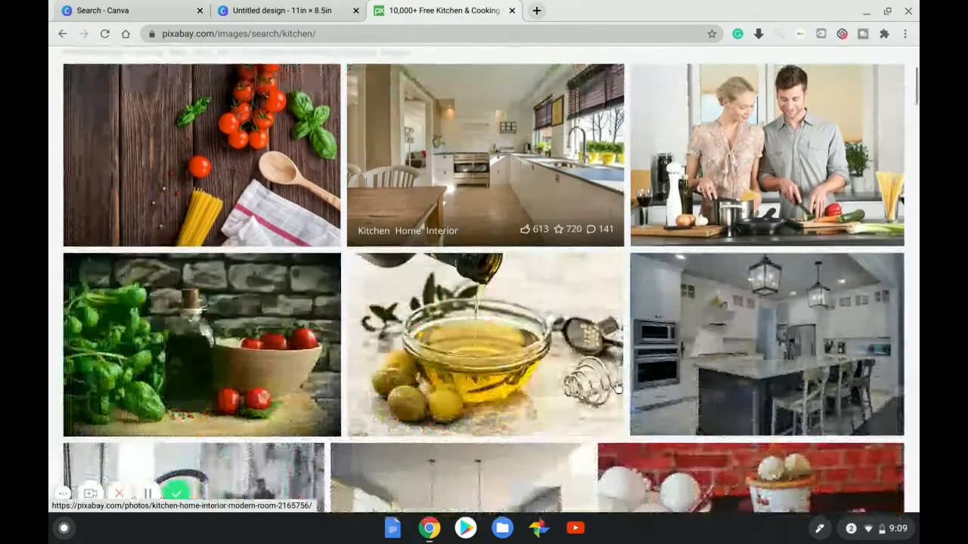
scroll(420, 310, "down", 2)
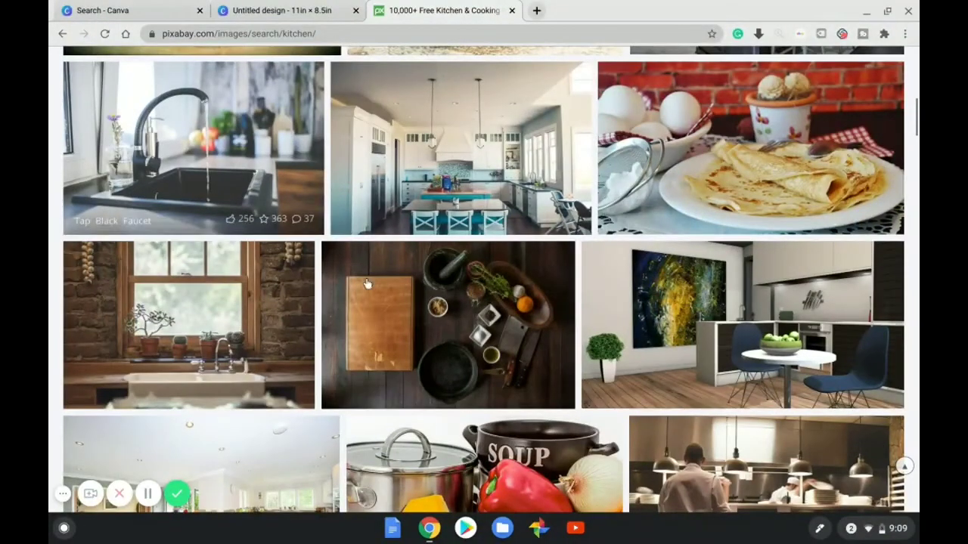
scroll(416, 335, "up", 10)
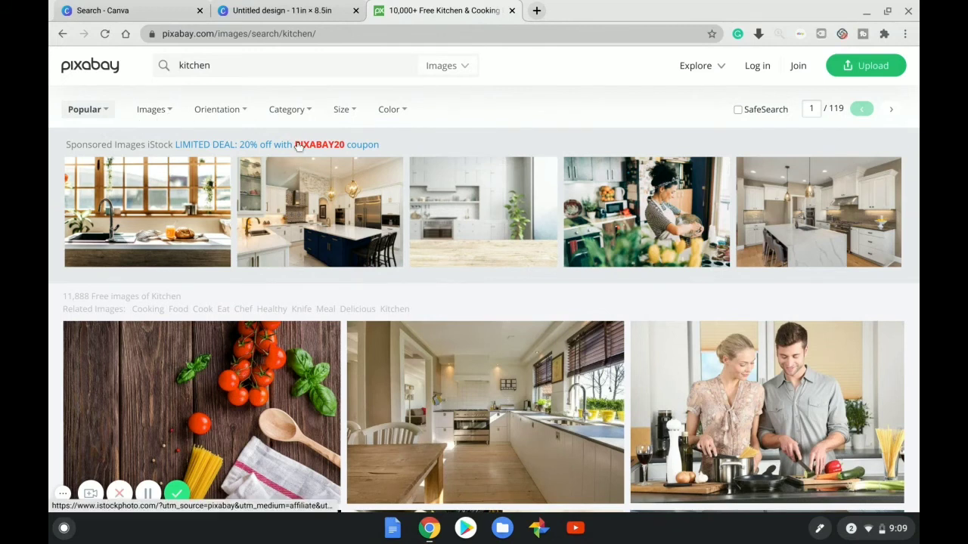
left_click(399, 113)
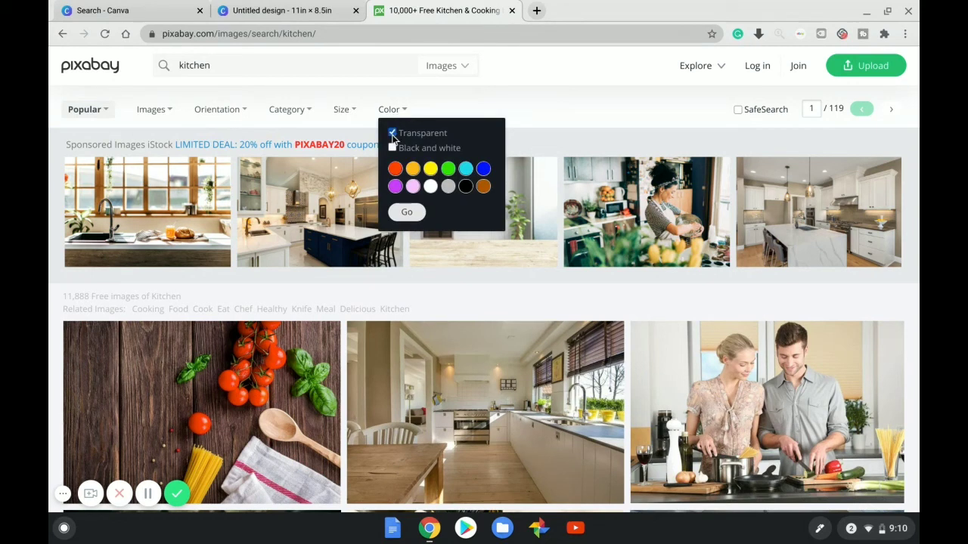
left_click(406, 214)
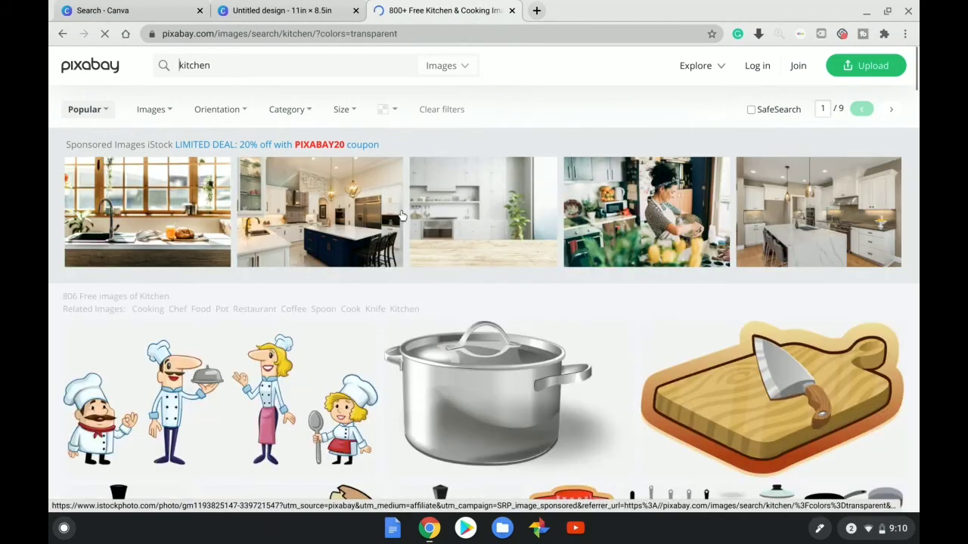
Step: Browse the transparent kitchen results for the refrigerator and stove illustration
scroll(631, 344, "down", 5)
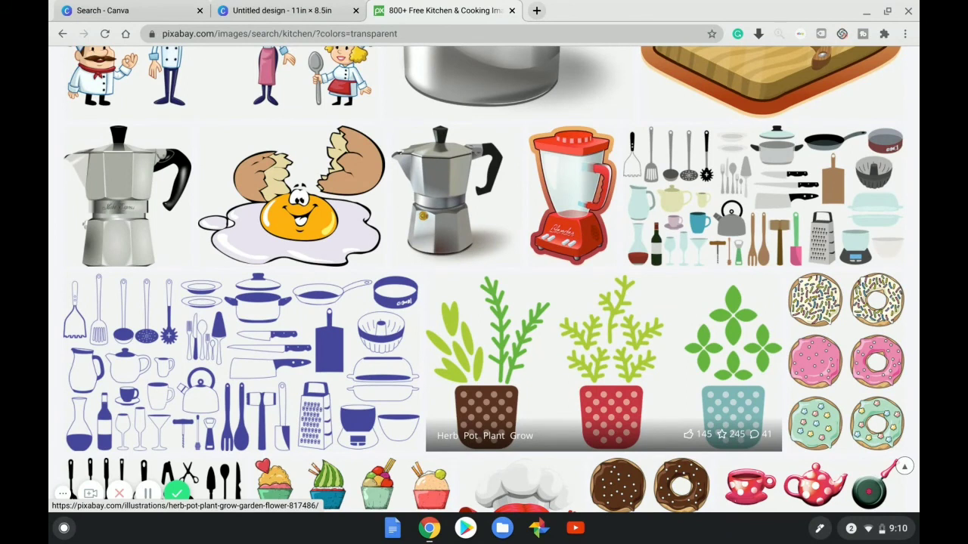
scroll(568, 391, "up", 5)
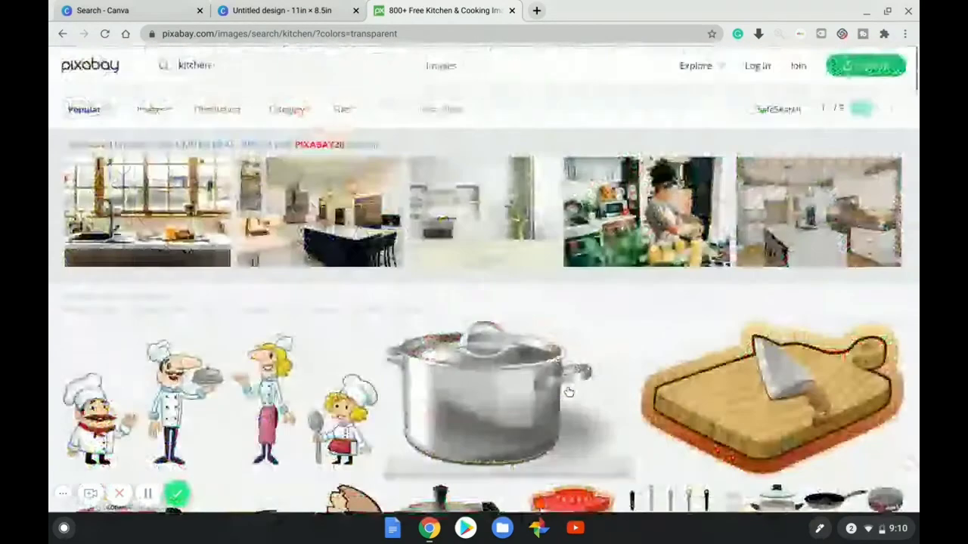
scroll(508, 393, "down", 2)
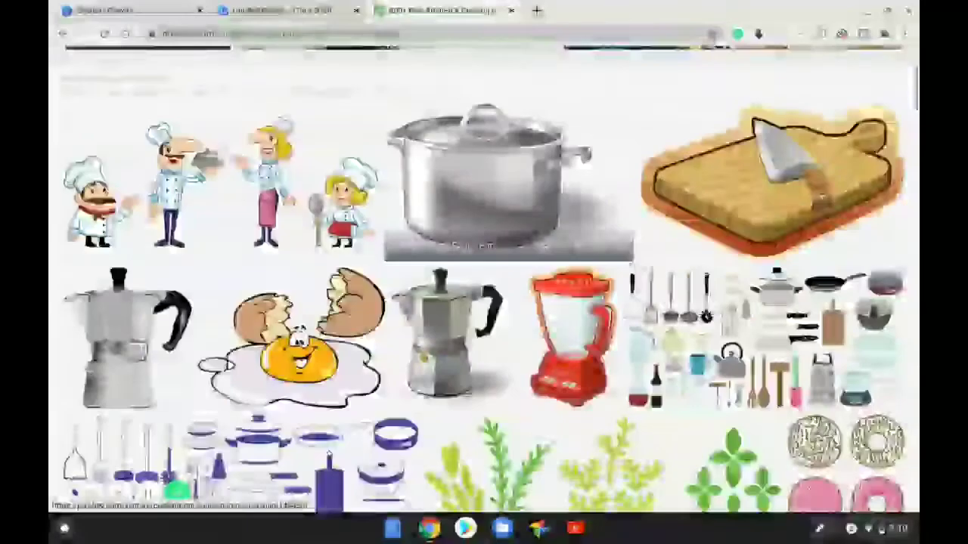
scroll(508, 394, "up", 2)
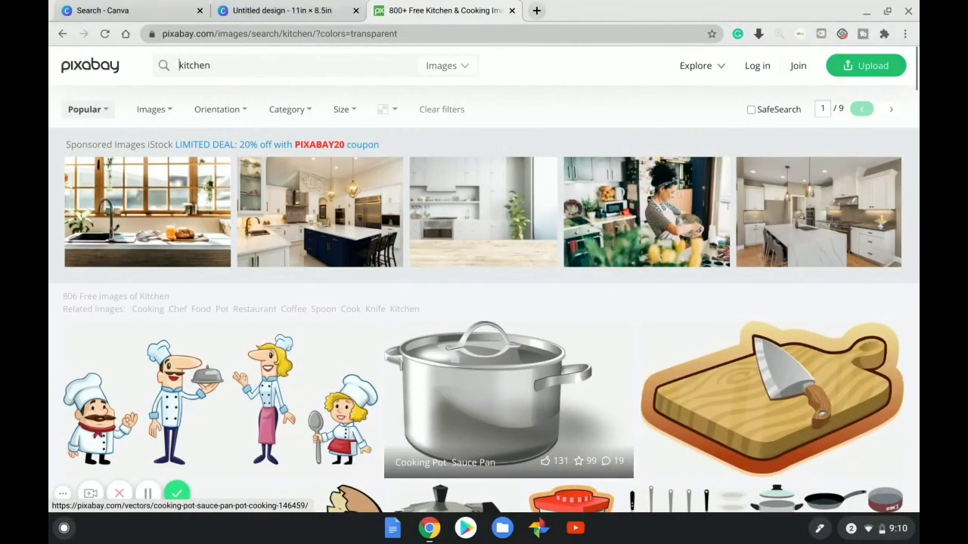
scroll(508, 393, "down", 1)
scroll(509, 393, "down", 3)
scroll(508, 393, "up", 3)
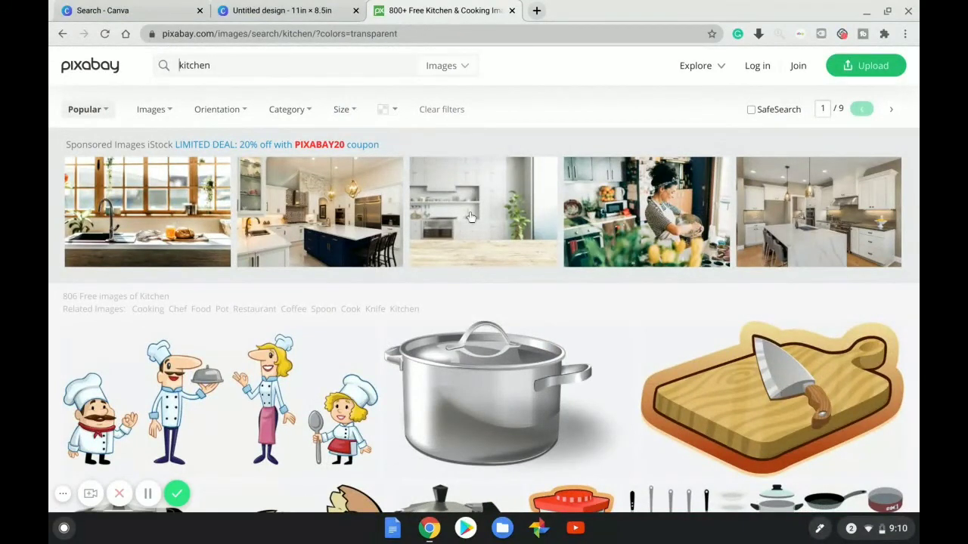
scroll(625, 403, "down", 5)
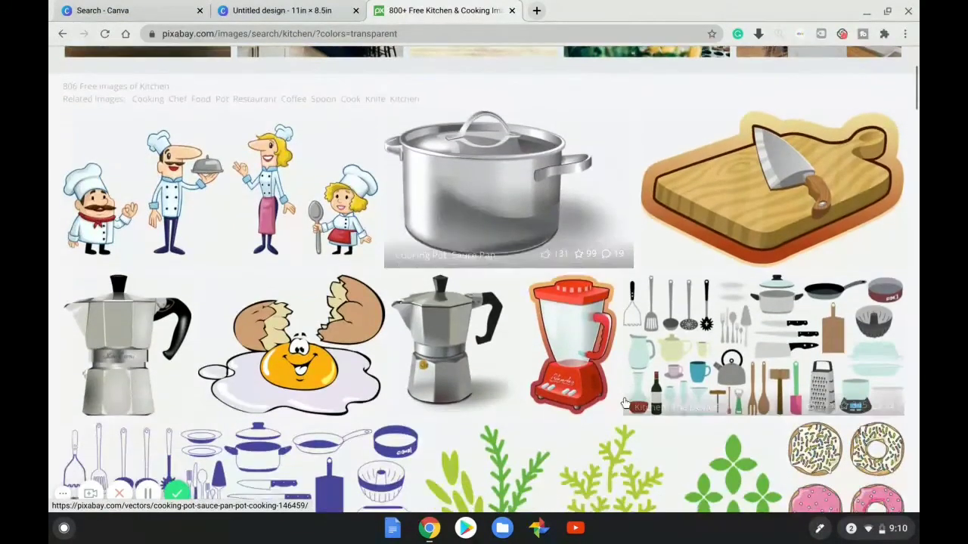
scroll(625, 403, "down", 4)
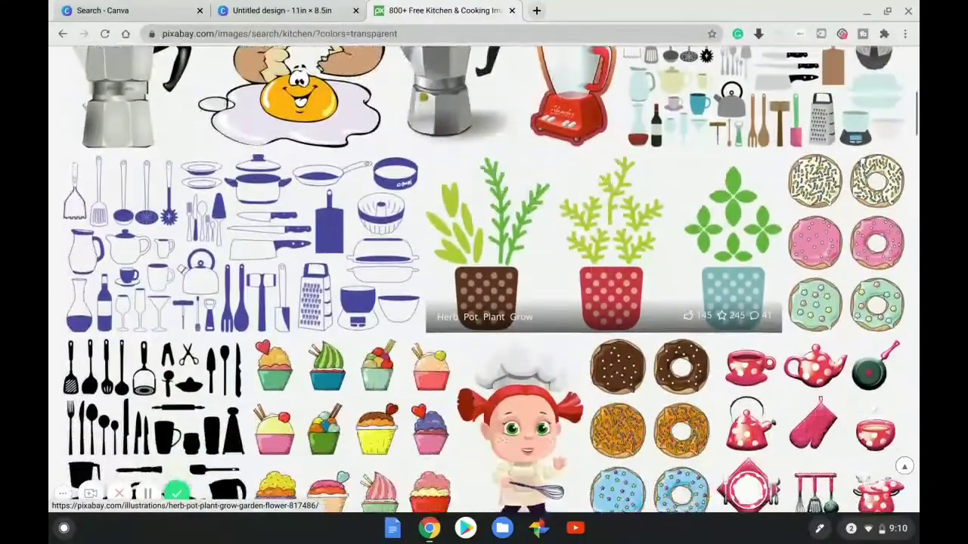
scroll(625, 403, "down", 3)
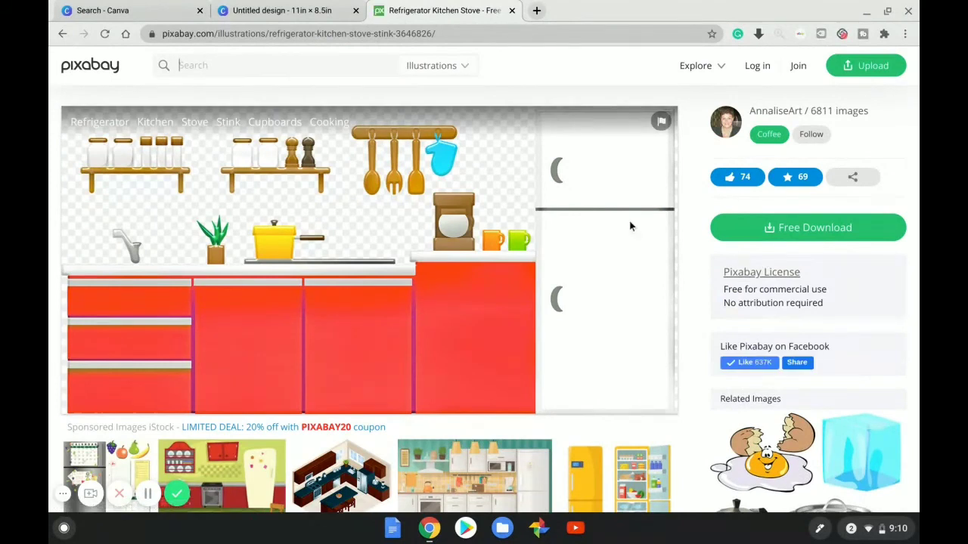
Step: Start the 1920×959 Free Download and pass the hills reCAPTCHA challenge
left_click(799, 236)
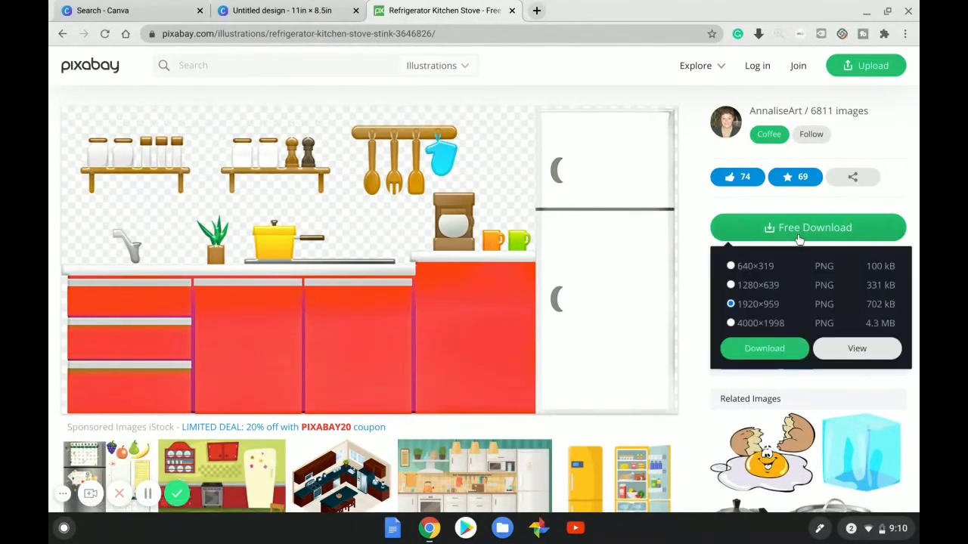
left_click(771, 351)
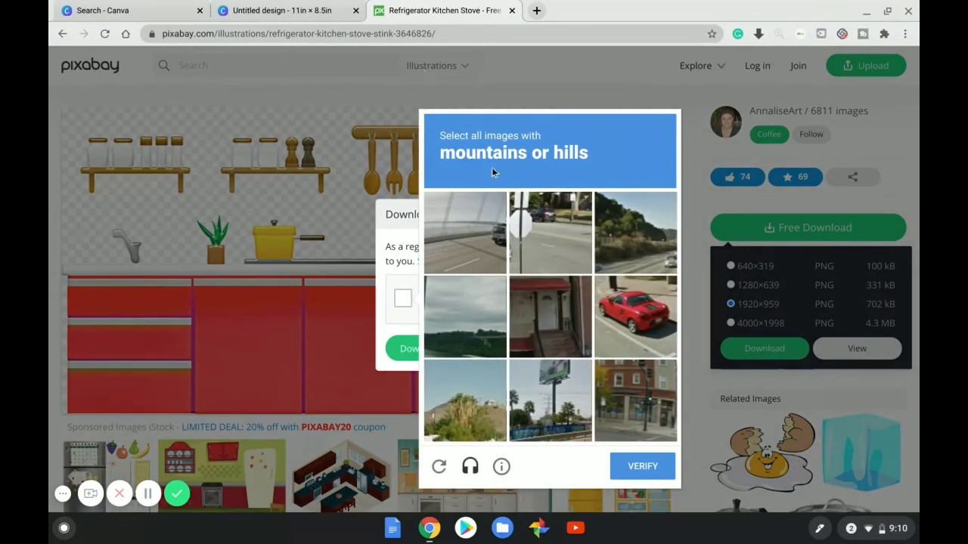
left_click(620, 256)
left_click(468, 337)
left_click(473, 407)
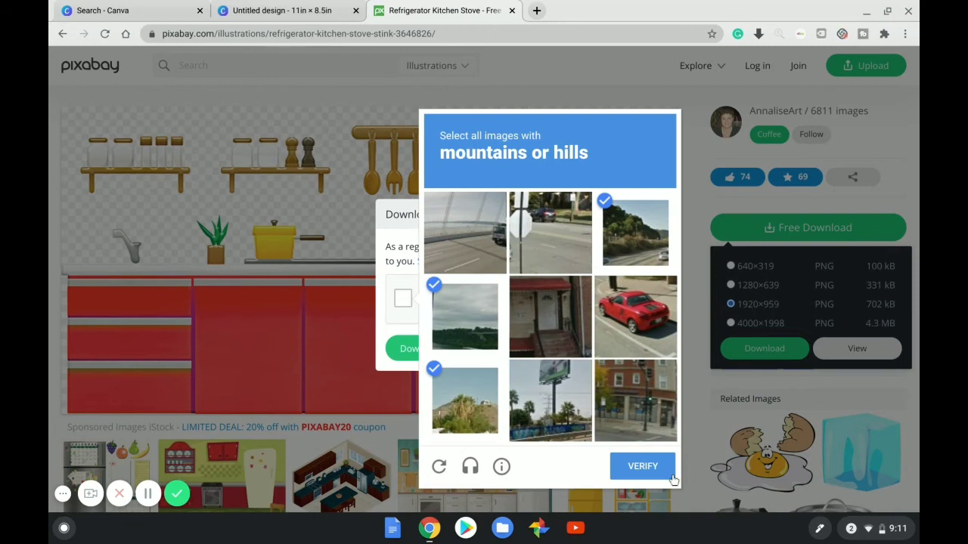
left_click(465, 248)
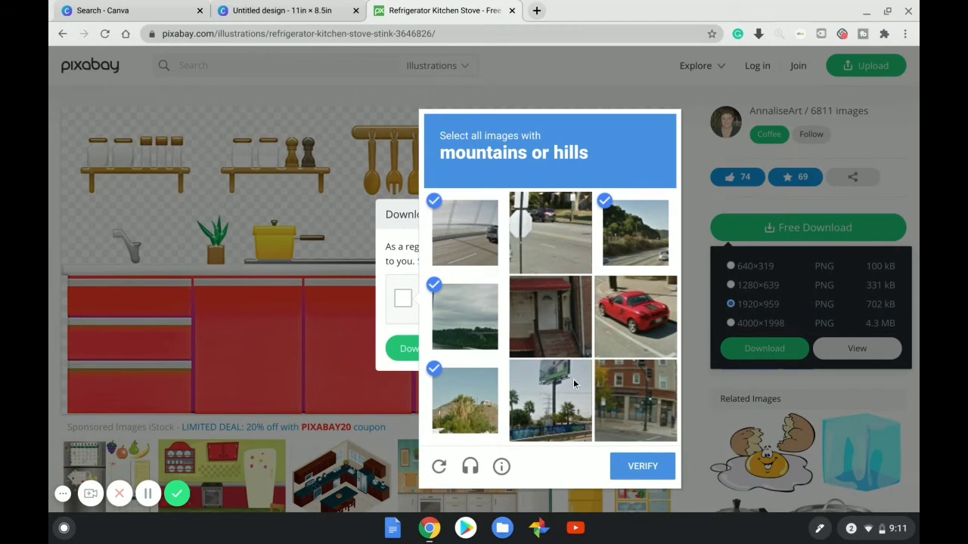
left_click(627, 464)
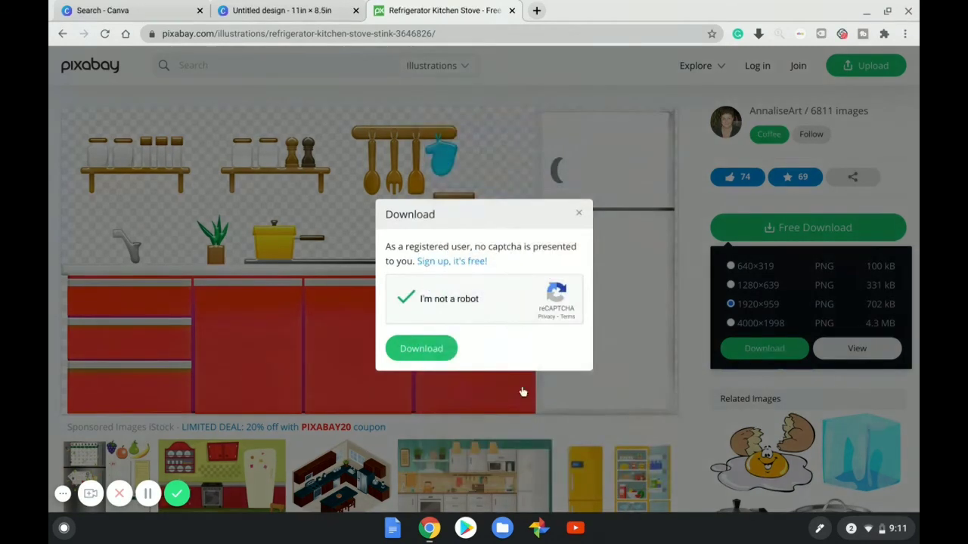
Step: Save refrigerator-3646826_1920.png and return to the kitchen search results
left_click(438, 349)
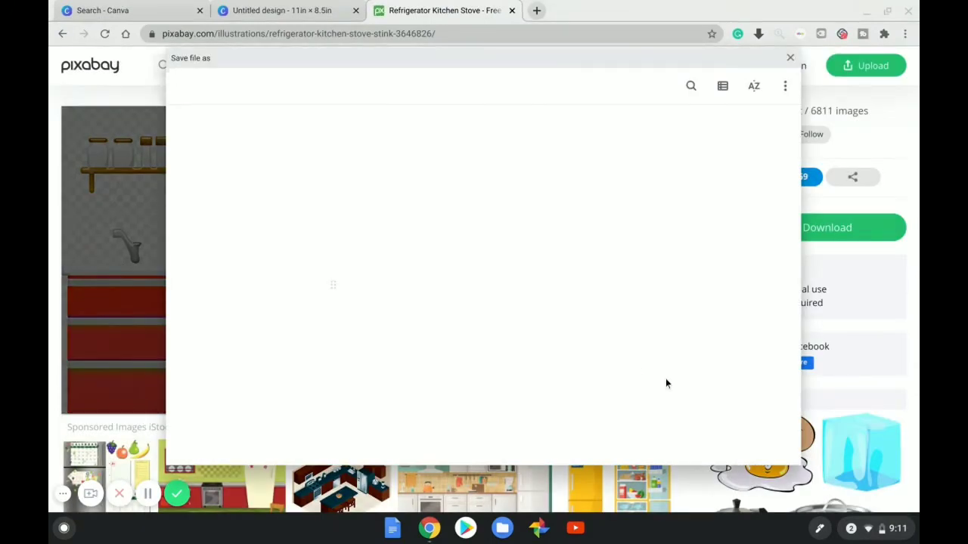
left_click(755, 446)
left_click(755, 448)
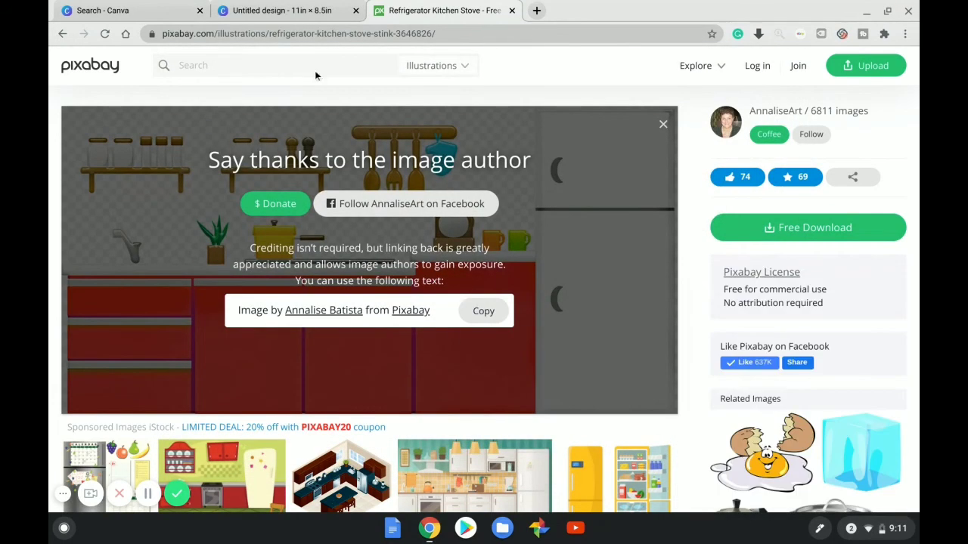
left_click(63, 35)
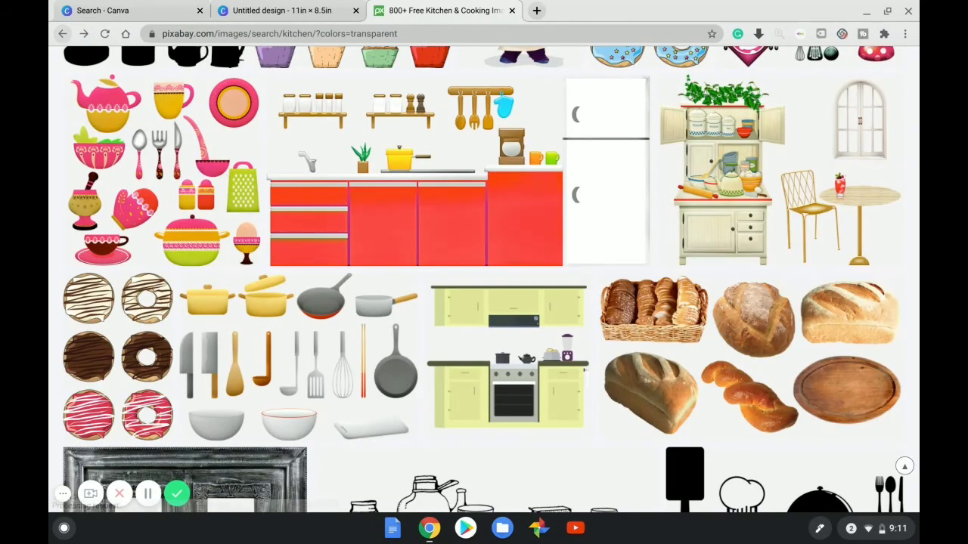
Step: Open the Vintage Kitchen illustration and start its 1920×1488 Free Download
left_click(745, 186)
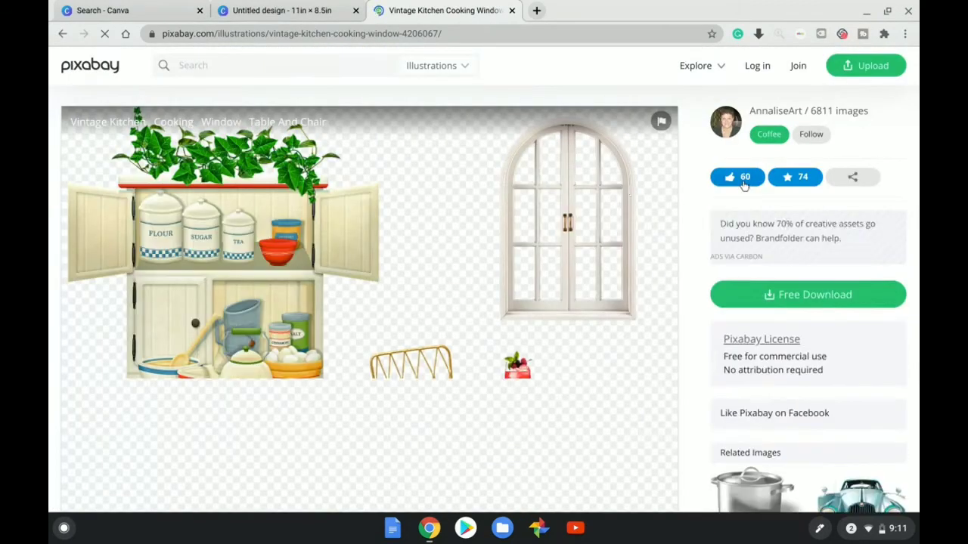
scroll(492, 298, "down", 2)
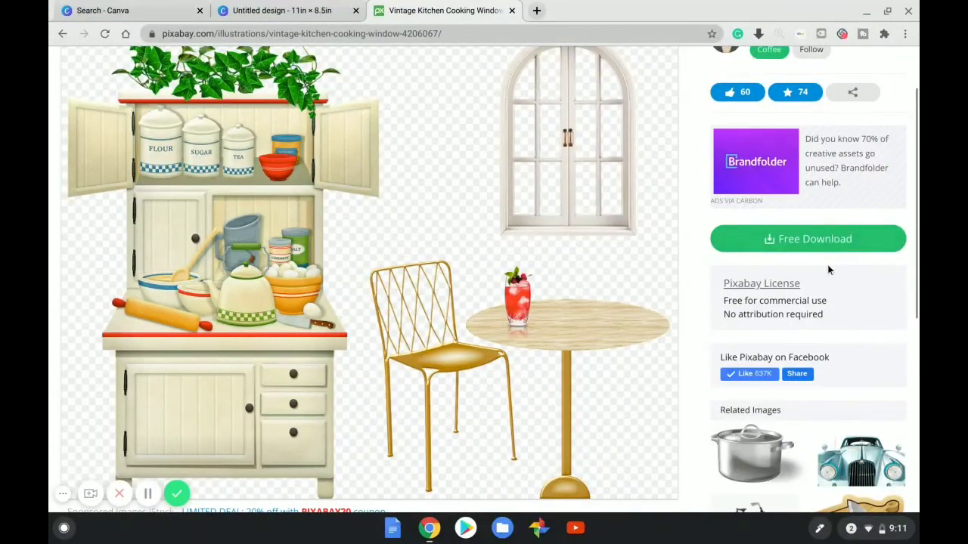
left_click(826, 237)
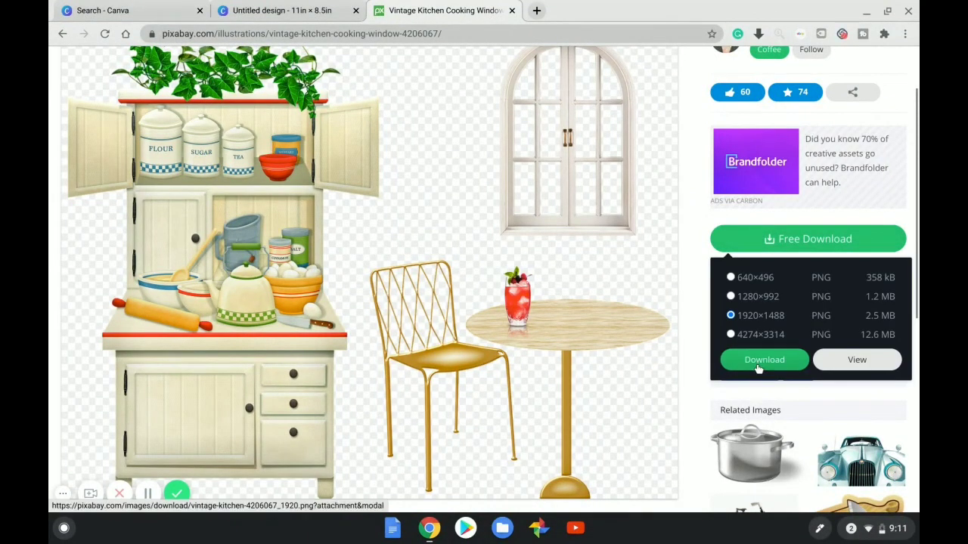
left_click(758, 363)
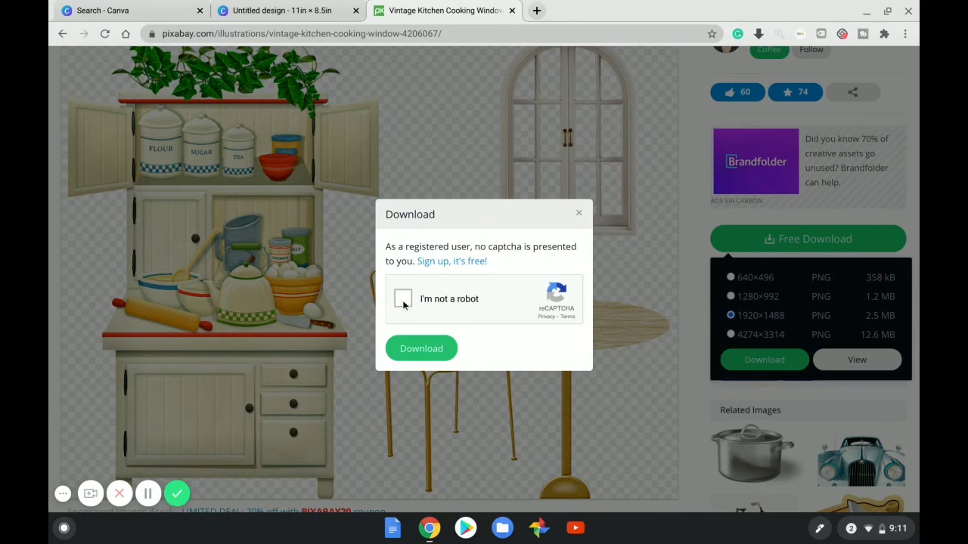
Step: Tick the reCAPTCHA box and solve the crosswalk challenge
left_click(404, 305)
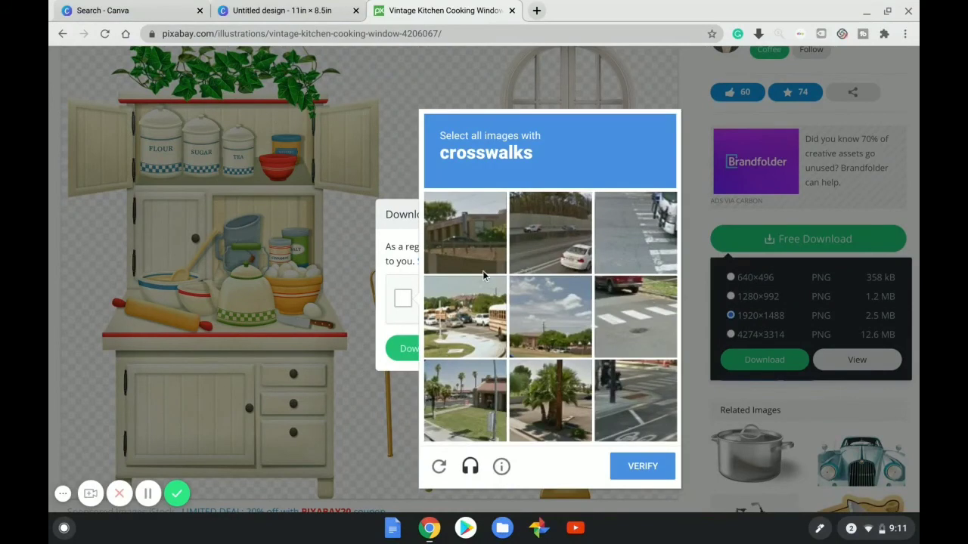
left_click(465, 341)
left_click(641, 393)
left_click(637, 369)
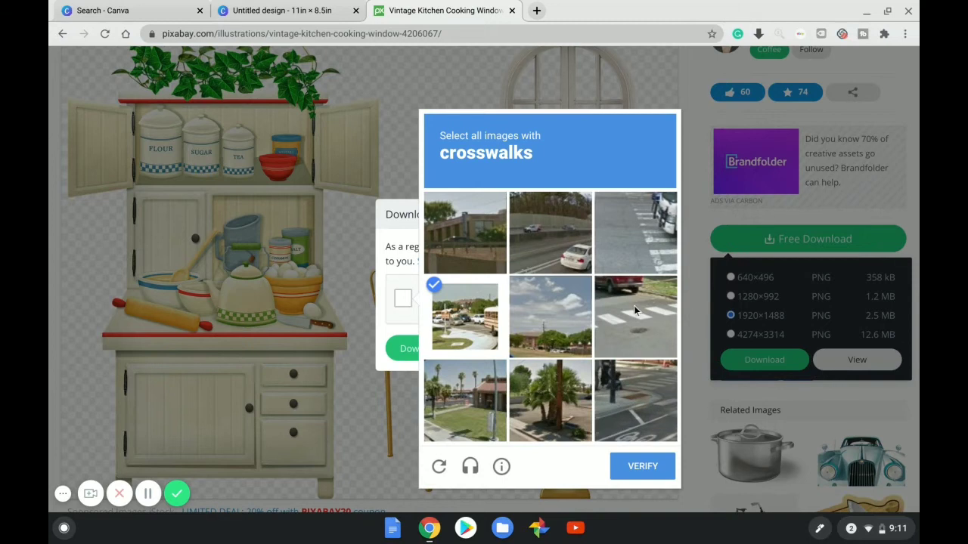
left_click(629, 266)
left_click(631, 321)
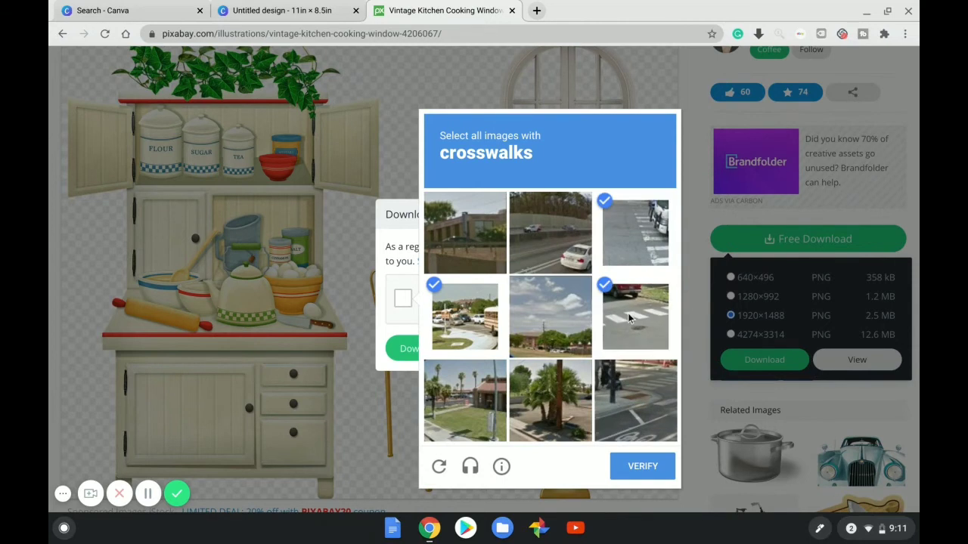
left_click(447, 416)
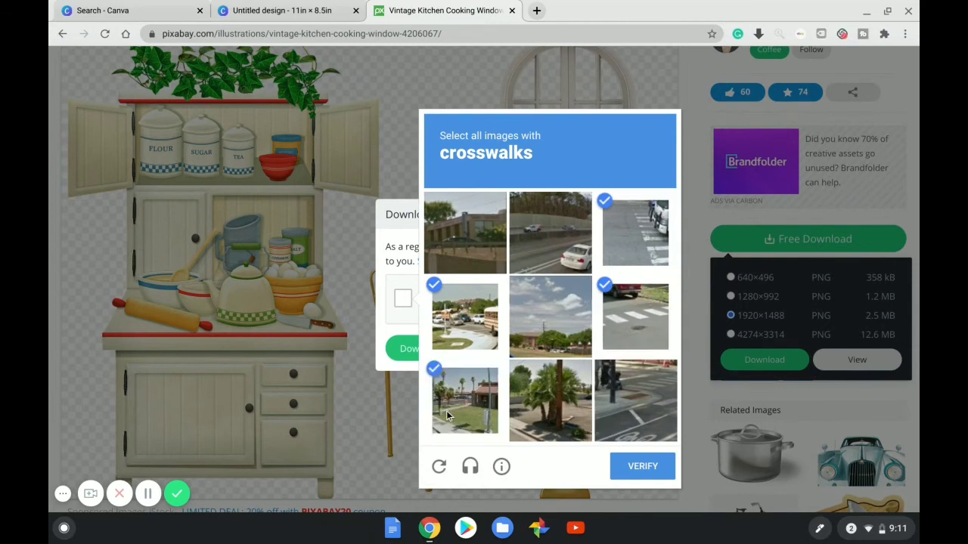
left_click(631, 463)
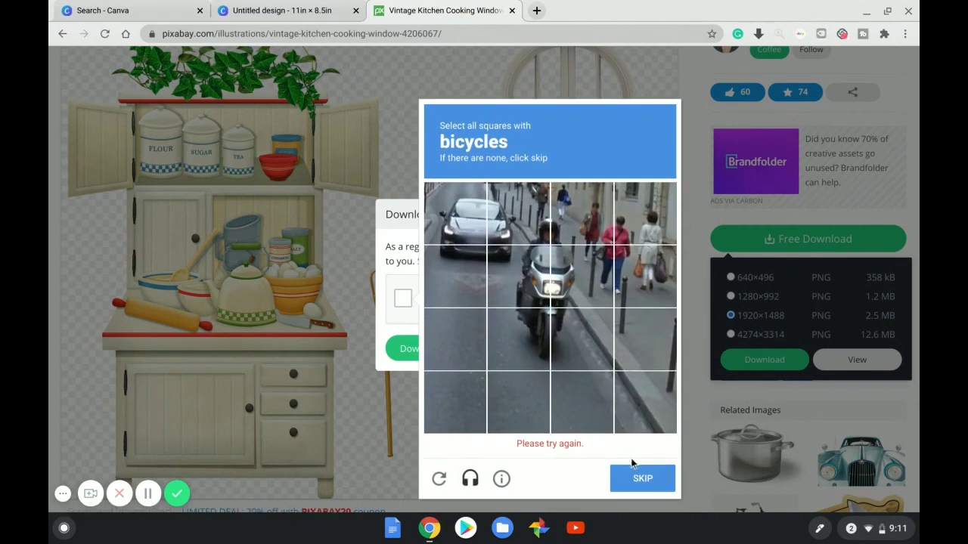
Step: Solve the follow-up bicycles and traffic lights reCAPTCHA challenges
left_click(537, 268)
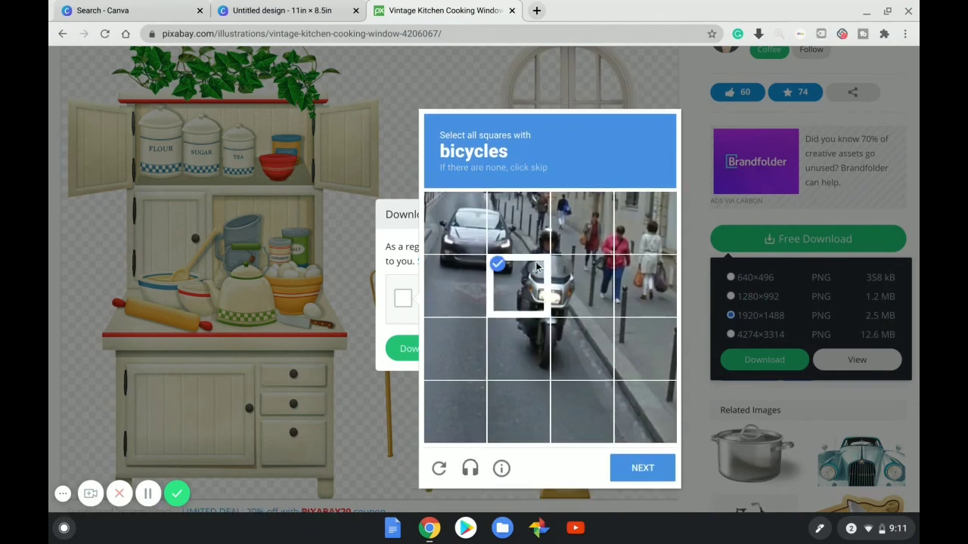
left_click(563, 282)
left_click(505, 341)
left_click(552, 352)
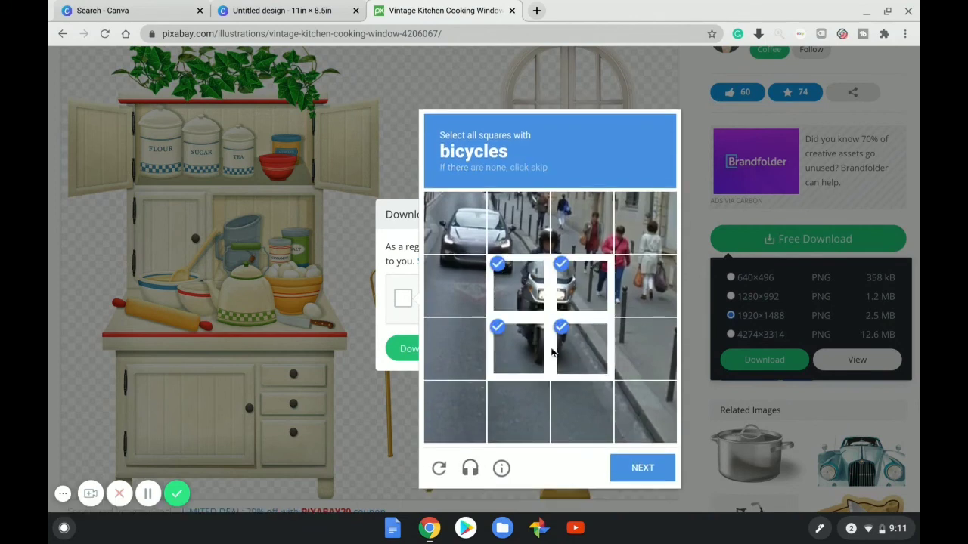
left_click(618, 464)
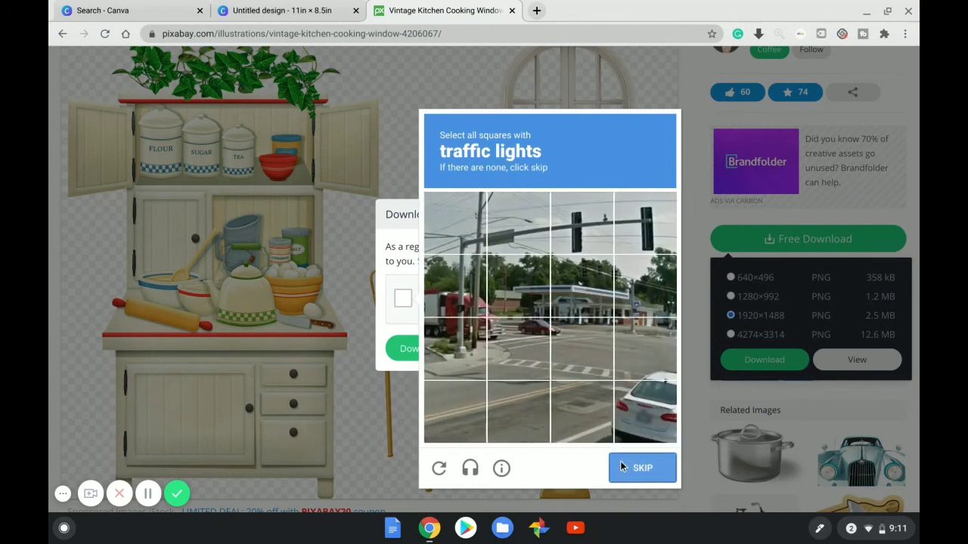
left_click(559, 220)
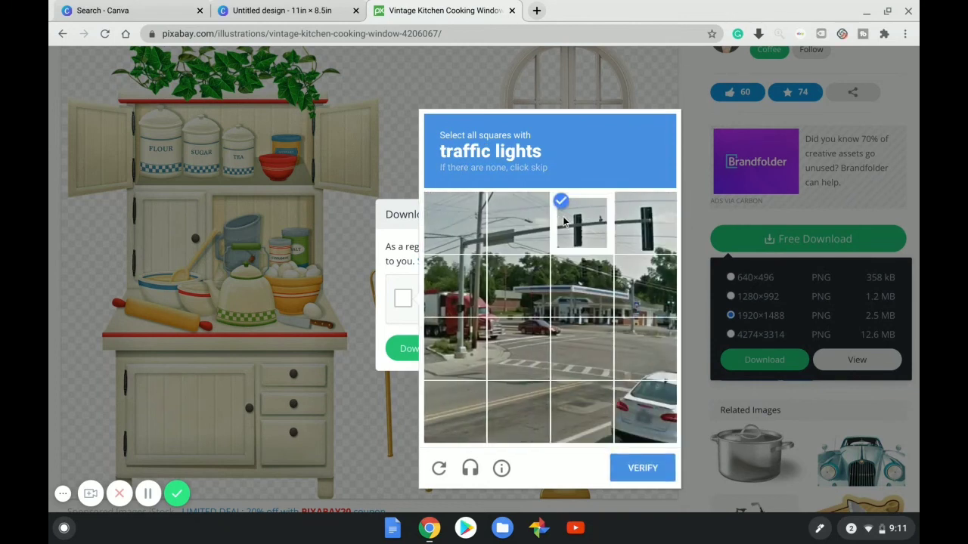
left_click(630, 245)
left_click(620, 462)
Step: Save vintage-kitchen-4206067_1920.png to Downloads and return to the kitchen results
left_click(437, 349)
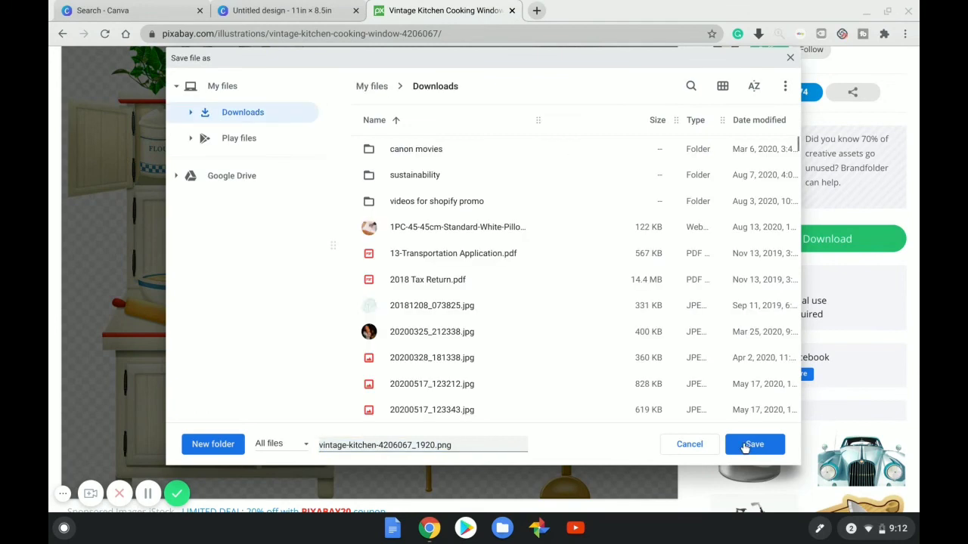
left_click(755, 447)
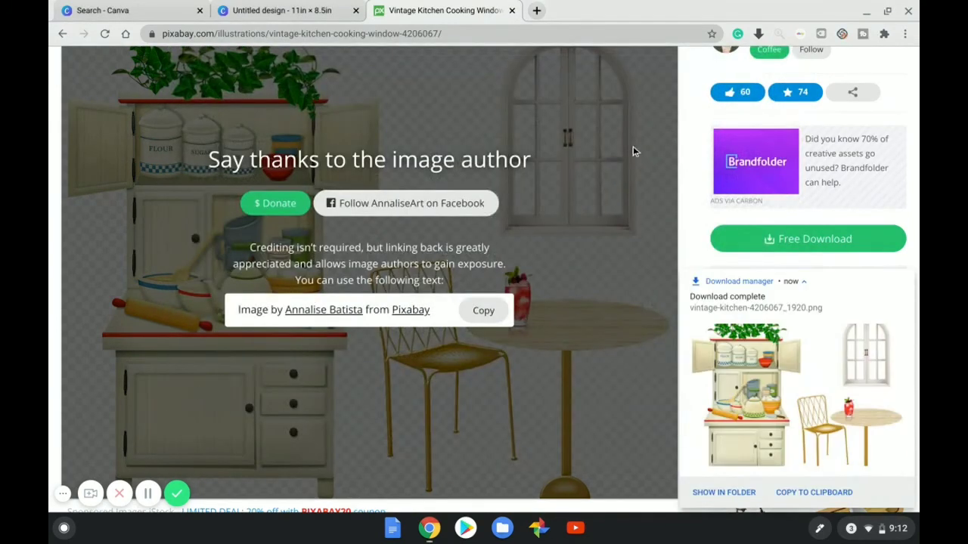
left_click(65, 34)
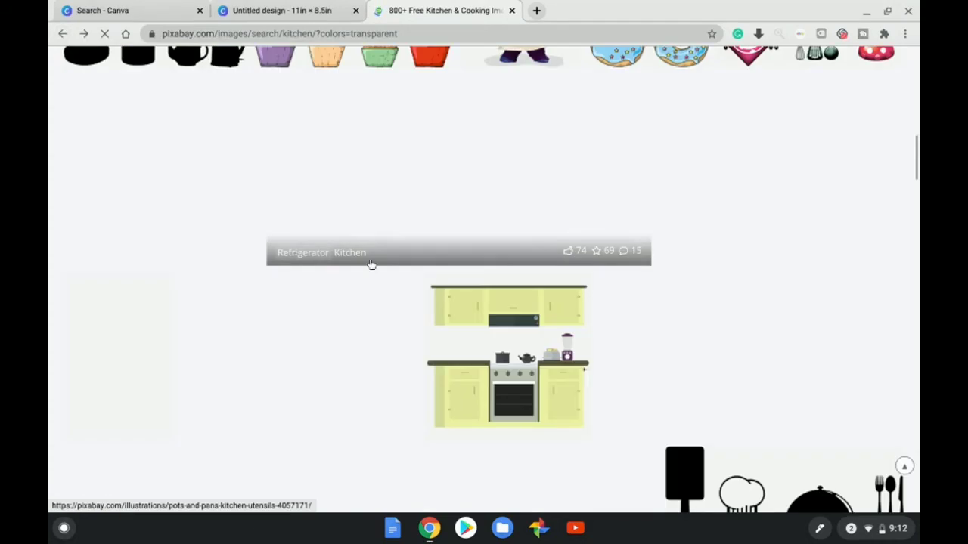
scroll(508, 366, "down", 2)
scroll(508, 366, "down", 5)
scroll(575, 194, "down", 4)
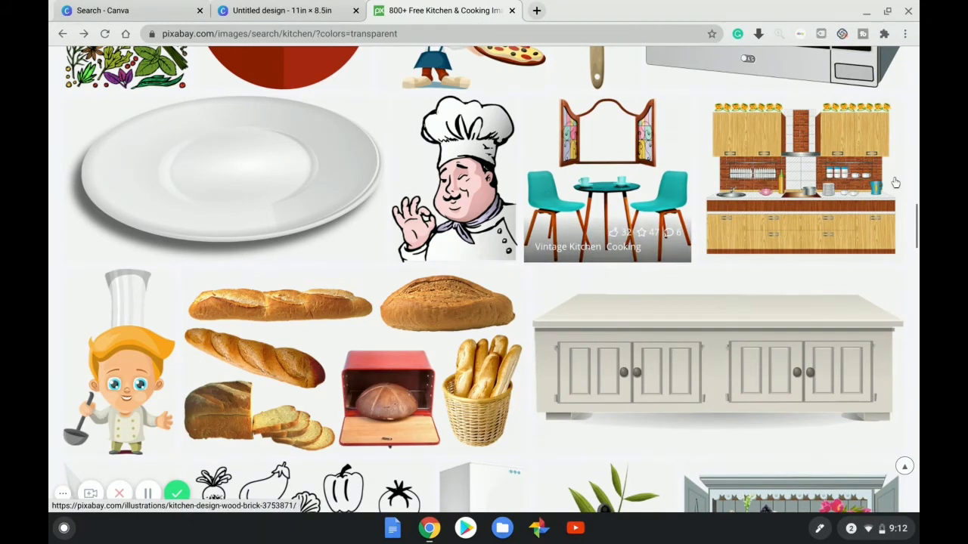
scroll(605, 190, "down", 3)
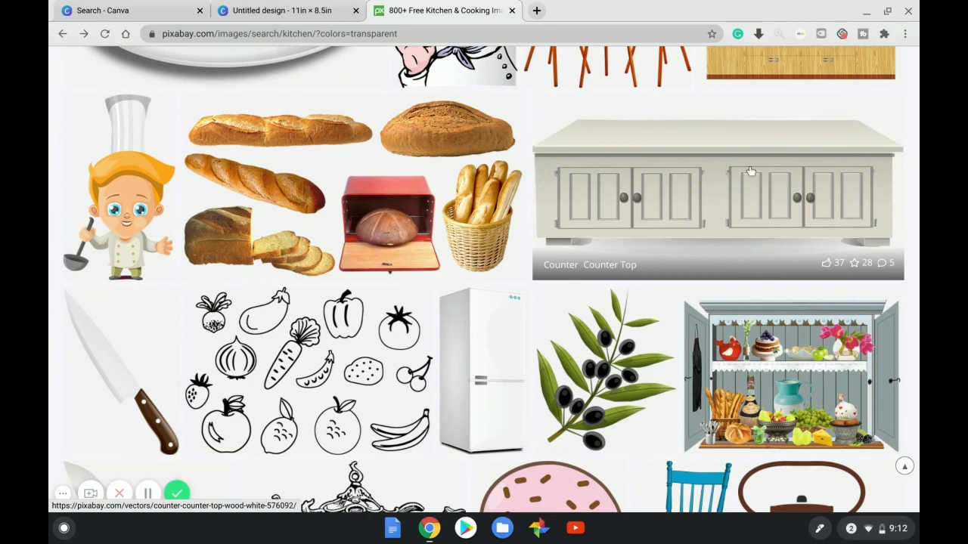
scroll(747, 157, "down", 10)
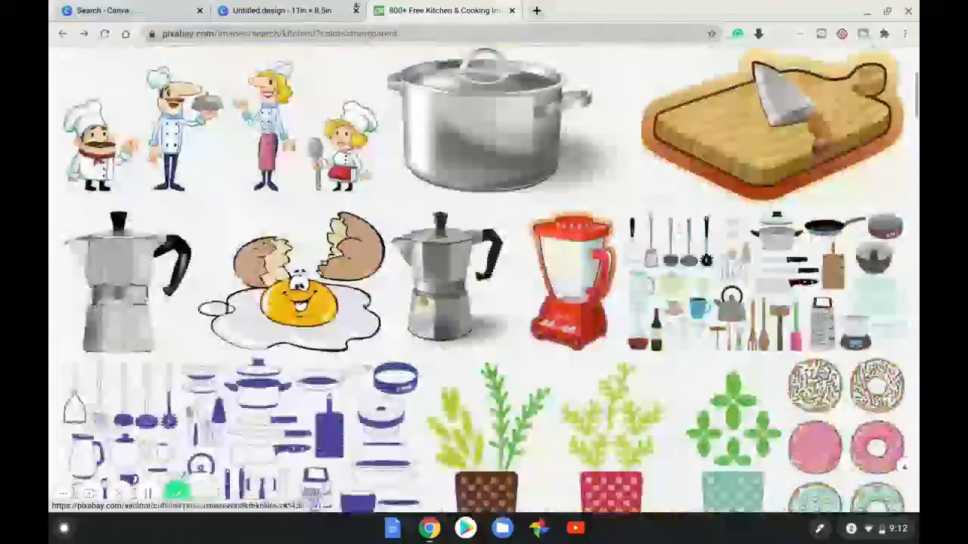
Step: Back in Canva, search the Pixabay app for 'kitchen' images
left_click(286, 10)
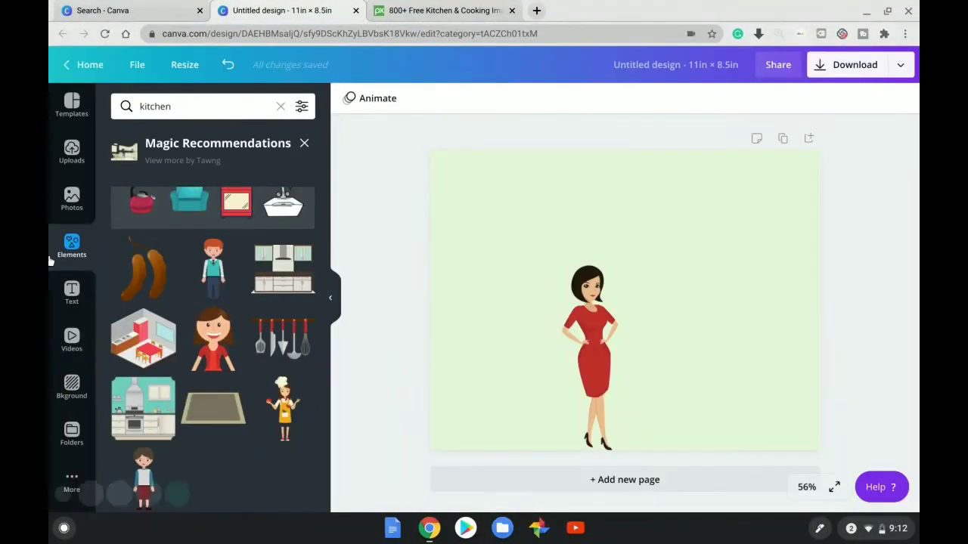
left_click(73, 480)
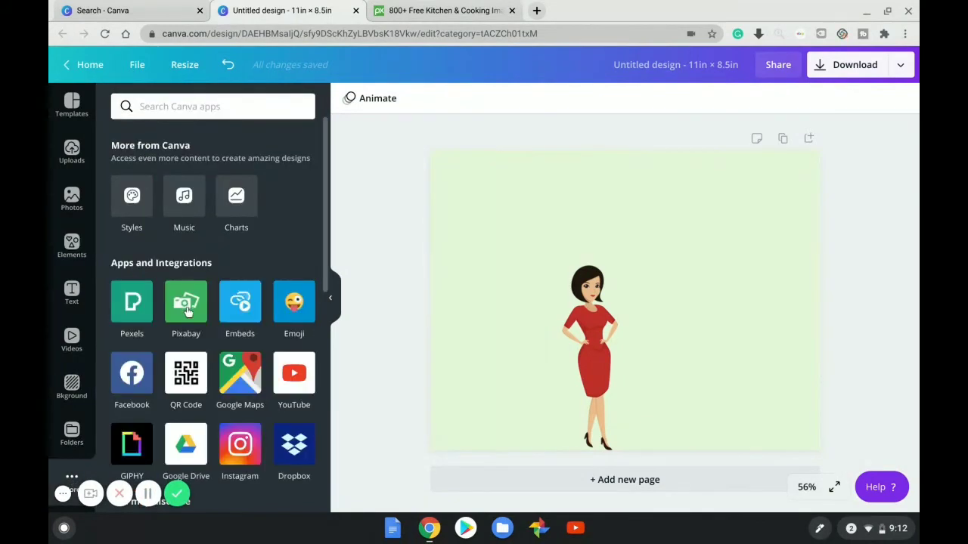
left_click(187, 306)
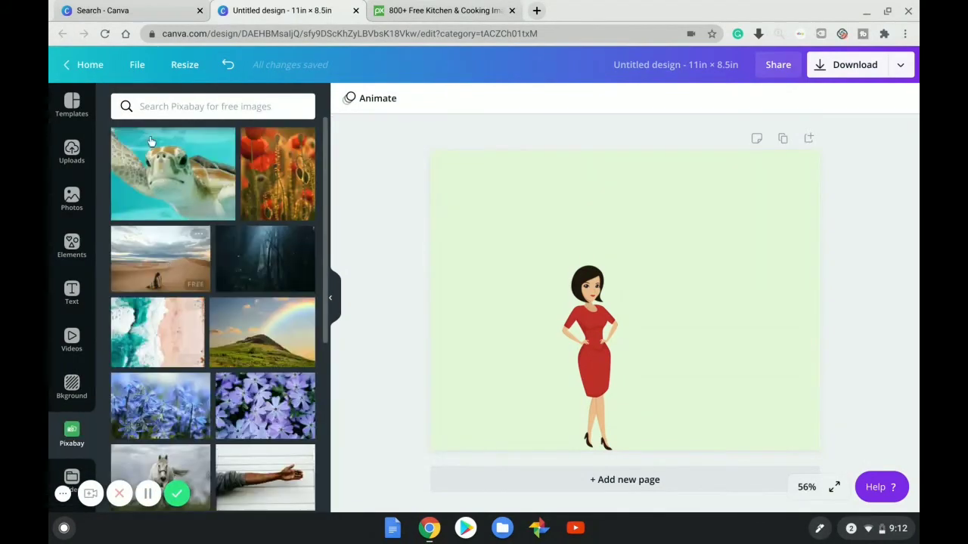
left_click(148, 113)
type("ki")
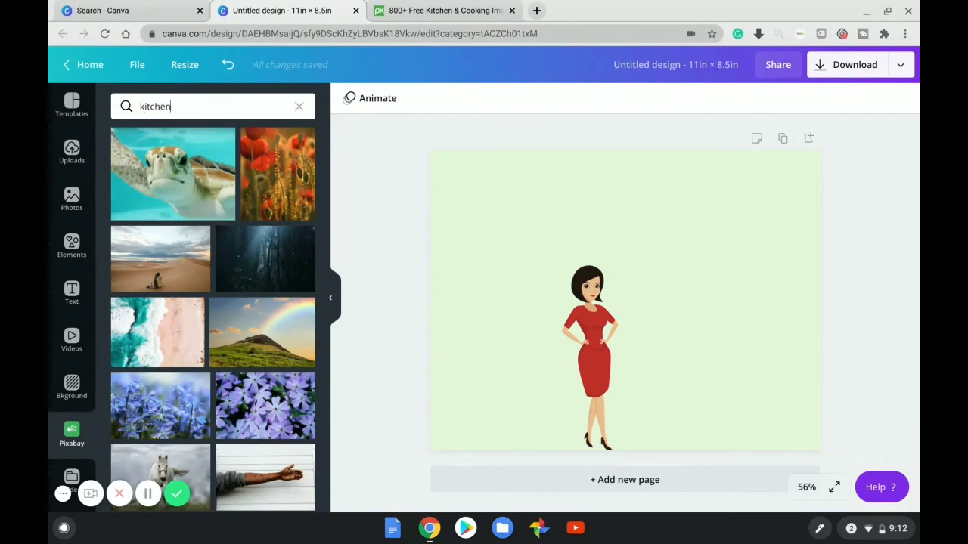
type("tchen")
key("Return")
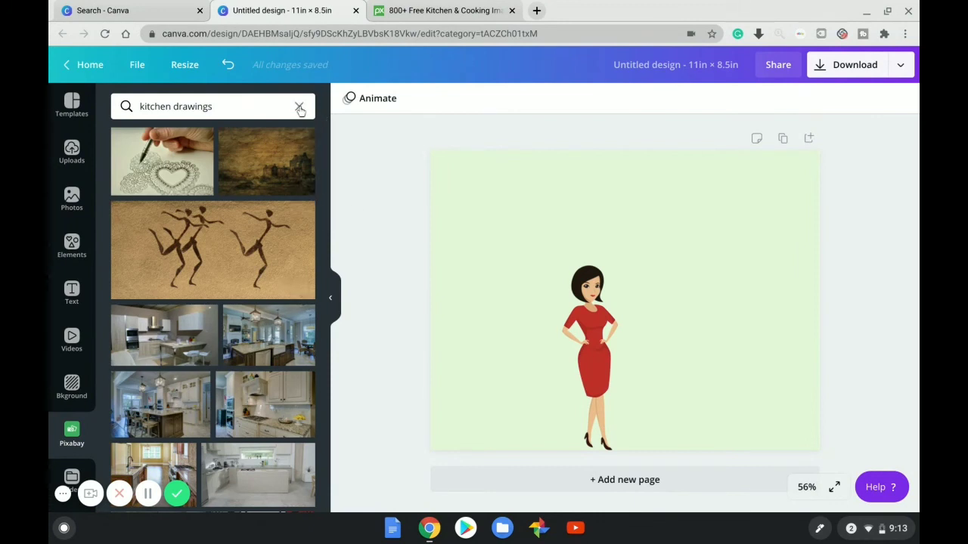
Step: Clear the Pixabay kitchen search and show the Uploads library
left_click(300, 108)
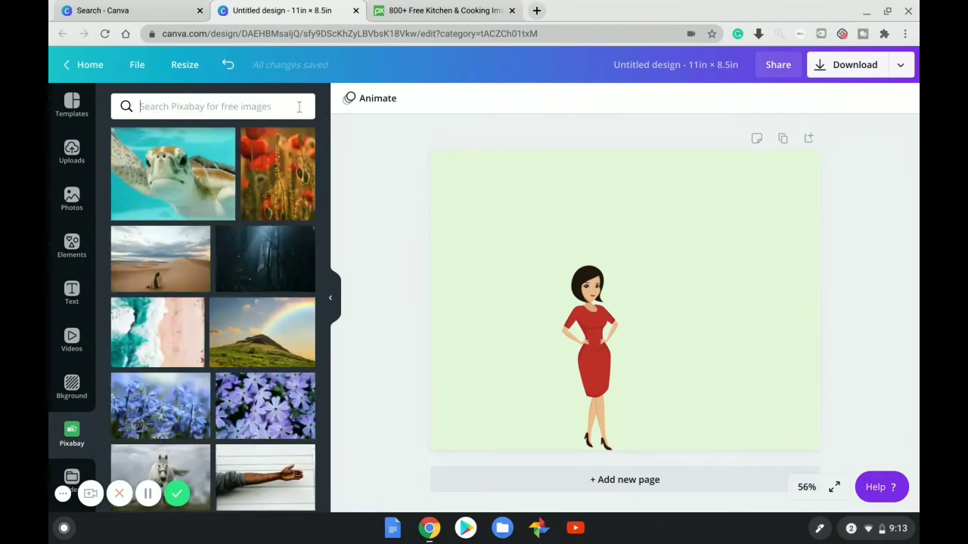
left_click(72, 242)
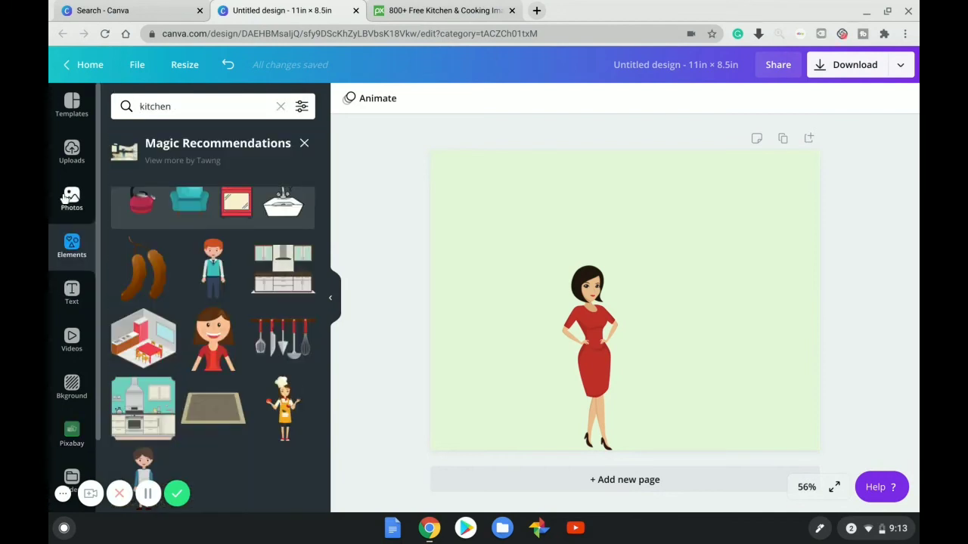
left_click(72, 149)
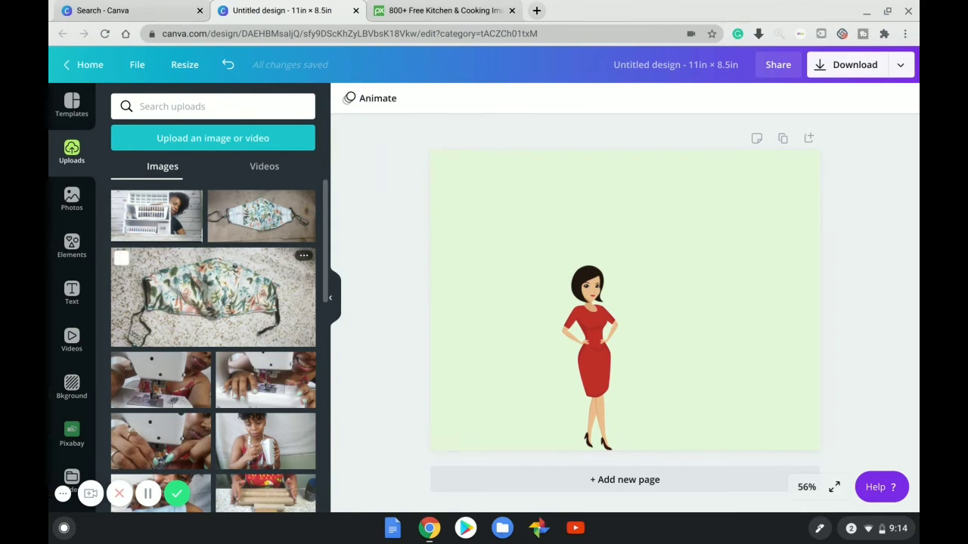
Step: Upload both kitchen illustrations from the device, then place, resize and delete a test copy
left_click(186, 144)
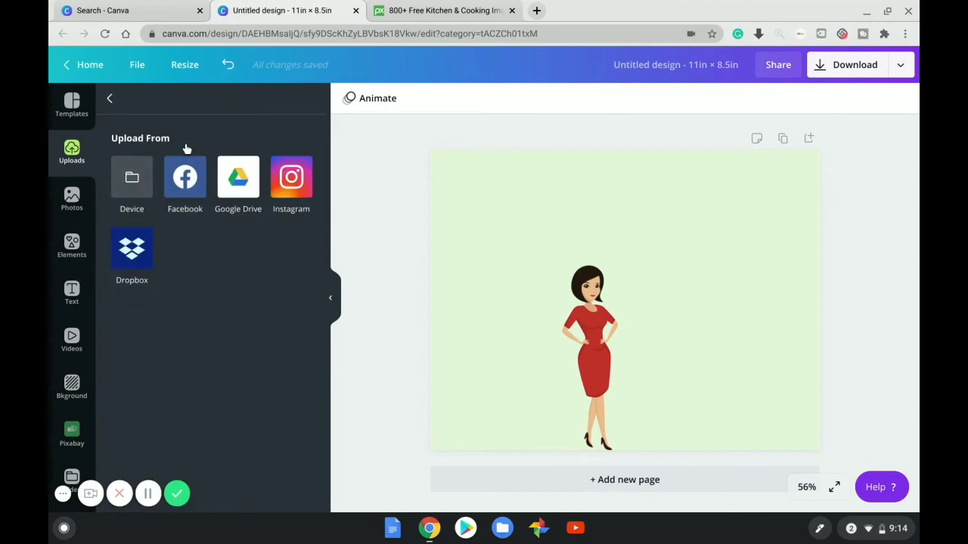
left_click(139, 182)
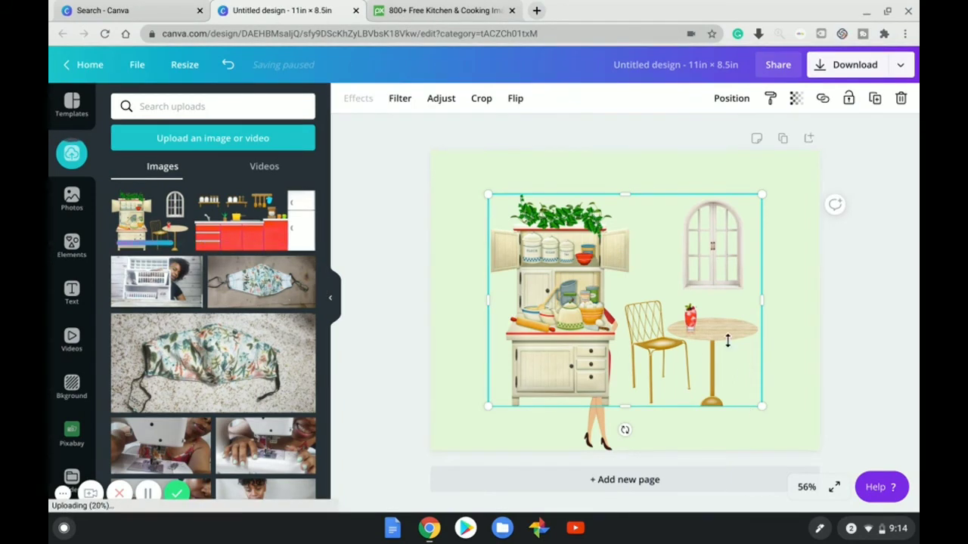
left_click_drag(735, 356, 743, 384)
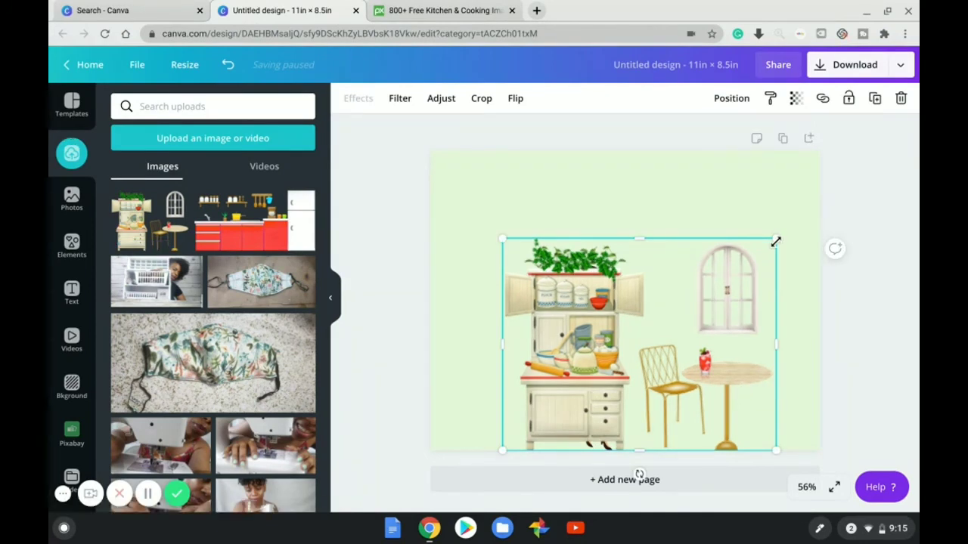
left_click_drag(776, 242, 794, 208)
left_click(794, 207)
left_click_drag(518, 218, 481, 196)
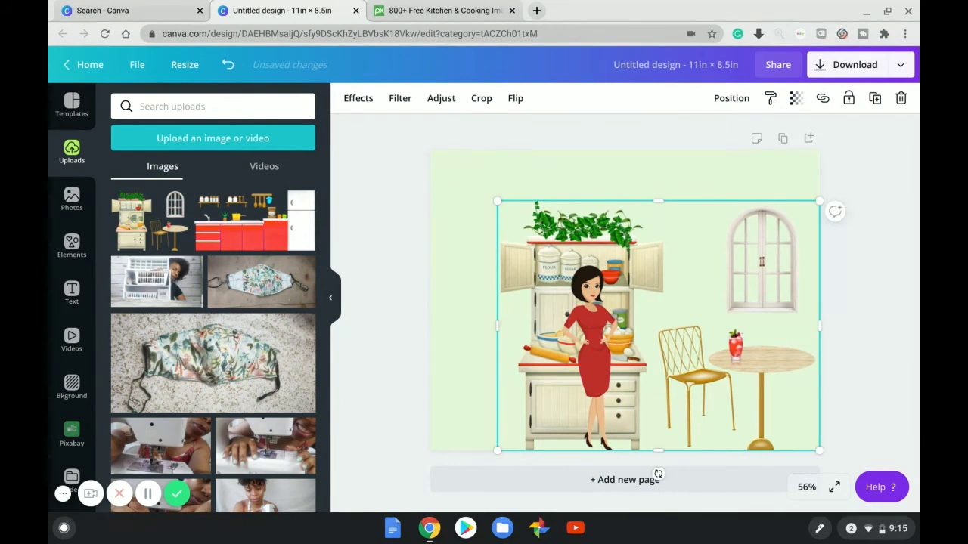
key("Delete")
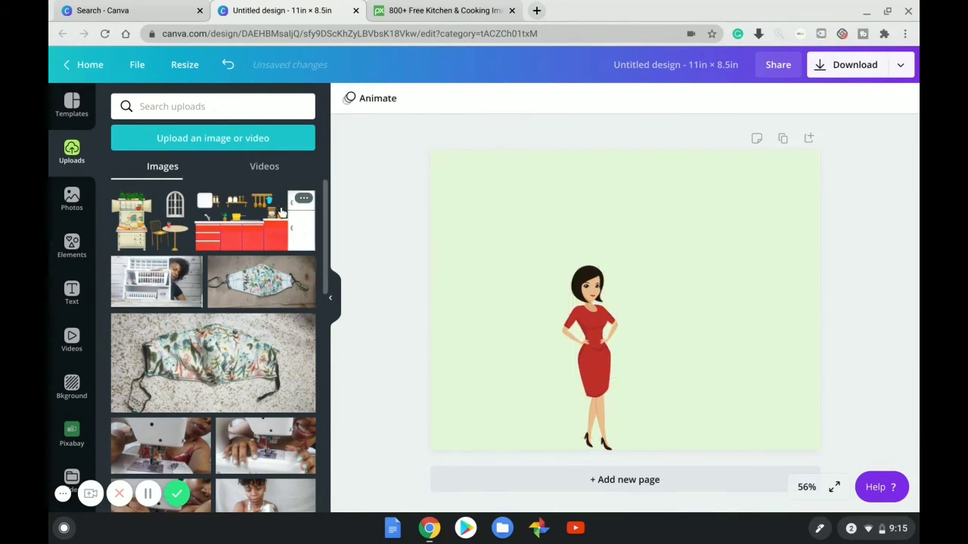
Step: Add the red kitchen upload at the page bottom, enlarged to 11 by 5.5
left_click(257, 227)
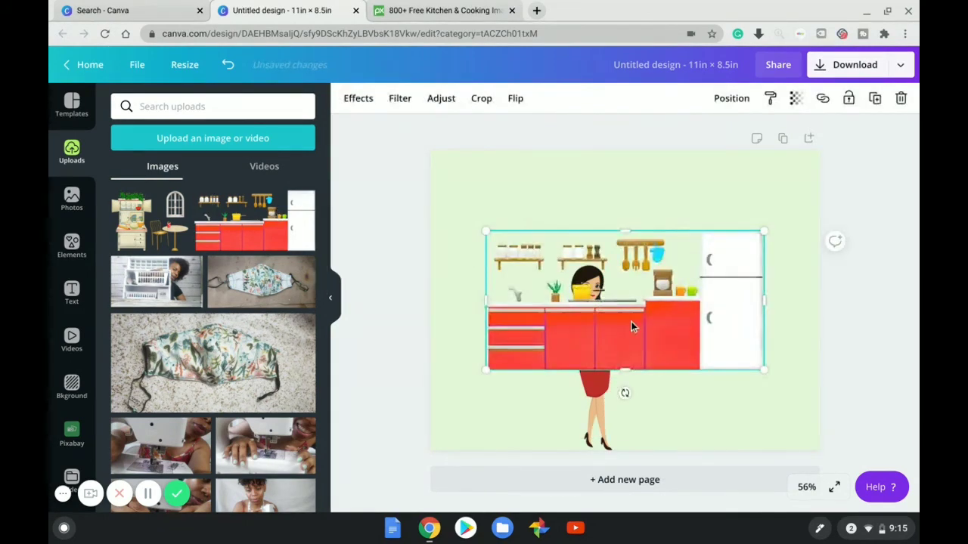
left_click_drag(631, 322, 664, 402)
left_click_drag(520, 312, 448, 233)
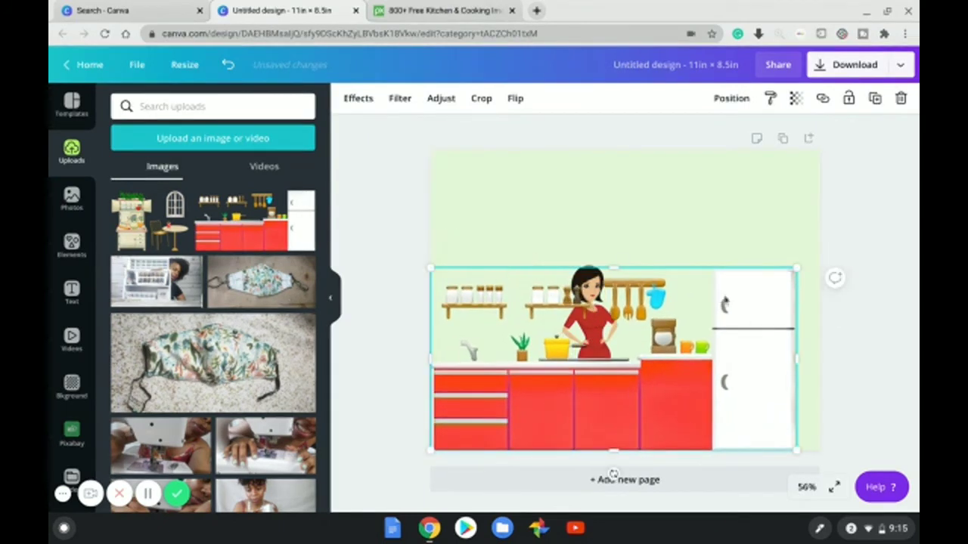
left_click_drag(795, 270, 838, 214)
left_click_drag(714, 242, 676, 240)
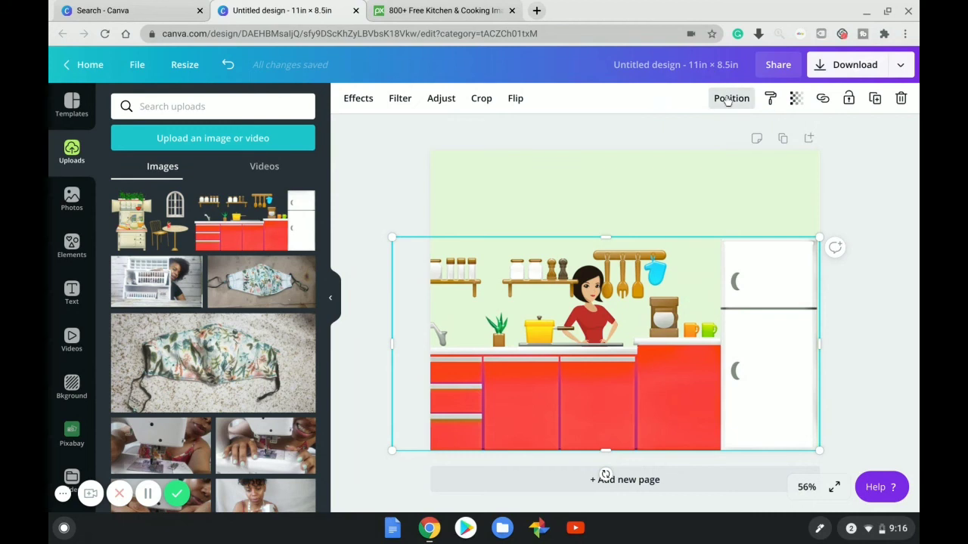
Step: Send the kitchen behind the woman, move her before the fridge, and slightly enlarge the kitchen
left_click(727, 98)
left_click(697, 138)
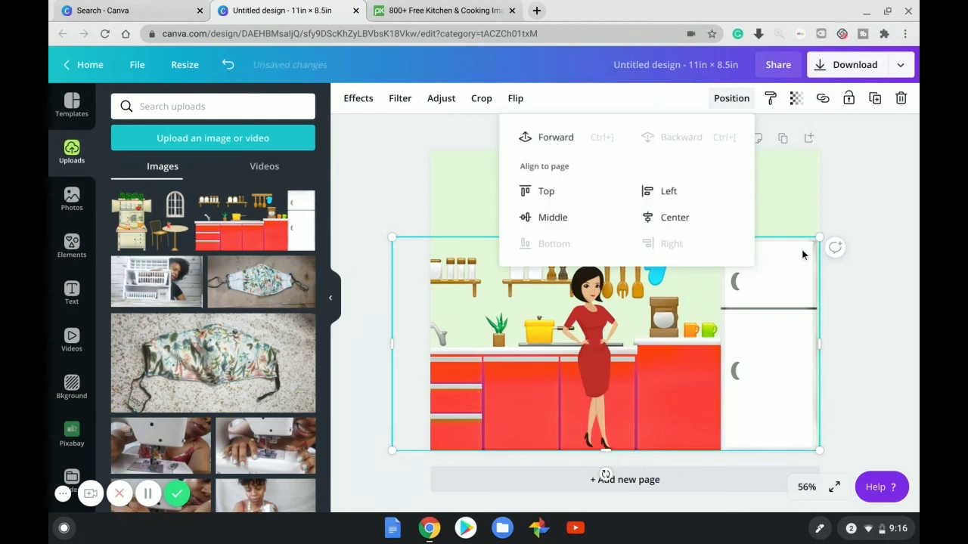
left_click(862, 301)
left_click(591, 342)
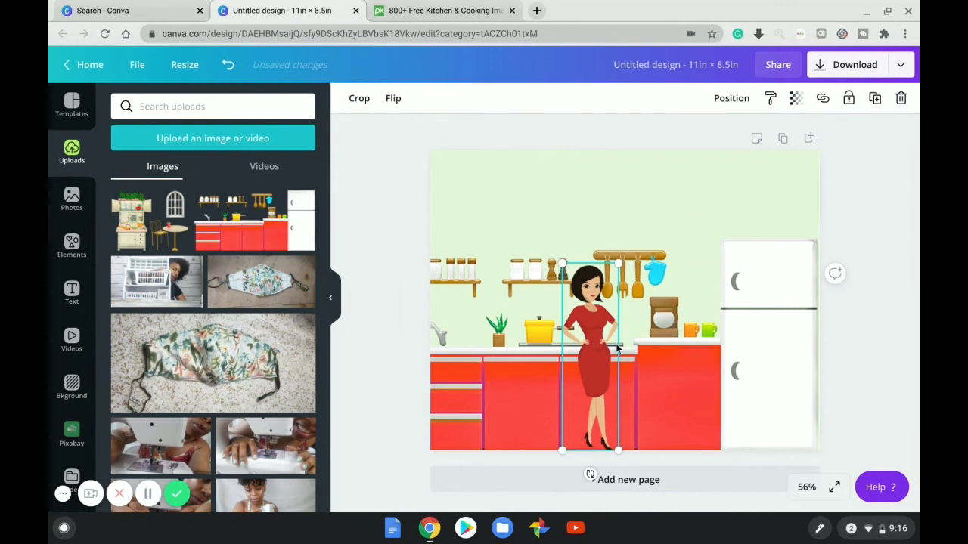
left_click_drag(598, 344, 731, 339)
left_click(643, 268)
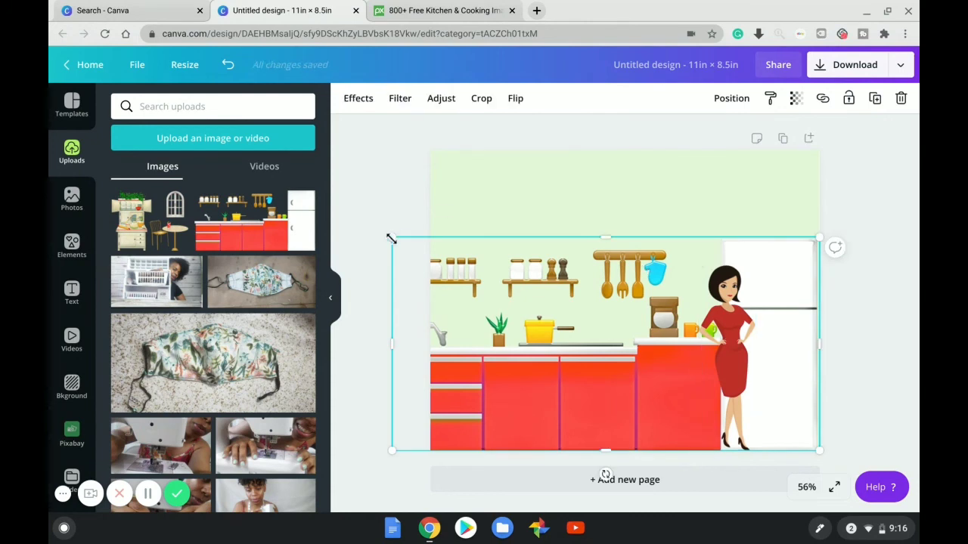
left_click_drag(391, 239, 385, 234)
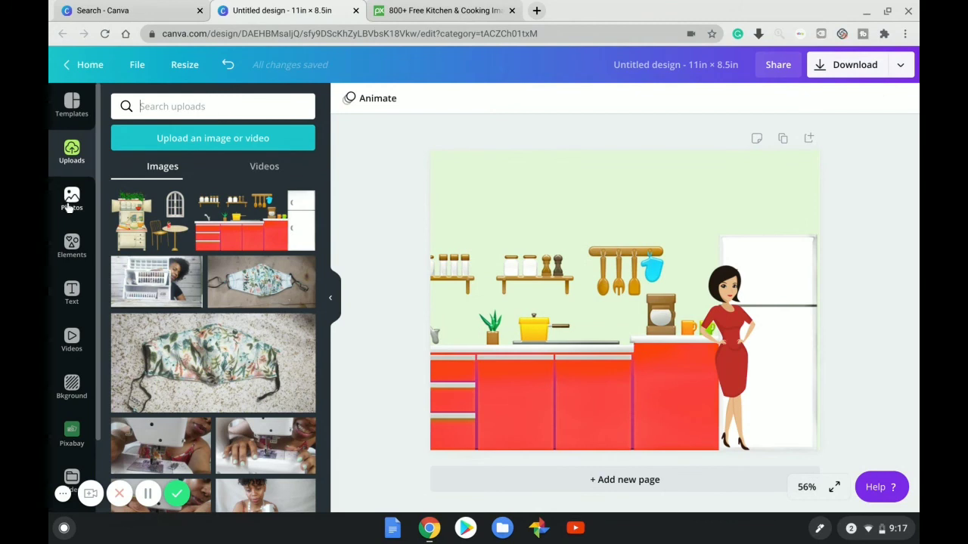
Step: Replace the Elements search with 'man'
left_click(72, 246)
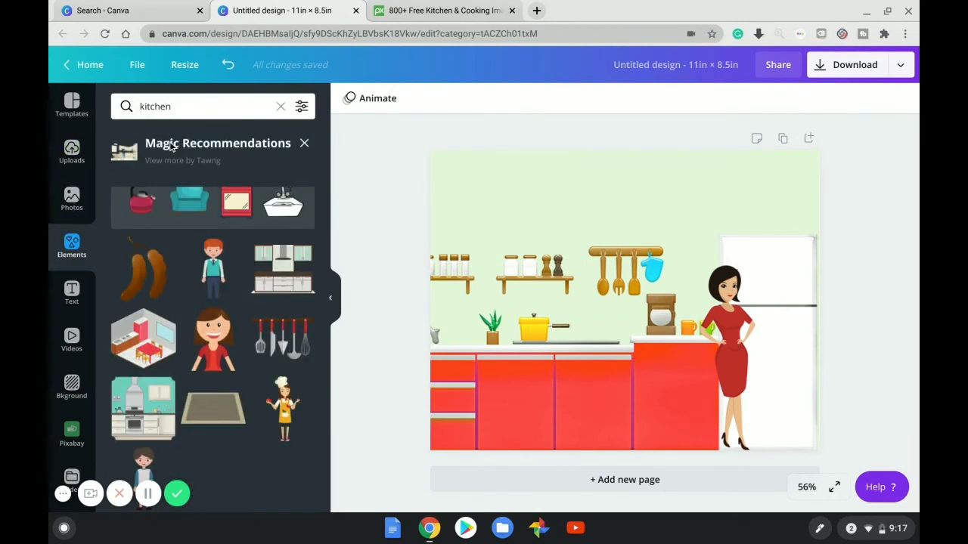
left_click(186, 114)
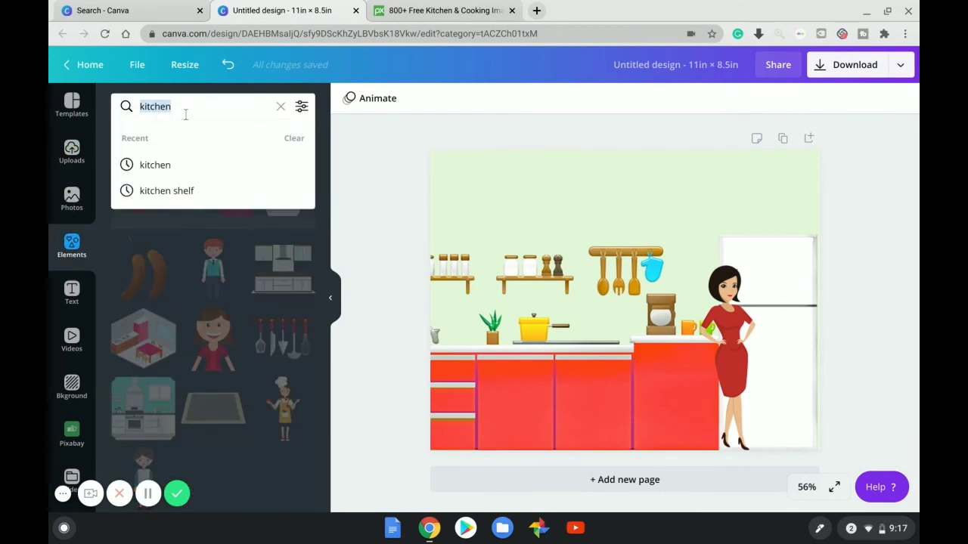
type("man")
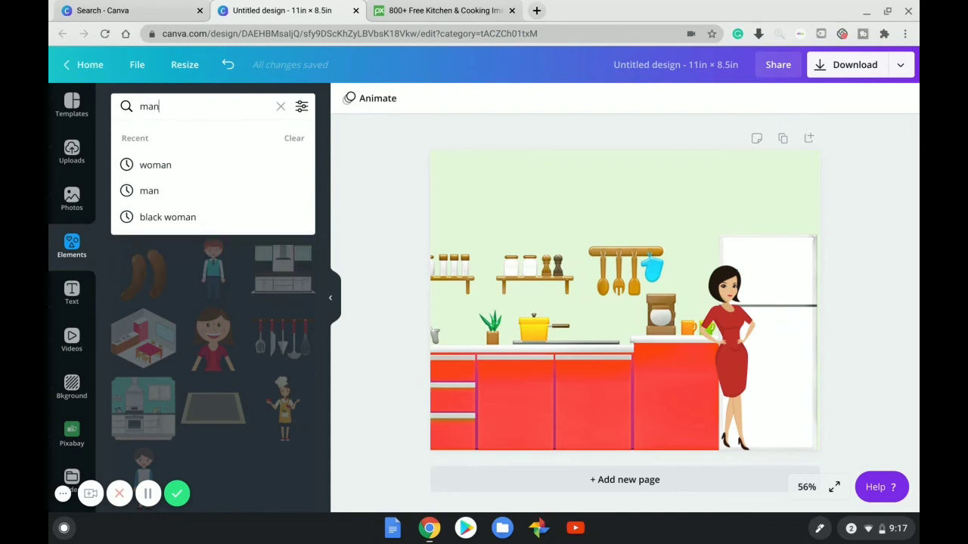
key("Return")
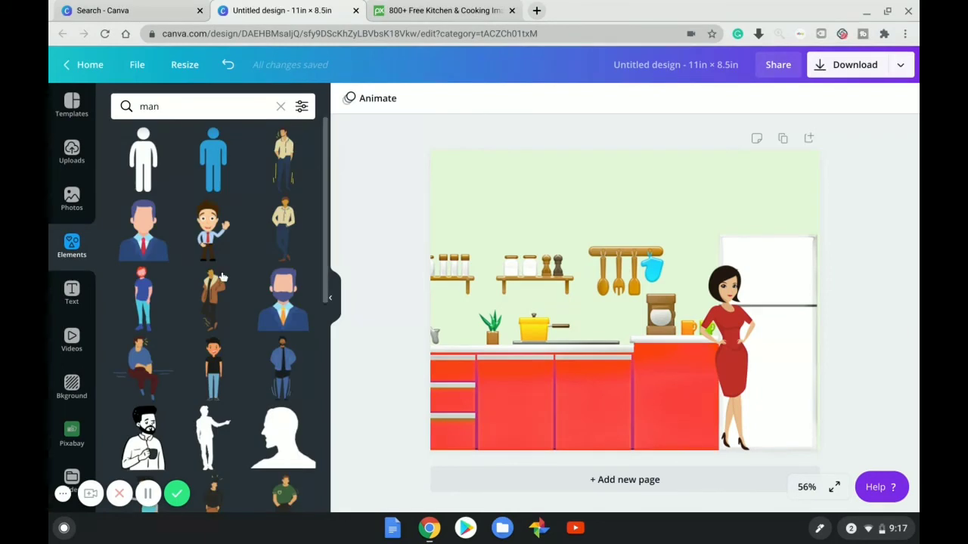
Step: Browse the 'man' results for the brown-jacket man illustration
scroll(254, 263, "down", 3)
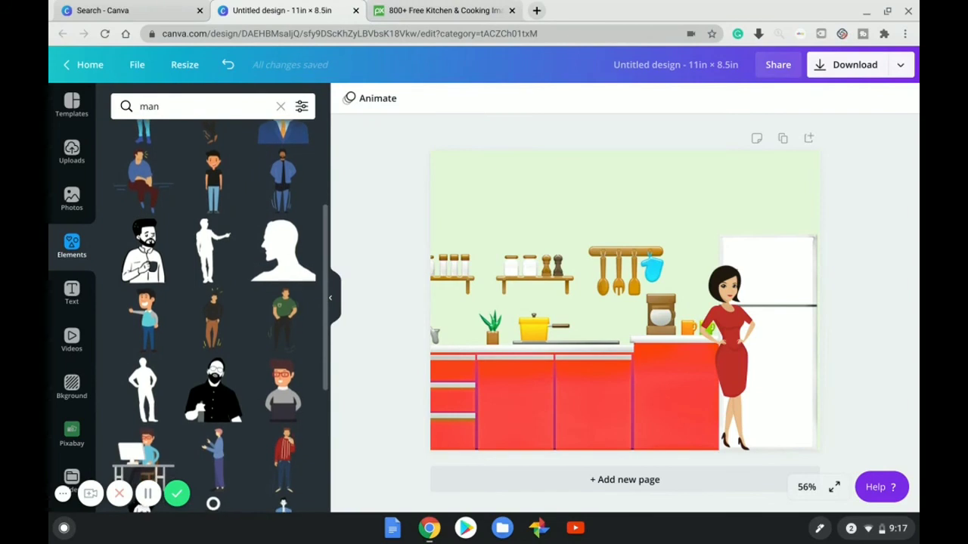
scroll(254, 269, "down", 1)
scroll(284, 227, "down", 3)
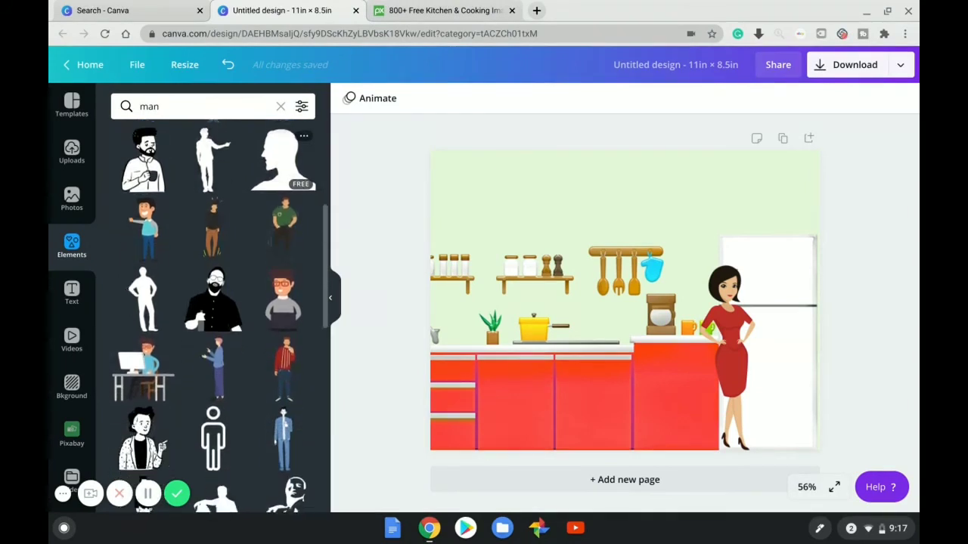
scroll(283, 227, "down", 5)
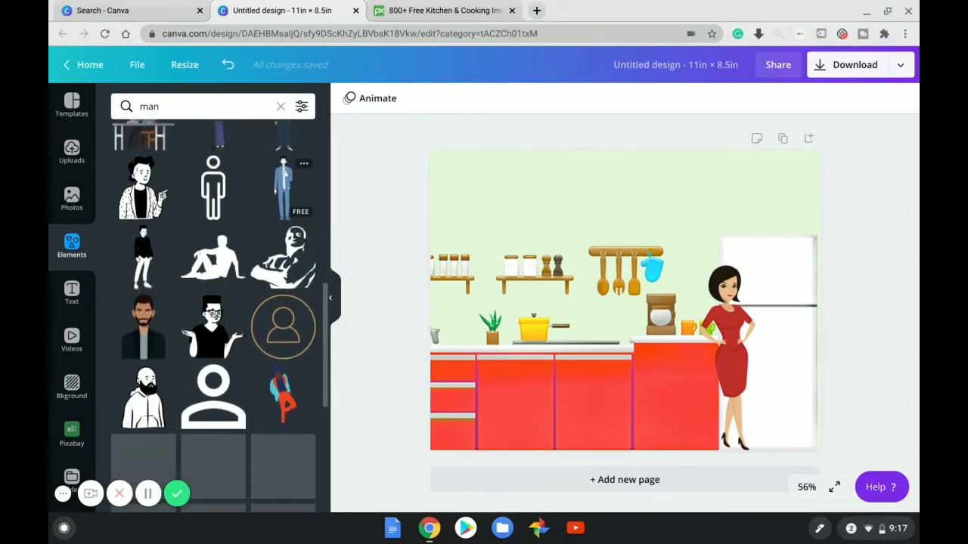
scroll(283, 227, "down", 2)
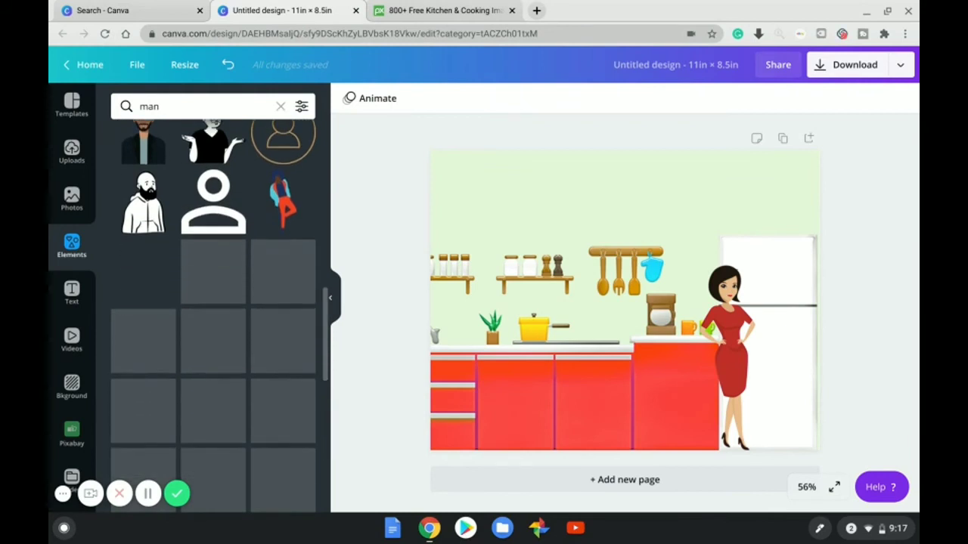
scroll(283, 227, "down", 1)
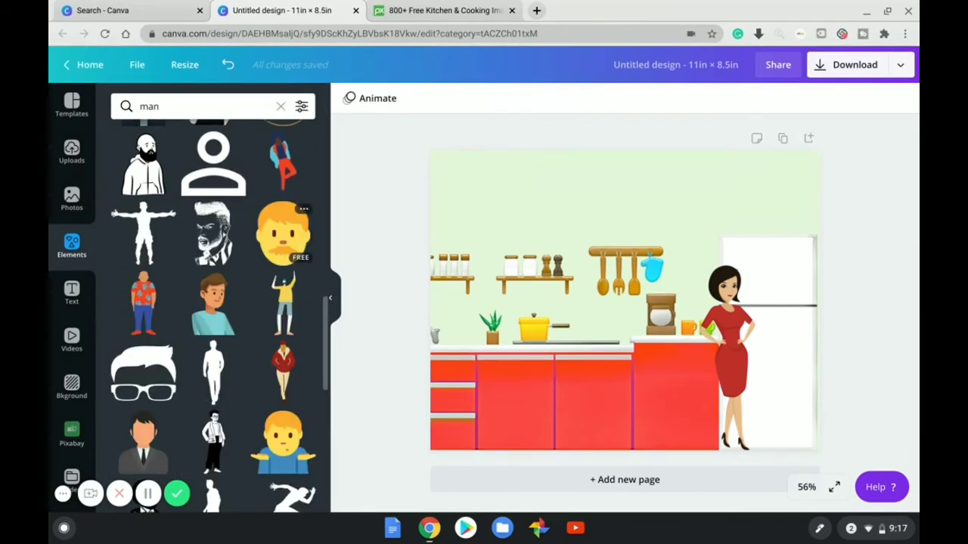
scroll(284, 227, "down", 2)
scroll(283, 220, "down", 3)
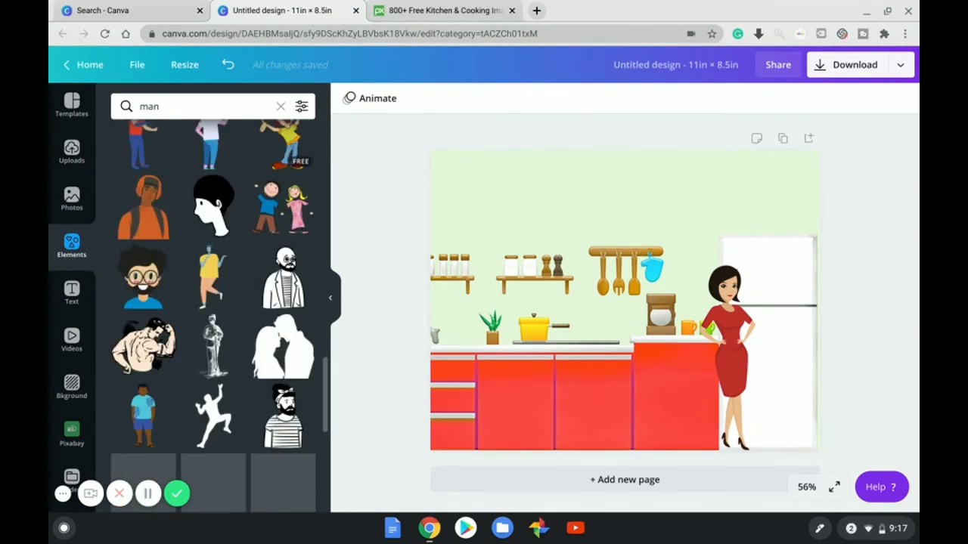
scroll(284, 211, "down", 1)
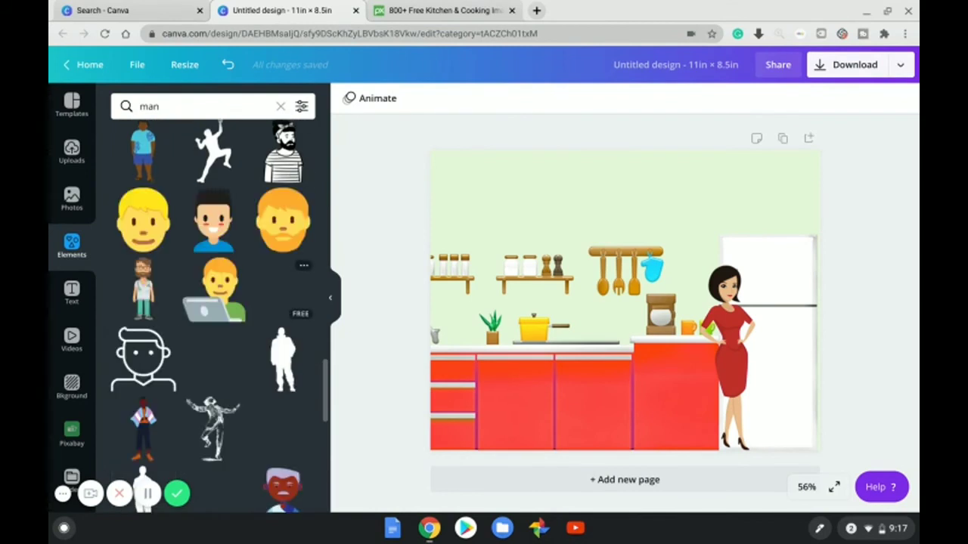
scroll(284, 265, "down", 2)
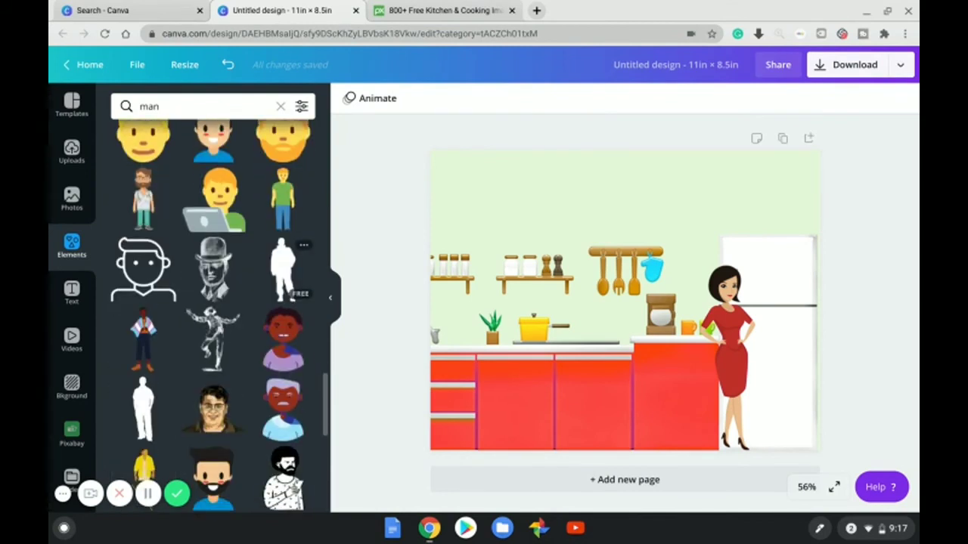
scroll(284, 268, "down", 2)
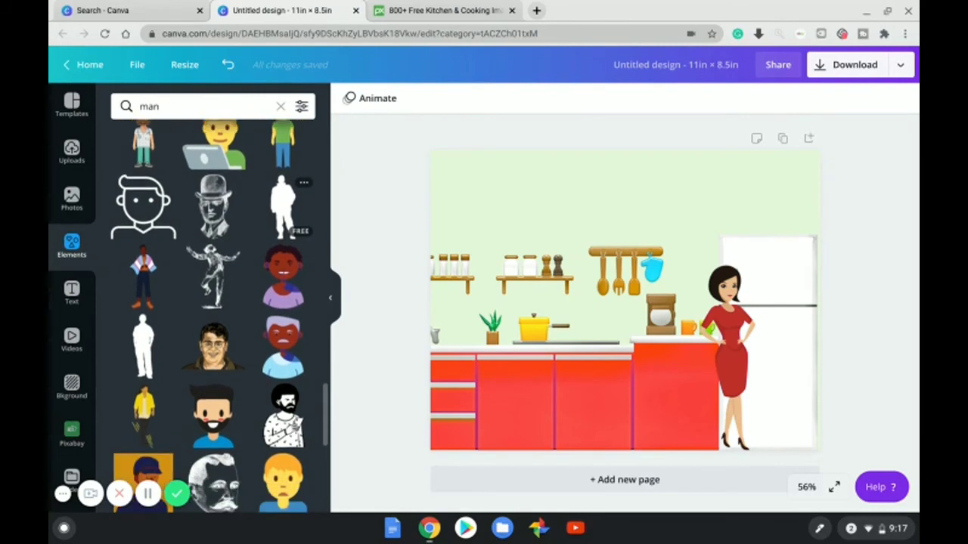
scroll(284, 212, "down", 5)
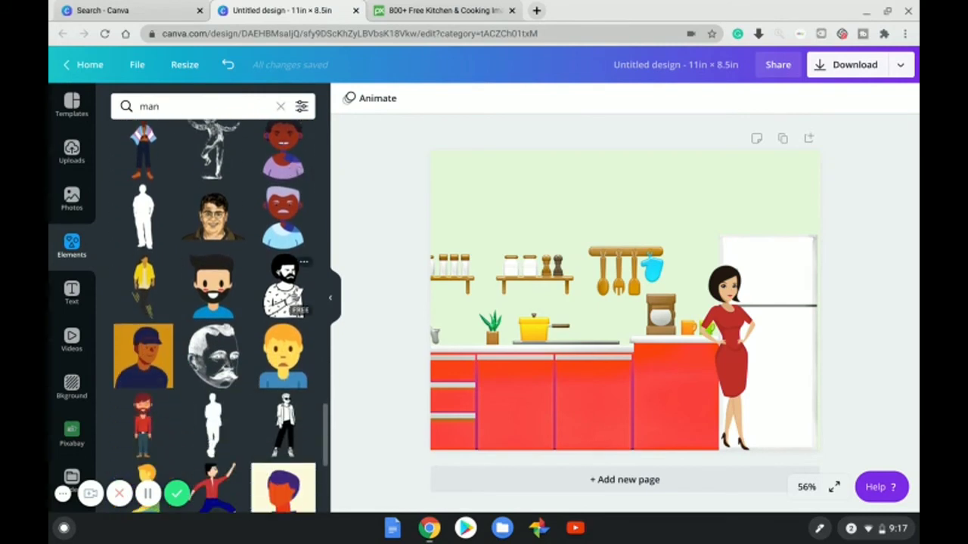
scroll(284, 219, "down", 8)
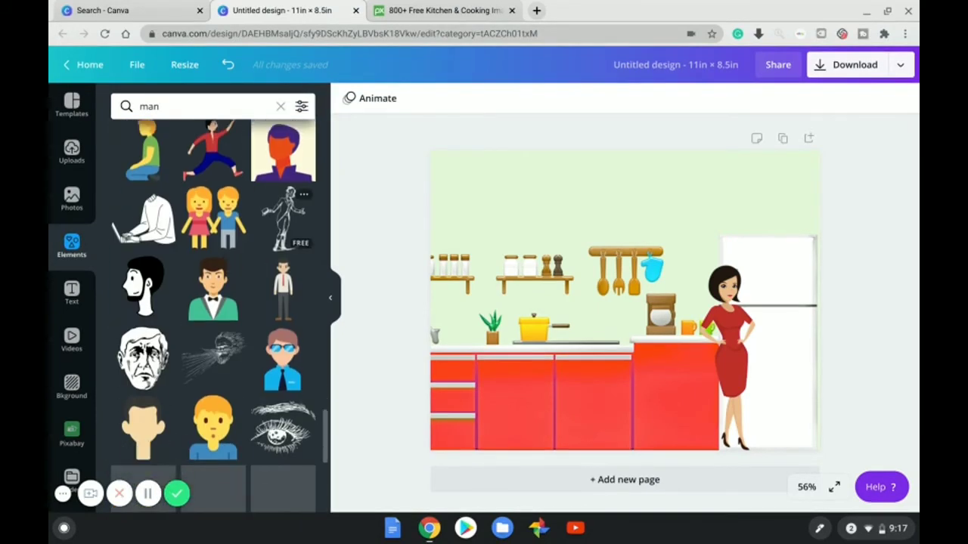
scroll(283, 248, "down", 4)
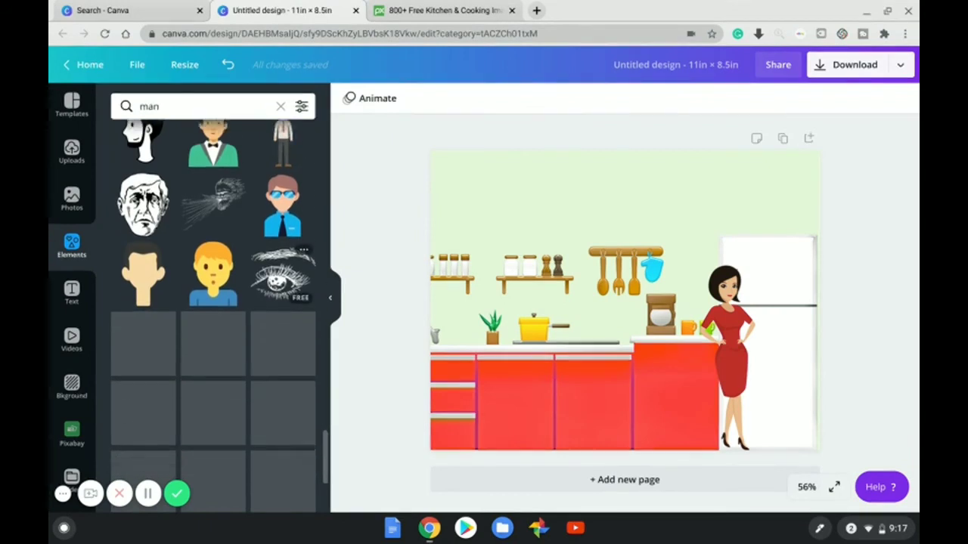
scroll(274, 237, "down", 4)
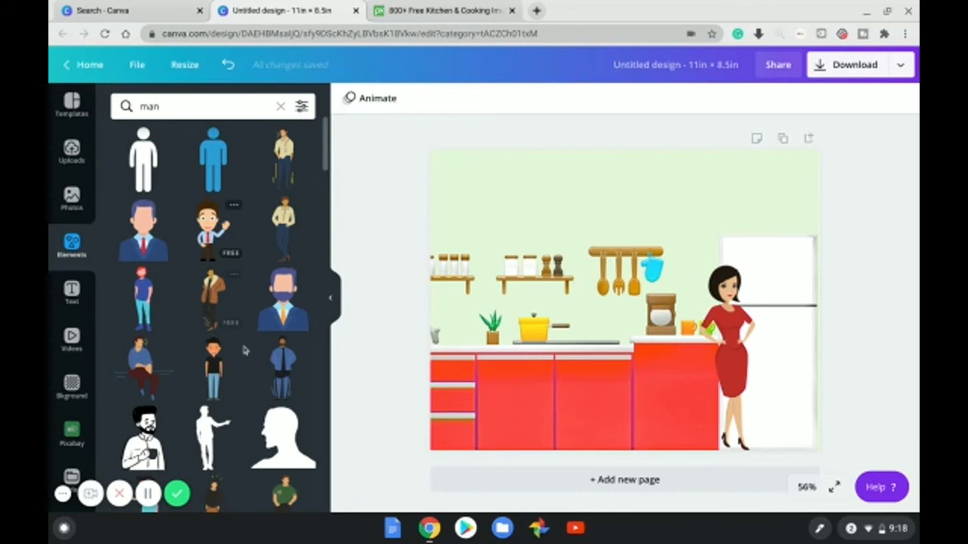
Step: Add the brown-jacket man in front of the red counter and enlarge him
left_click(213, 299)
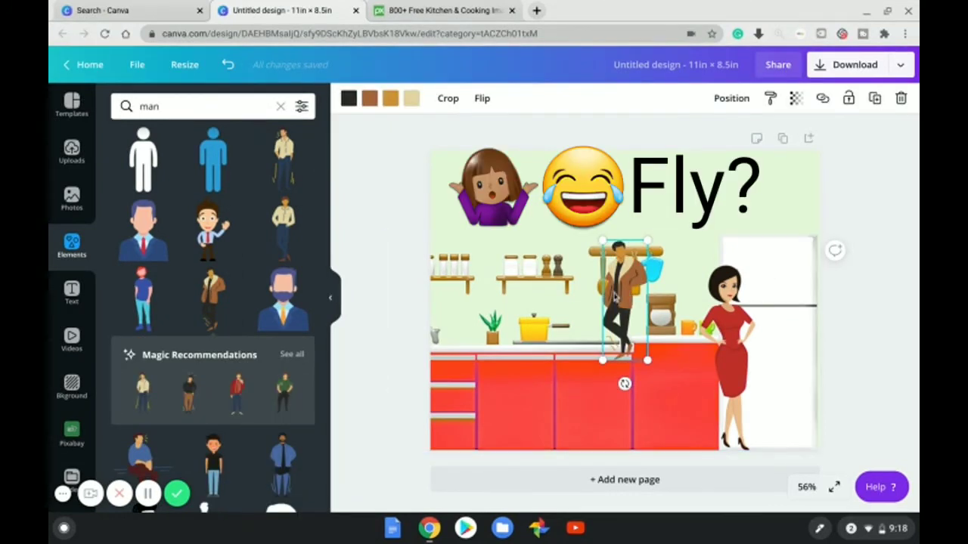
right_click(615, 297)
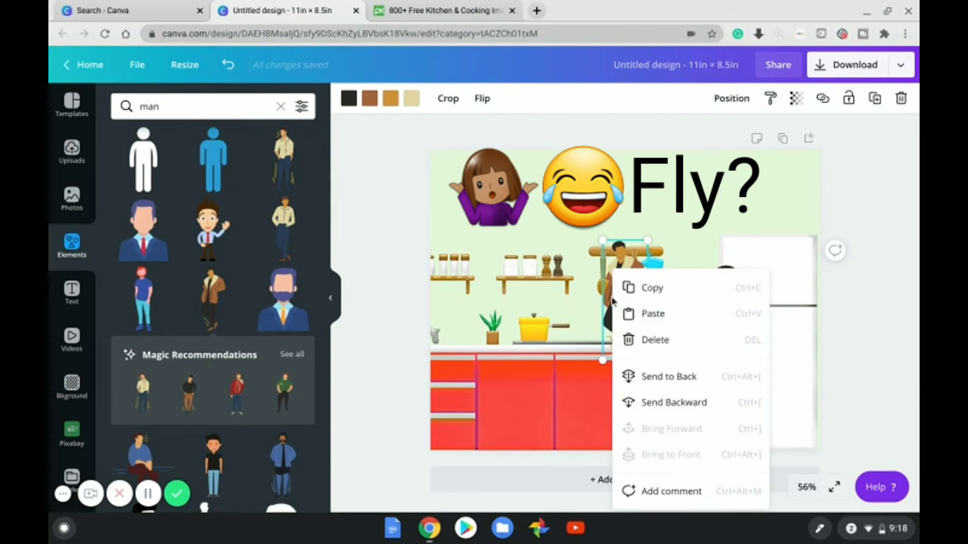
left_click(547, 214)
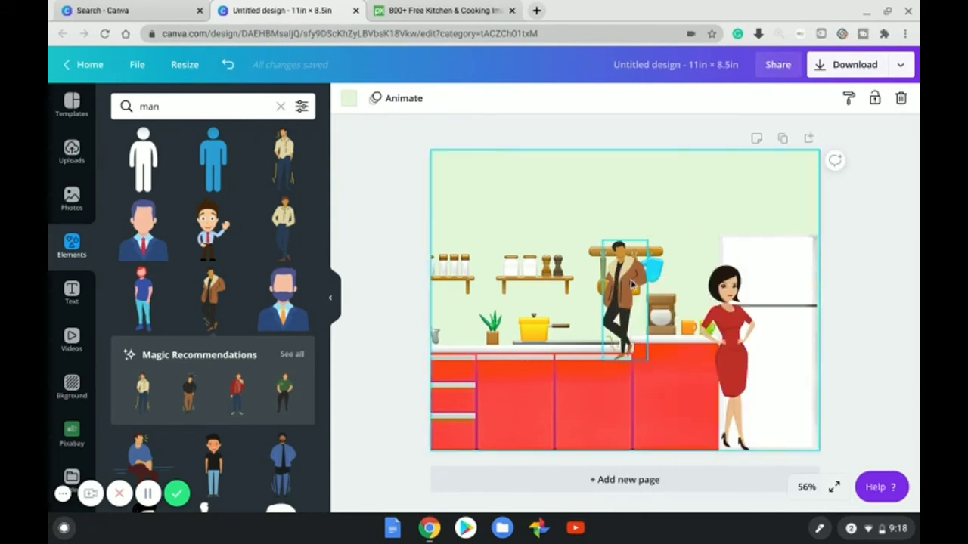
left_click(636, 306)
left_click_drag(636, 306, 621, 367)
left_click_drag(637, 330, 702, 244)
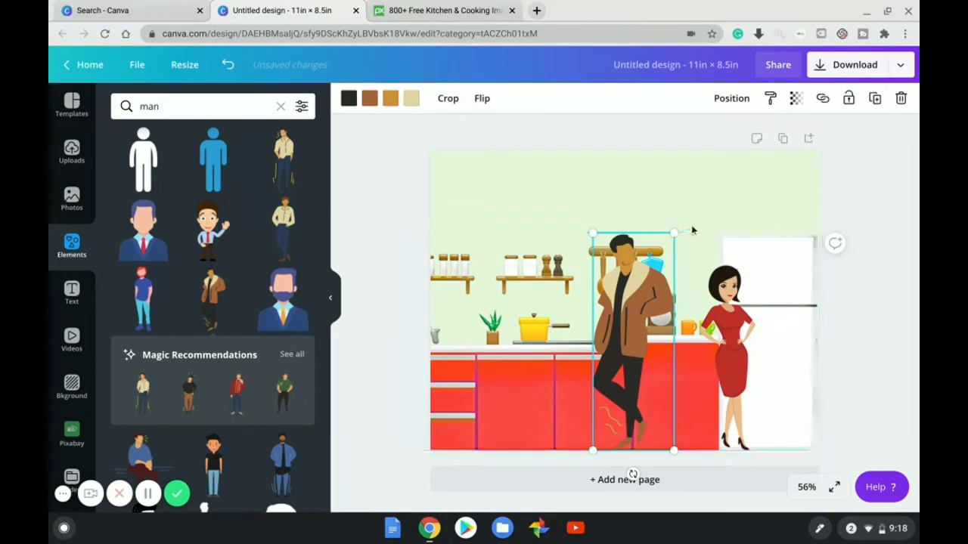
left_click(673, 201)
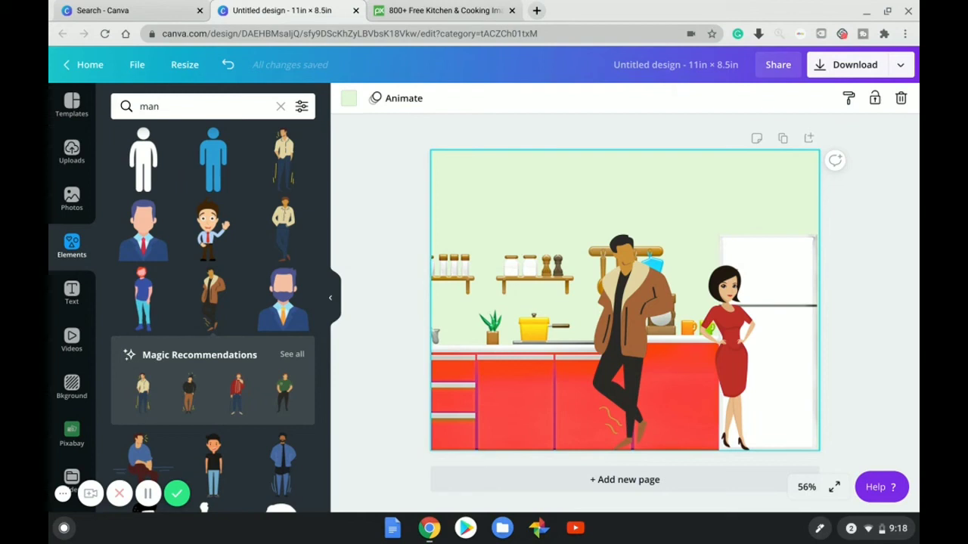
Step: Move the red-dress woman beside the man and delete the kitchen background image
left_click_drag(726, 325, 564, 322)
left_click(892, 386)
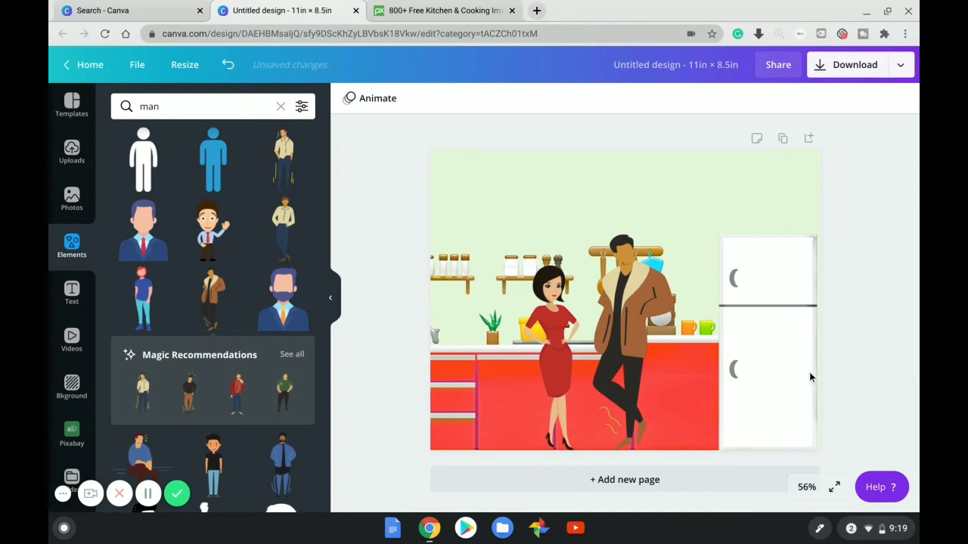
left_click(797, 347)
key("Delete")
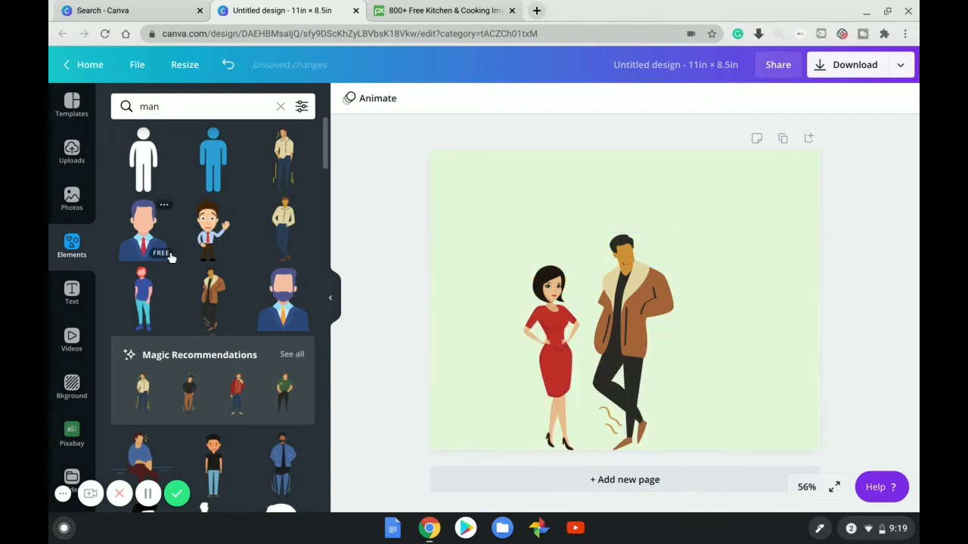
left_click(186, 106)
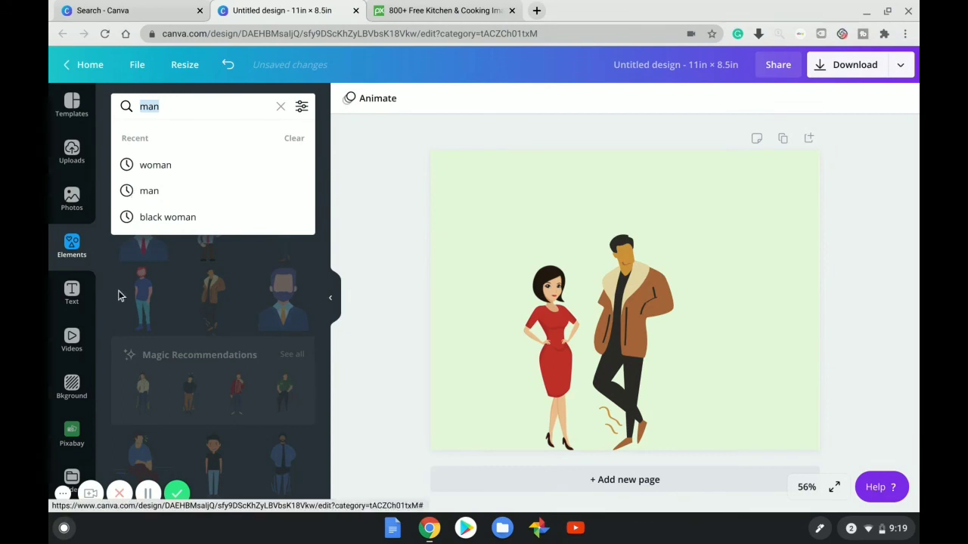
Step: Search Elements for 'living room' and add the first illustration to the page
left_click(281, 111)
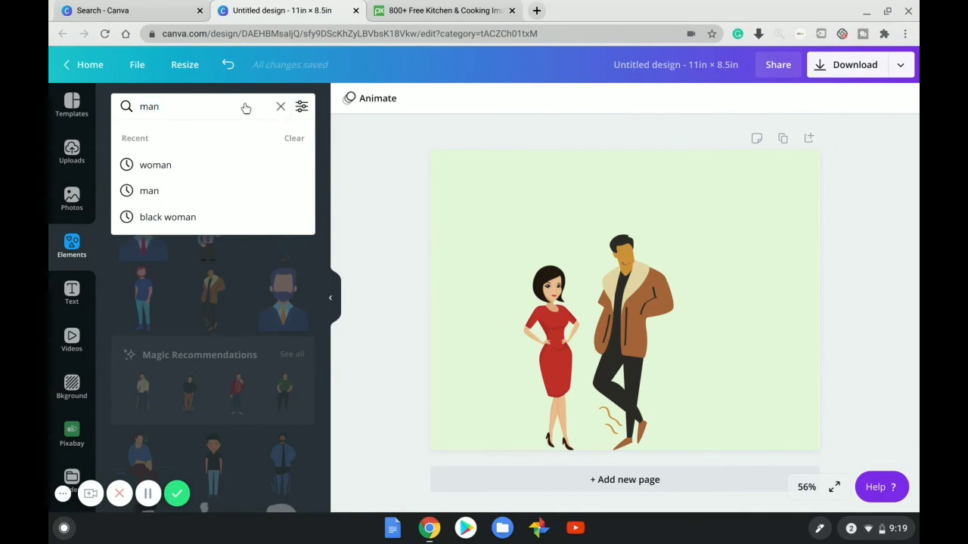
key("BackSpace")
key("BackSpace")
key("BackSpace")
type("living room")
key("Return")
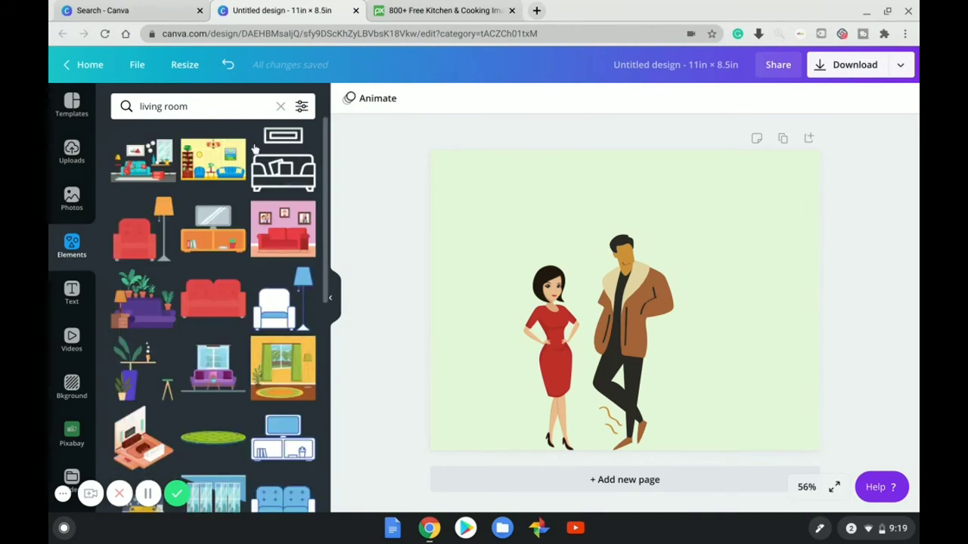
left_click(143, 159)
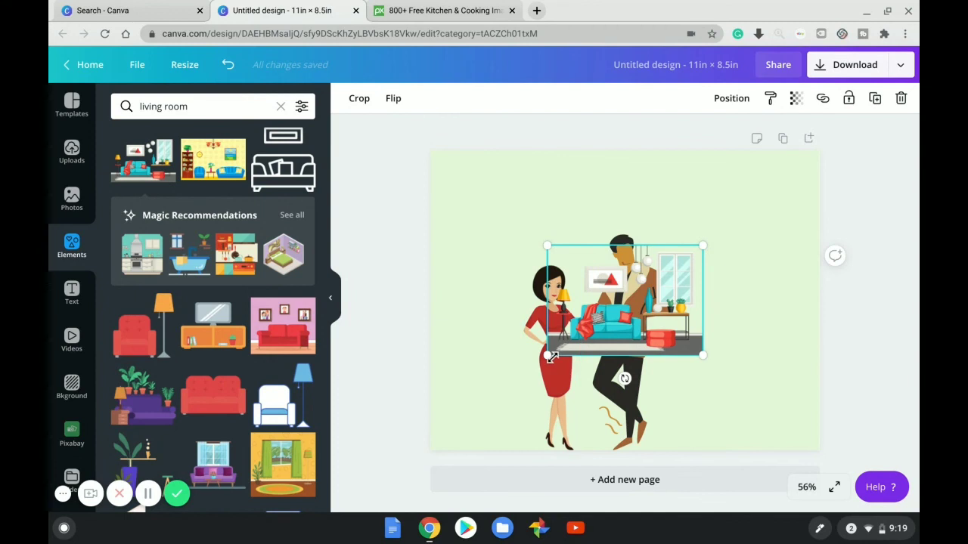
Step: Enlarge the living-room illustration to about 12.9 × 9.1 in, covering the whole page
left_click_drag(552, 357, 429, 438)
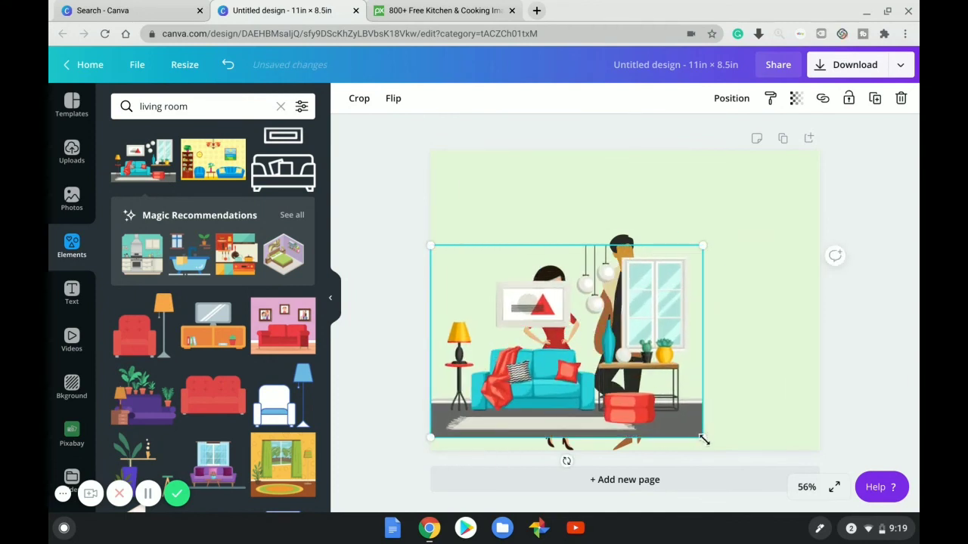
left_click_drag(706, 439, 748, 417)
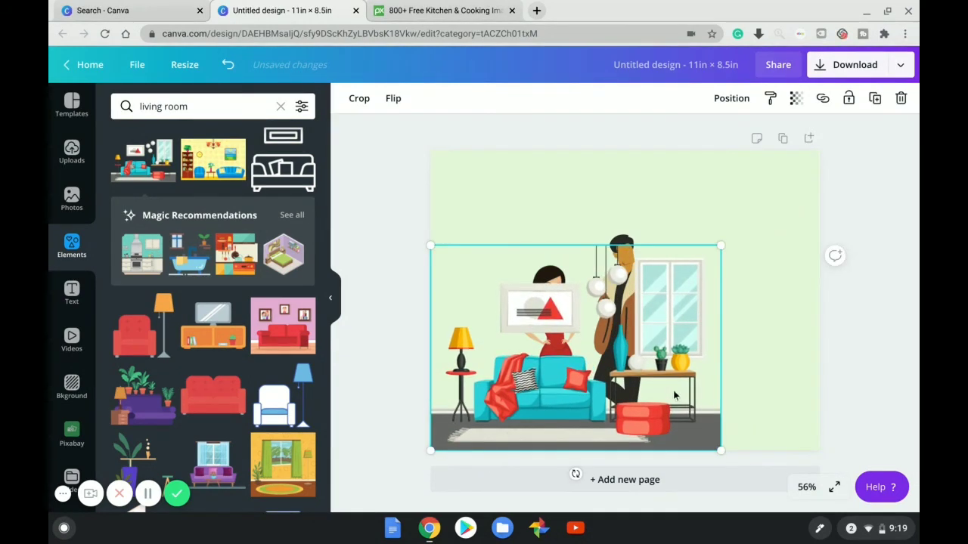
left_click_drag(675, 394, 675, 336)
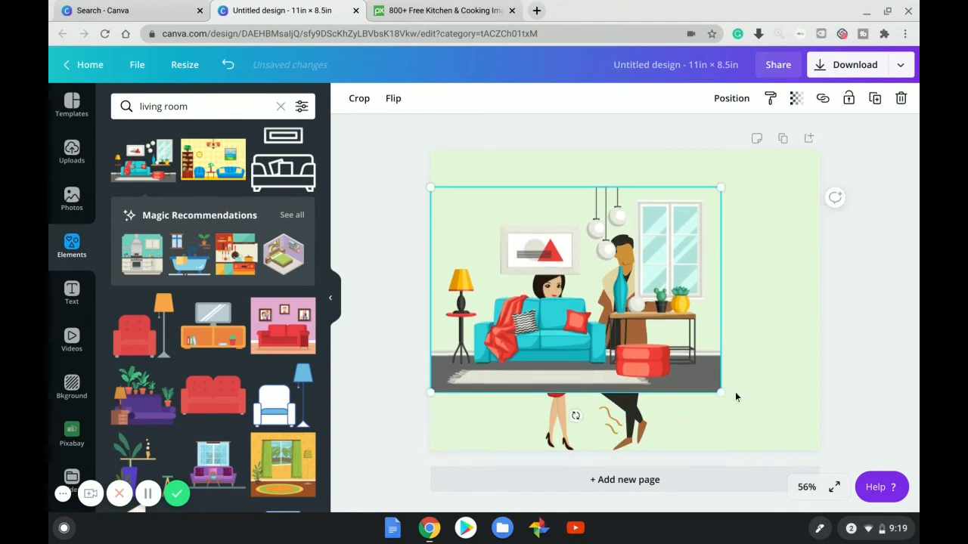
left_click_drag(722, 394, 810, 441)
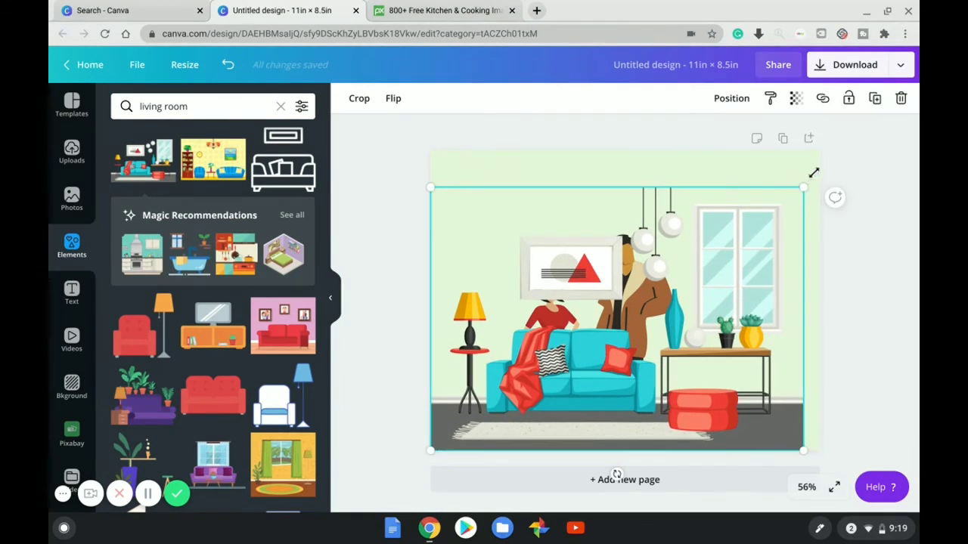
left_click_drag(814, 170, 819, 163)
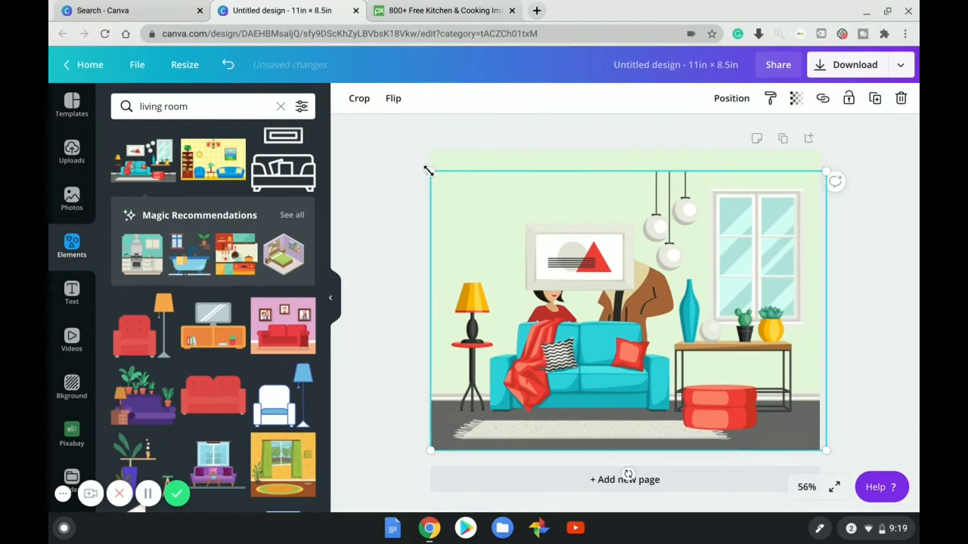
left_click_drag(414, 160, 372, 134)
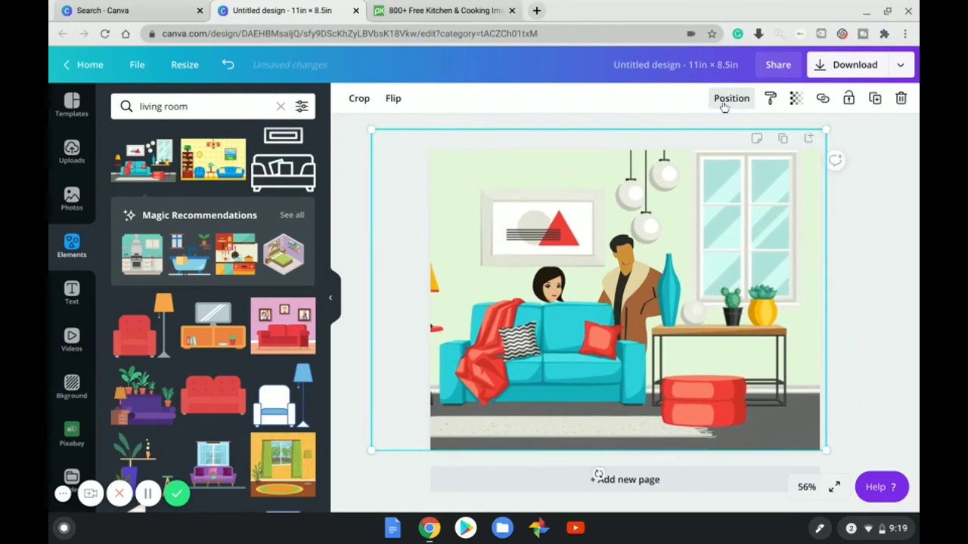
Step: Send the living-room illustration backward twice, behind the man and the woman
left_click(731, 98)
left_click(681, 137)
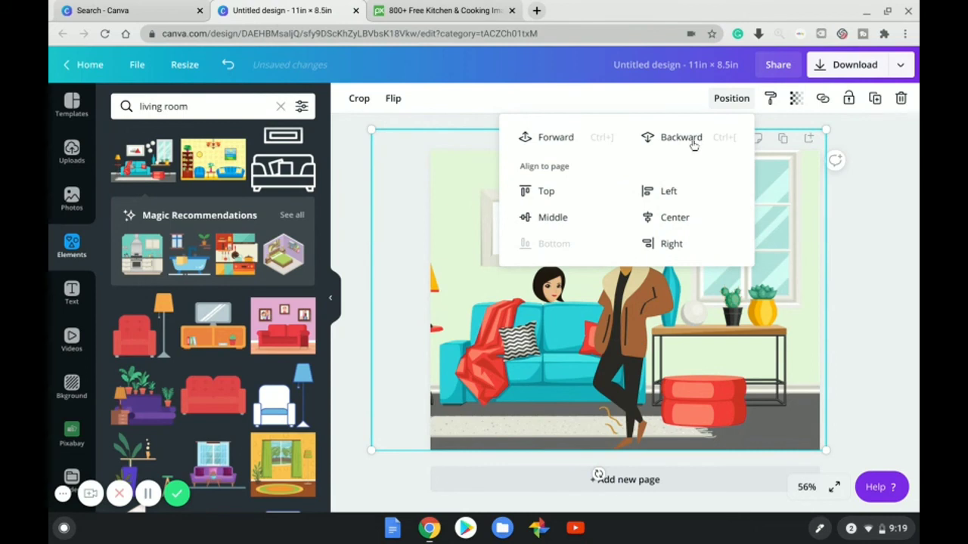
left_click(694, 140)
left_click(878, 263)
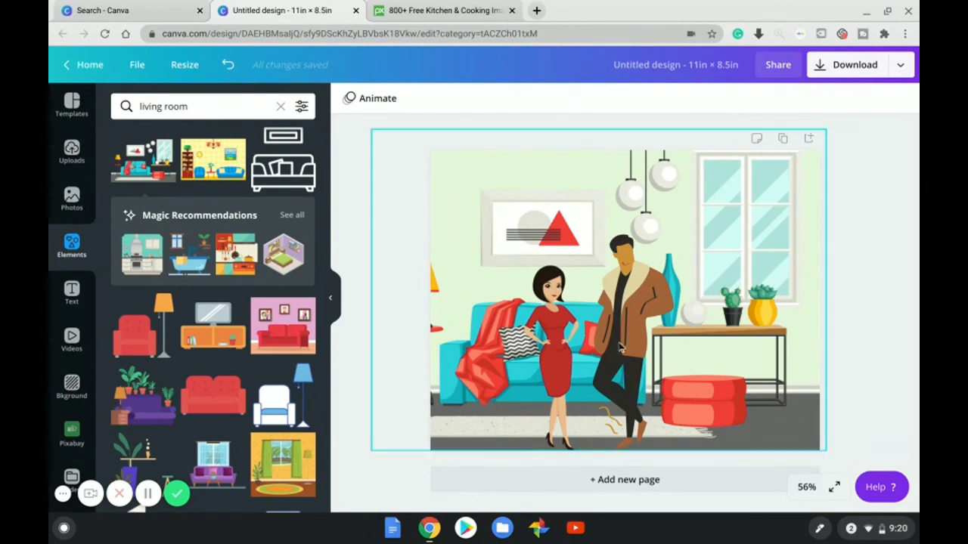
Step: Recheck the illustration's layering behind both figures and shrink it slightly to fit the page
left_click(698, 304)
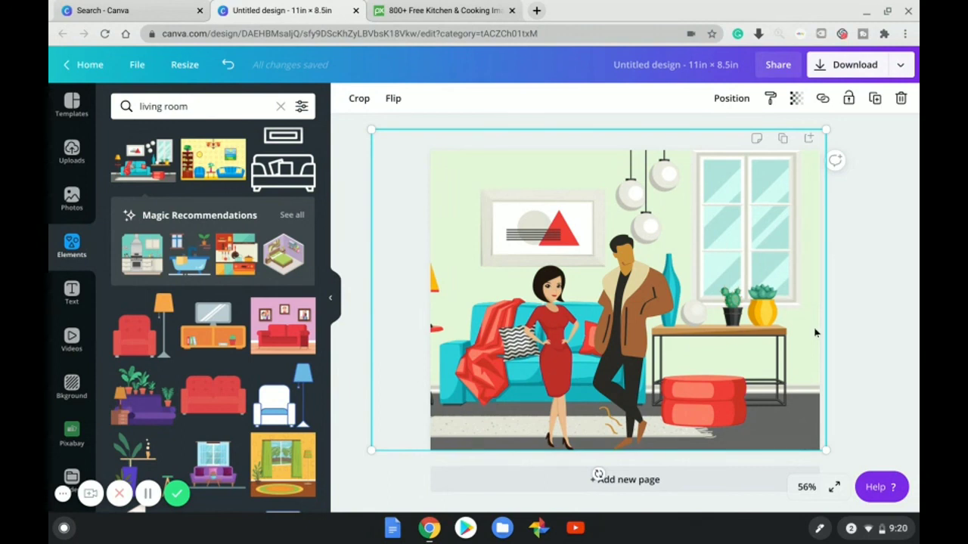
left_click(730, 100)
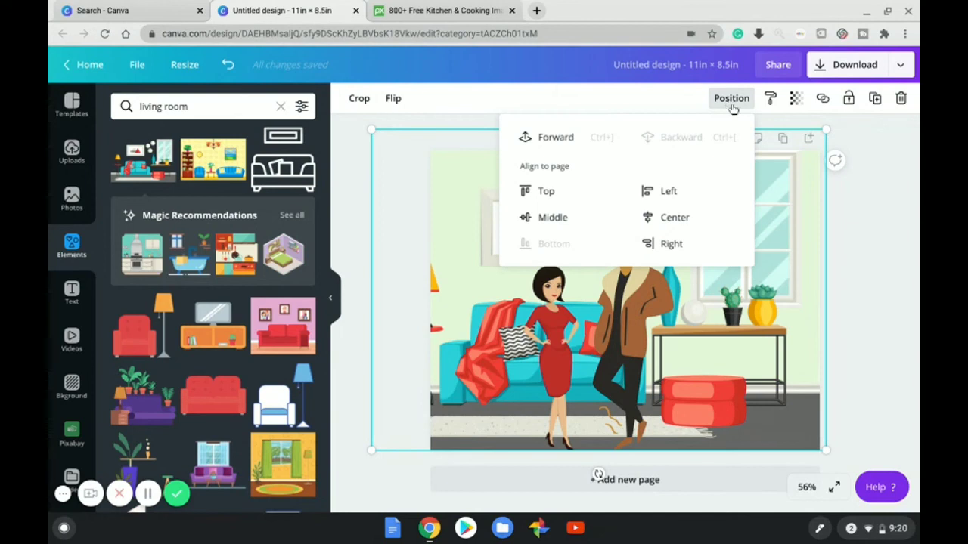
left_click(550, 146)
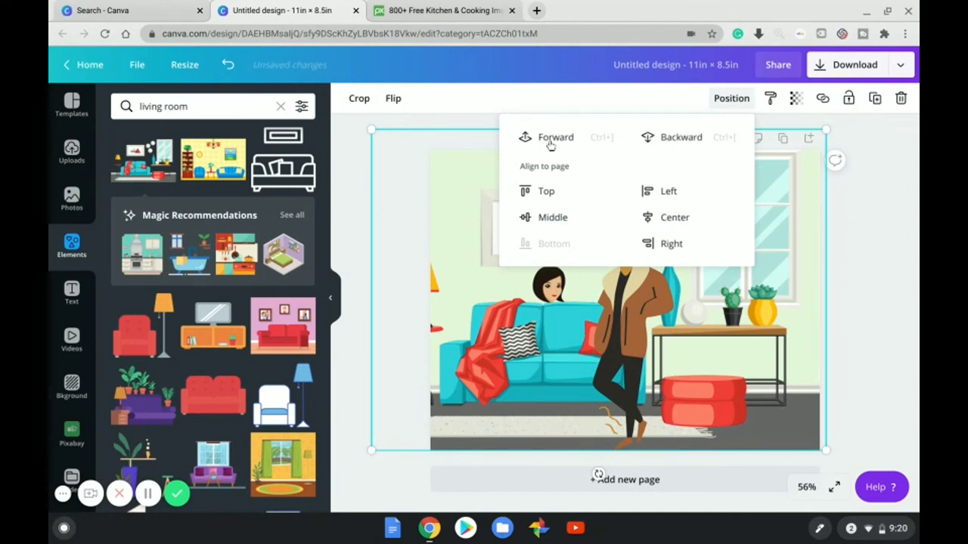
left_click(550, 146)
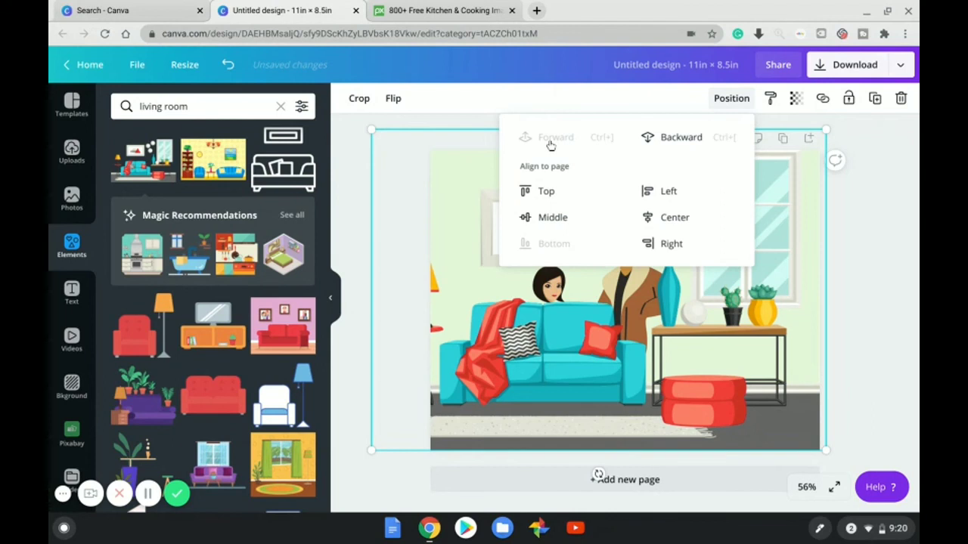
left_click(686, 144)
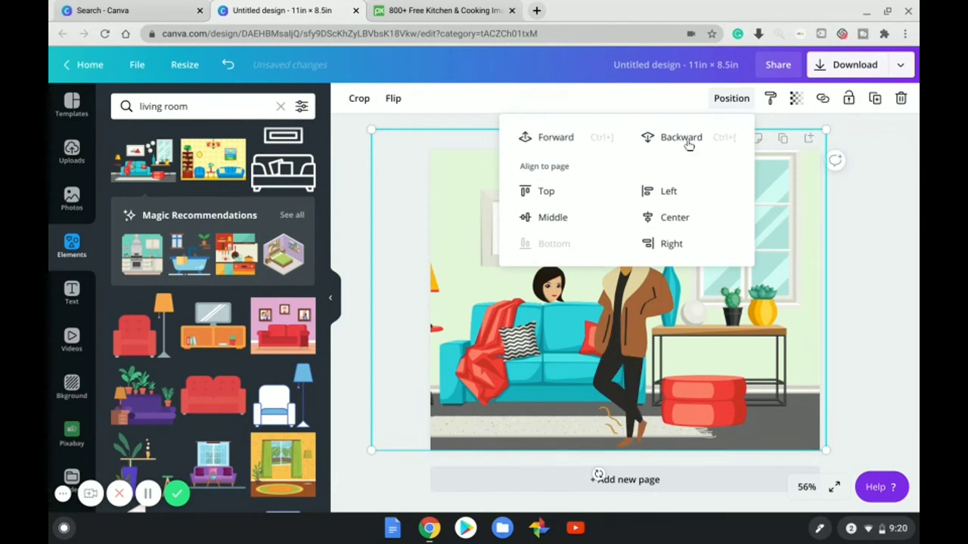
left_click(687, 143)
left_click(864, 347)
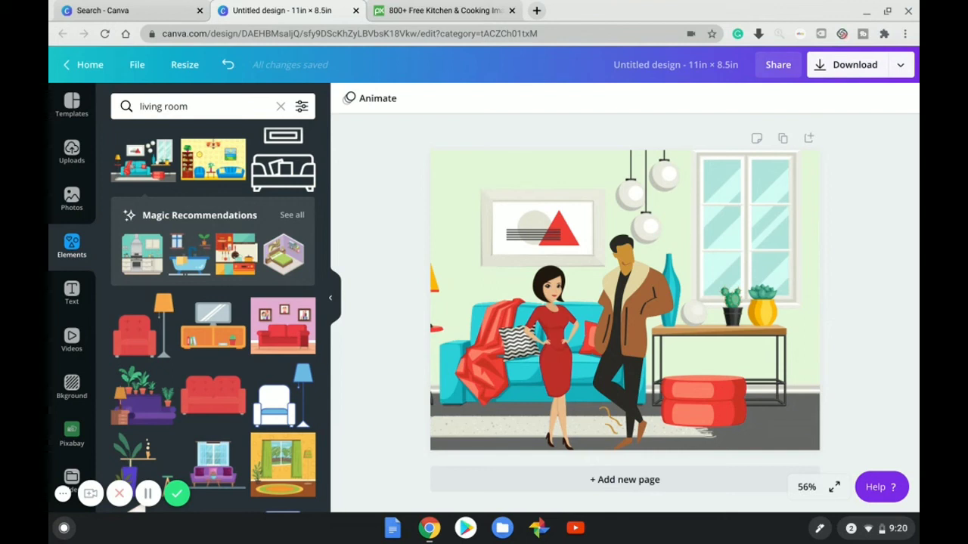
left_click(753, 224)
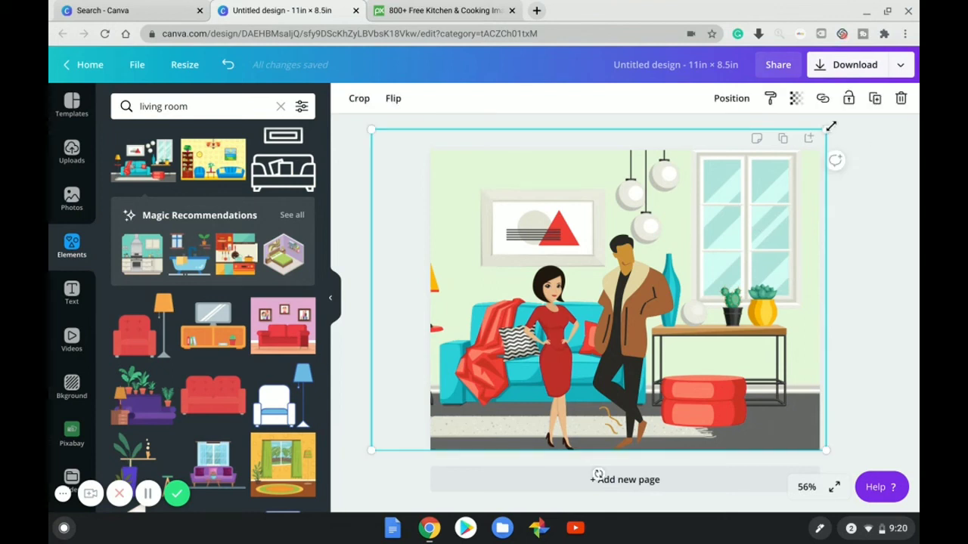
left_click_drag(829, 126, 813, 194)
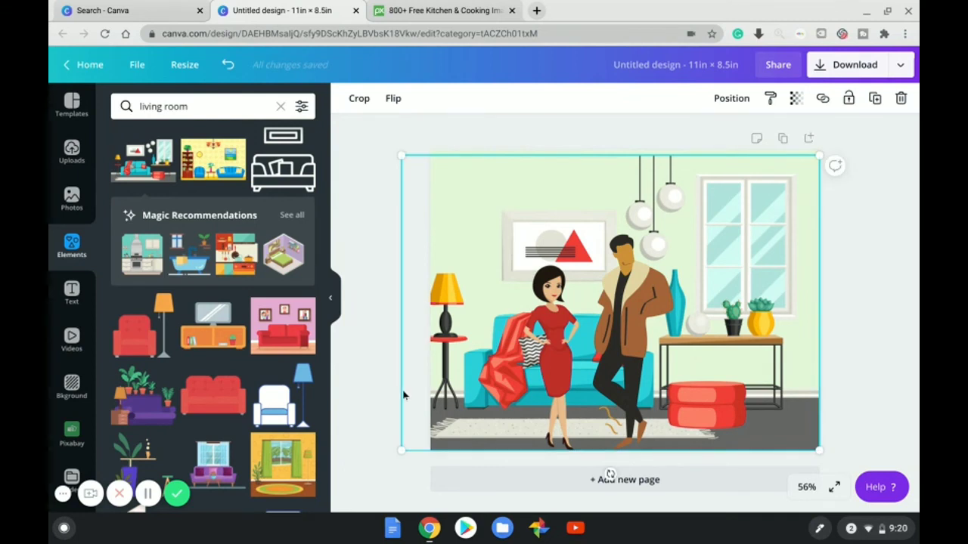
Step: Shift the living-room illustration slightly to the right
left_click(380, 171)
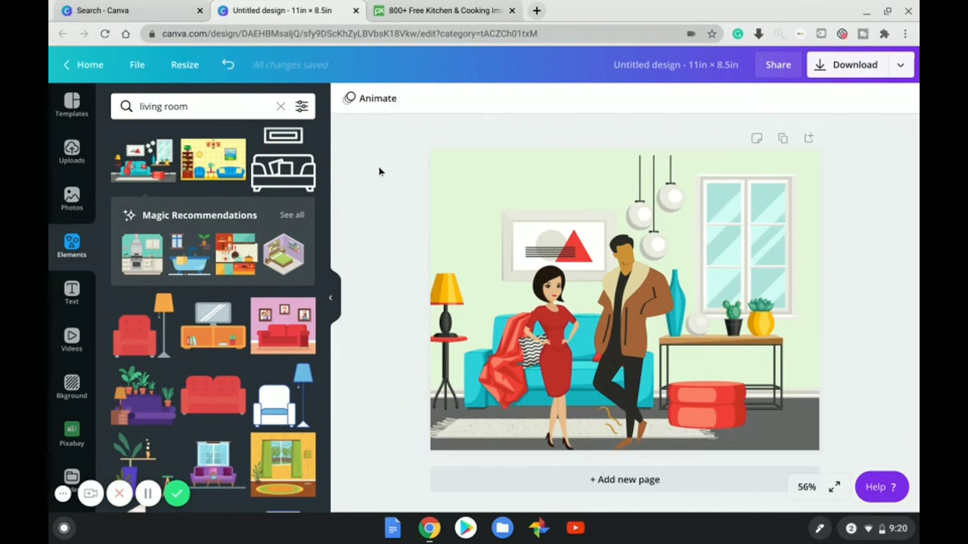
left_click(559, 238)
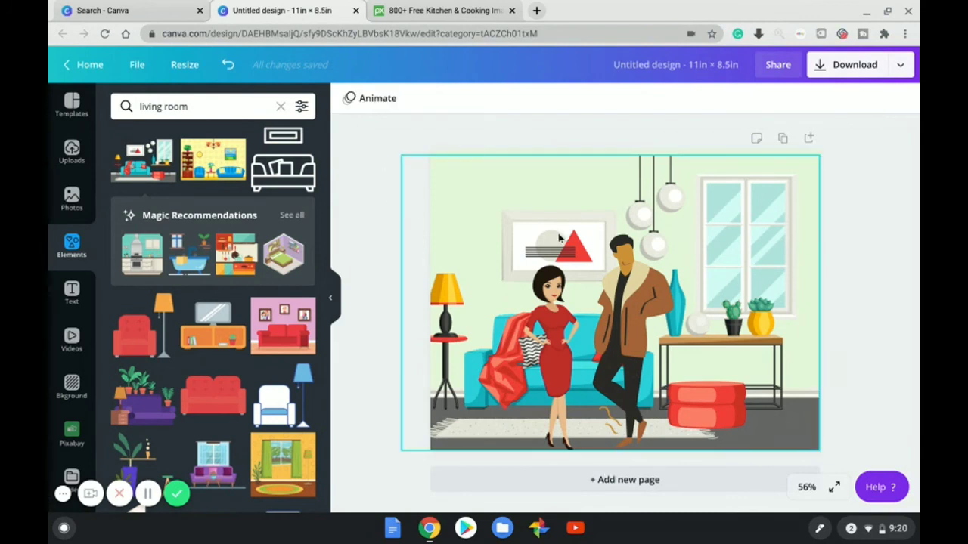
right_click(560, 238)
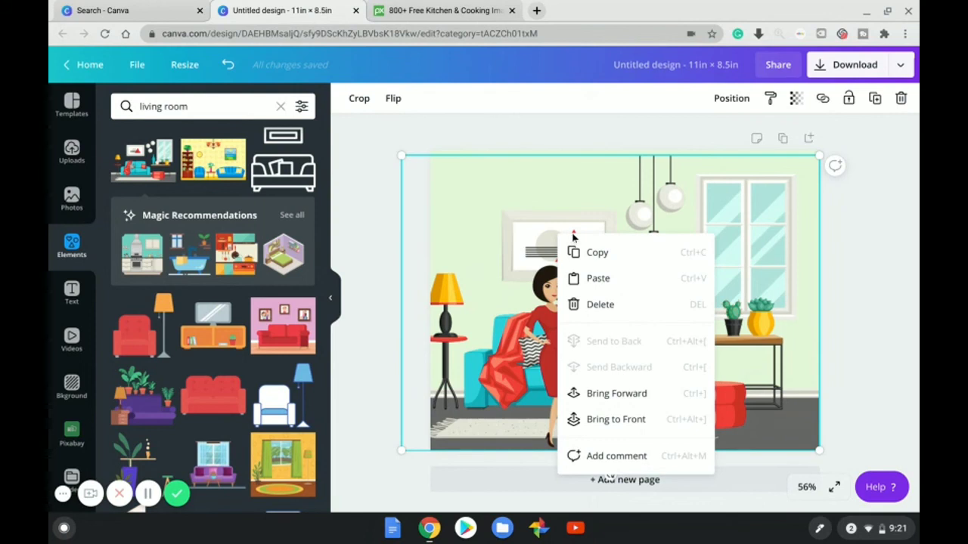
left_click(574, 196)
left_click_drag(574, 196, 592, 193)
left_click(438, 139)
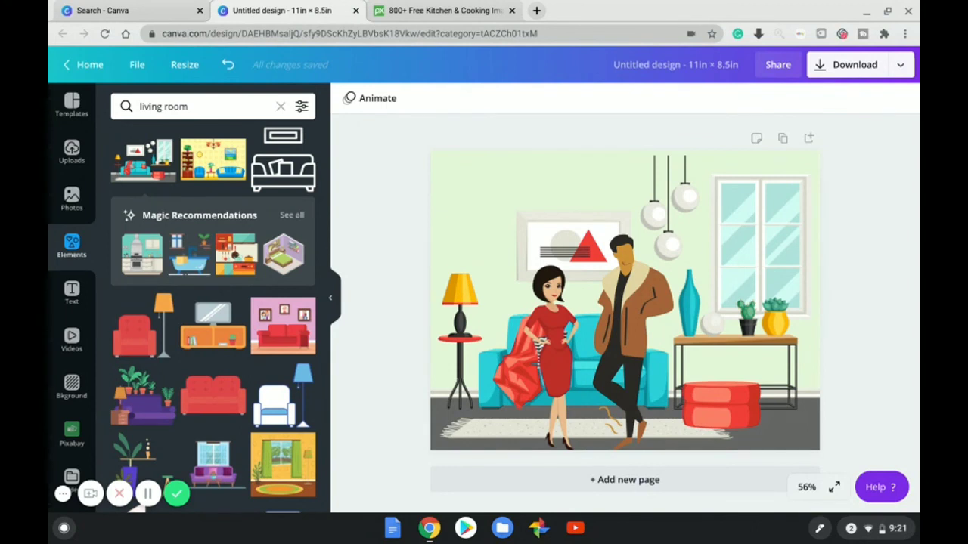
Step: Move the red-dress woman and brown-coat man to the bottom-left and delete both
left_click(557, 302)
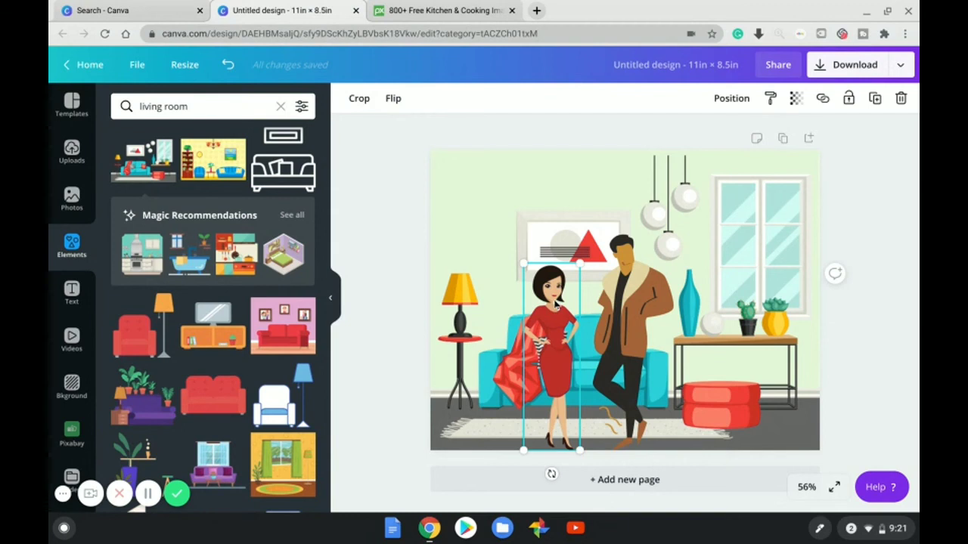
left_click_drag(557, 302, 440, 454)
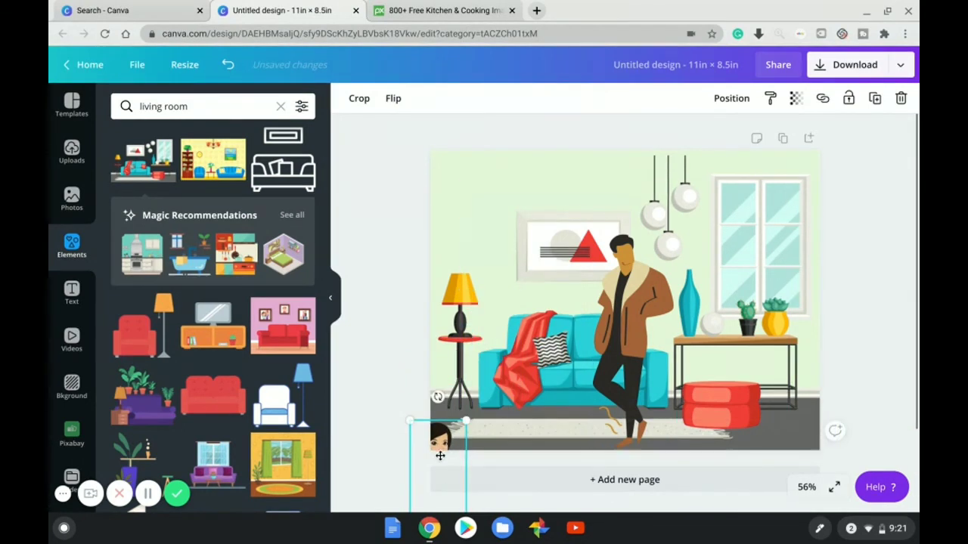
left_click(633, 280)
left_click_drag(633, 280, 476, 459)
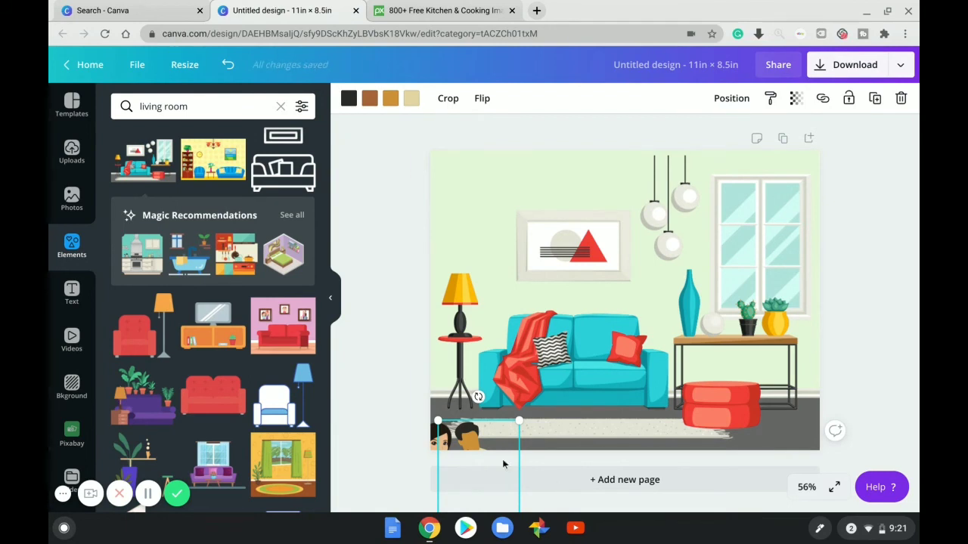
key("Delete")
left_click(453, 476)
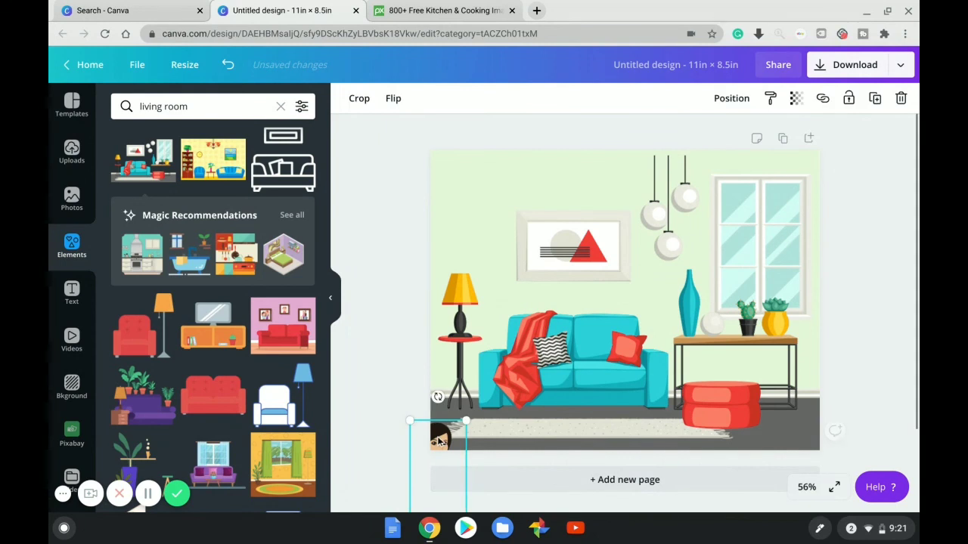
key("Delete")
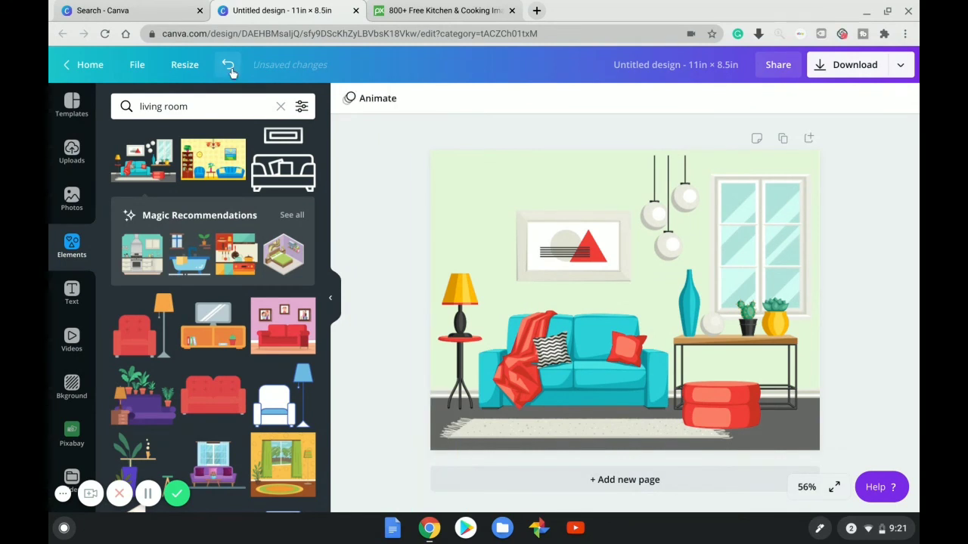
left_click(231, 69)
left_click(231, 68)
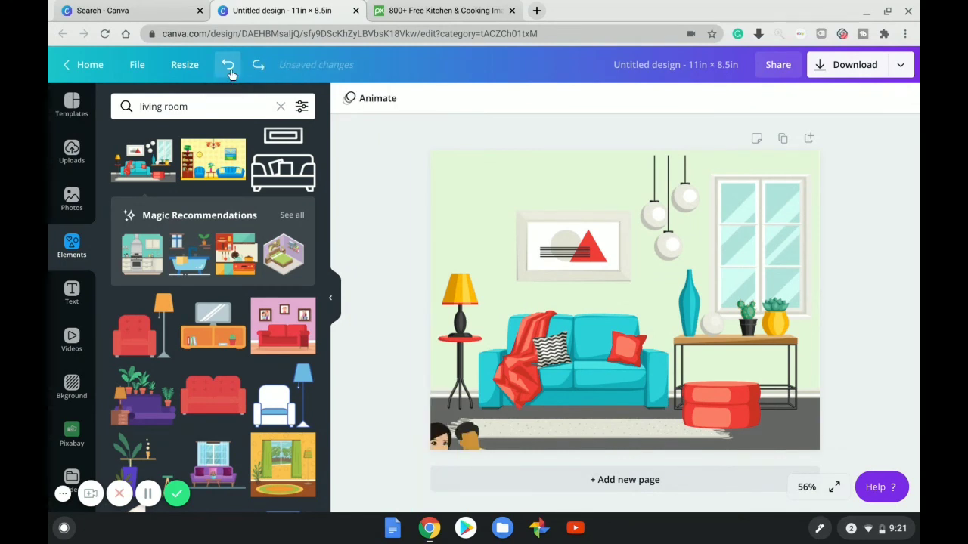
left_click(255, 69)
left_click(255, 69)
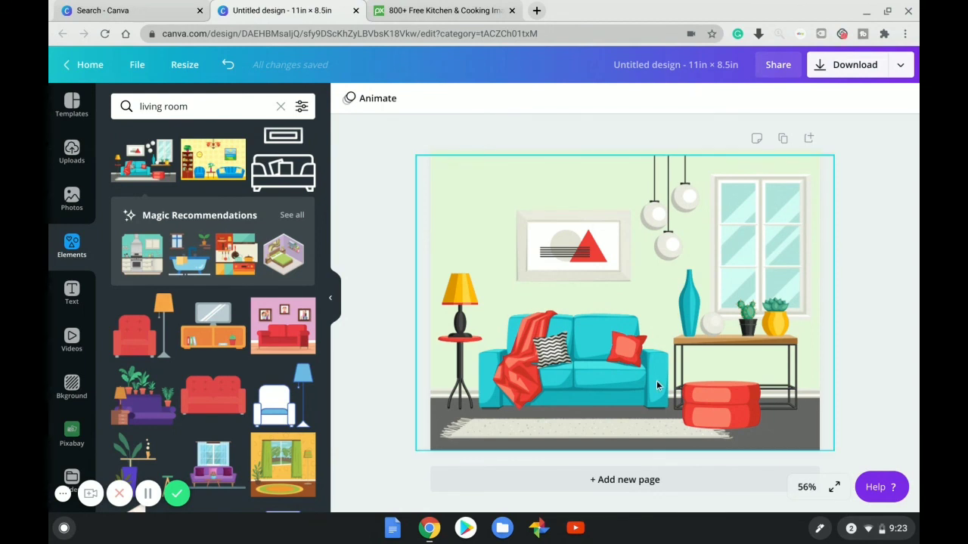
Step: Add a blank page 2 and resize the design to 8.5 × 8.5 in
left_click(643, 484)
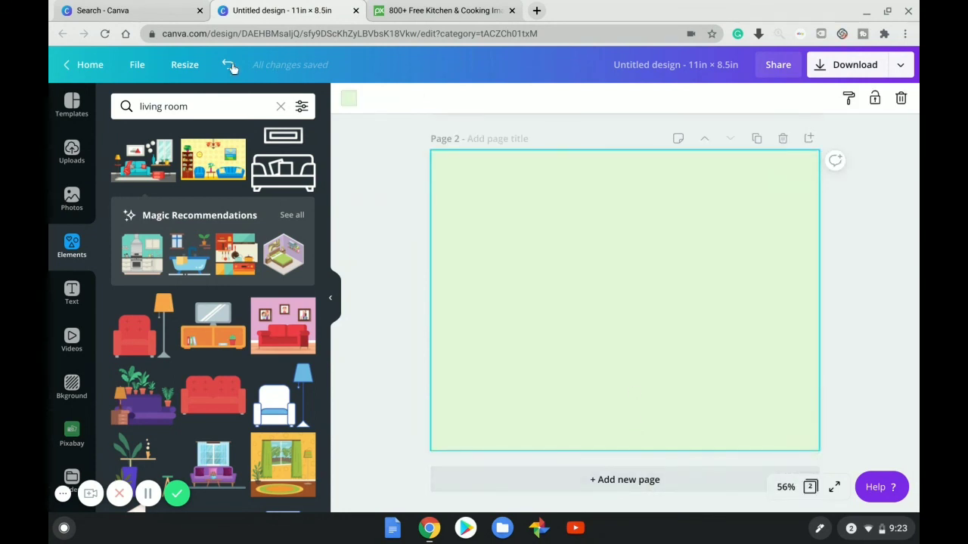
left_click(186, 65)
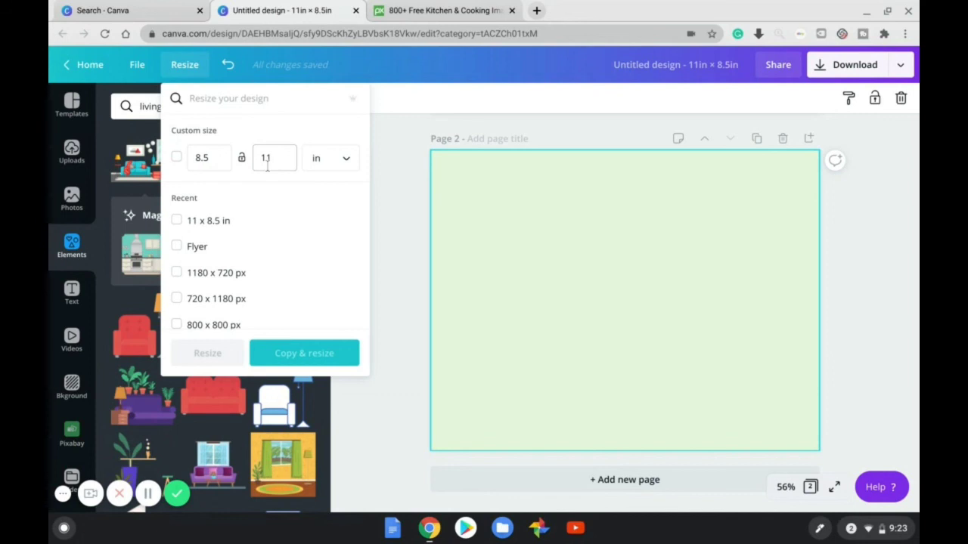
left_click(284, 156)
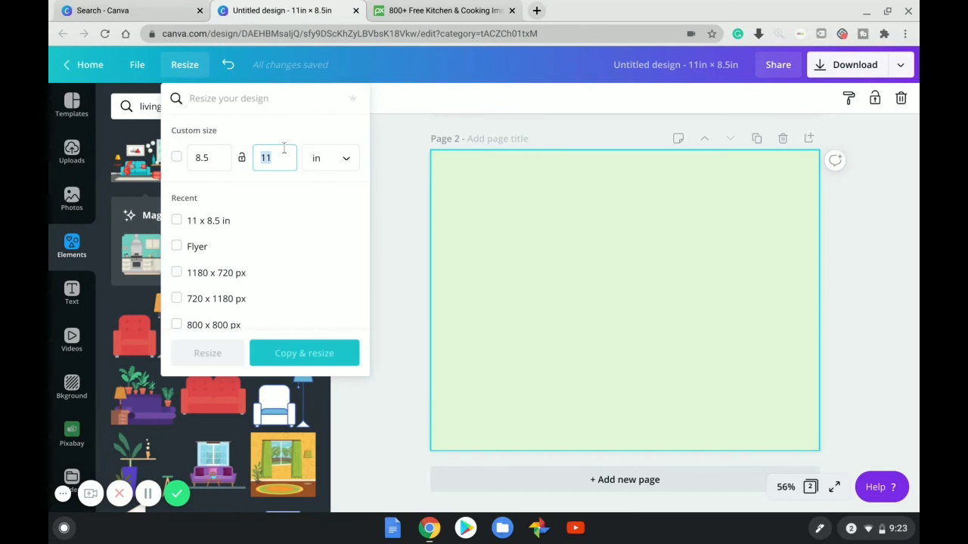
type("85")
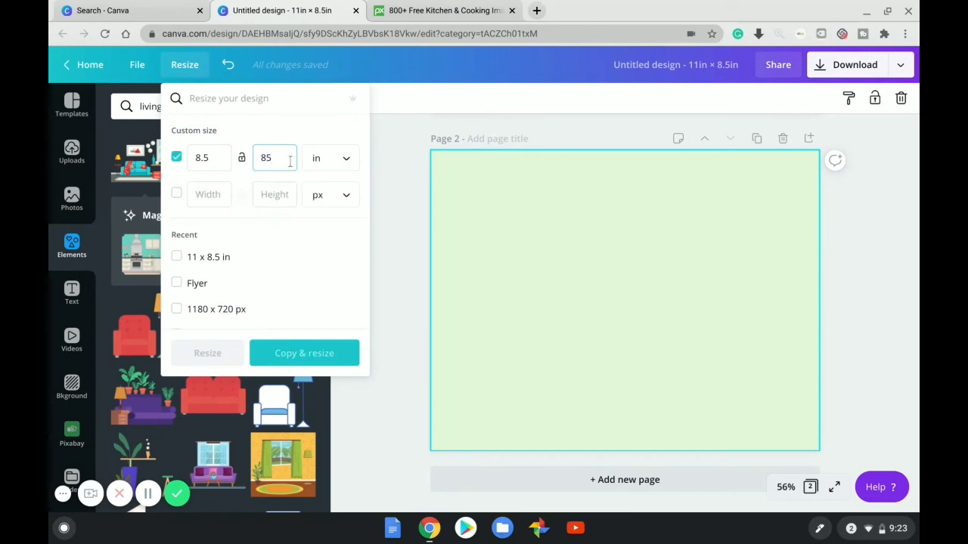
key("BackSpace")
type(".5")
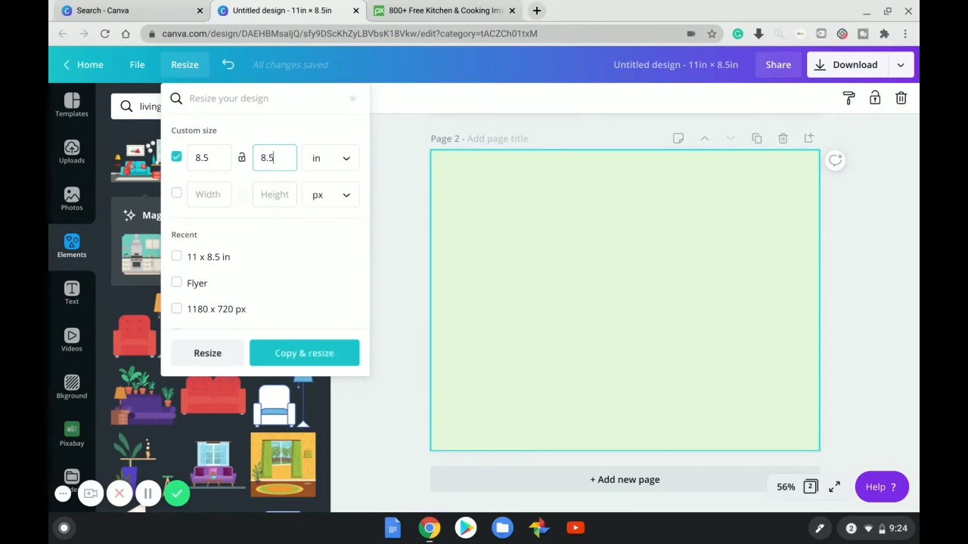
left_click(208, 353)
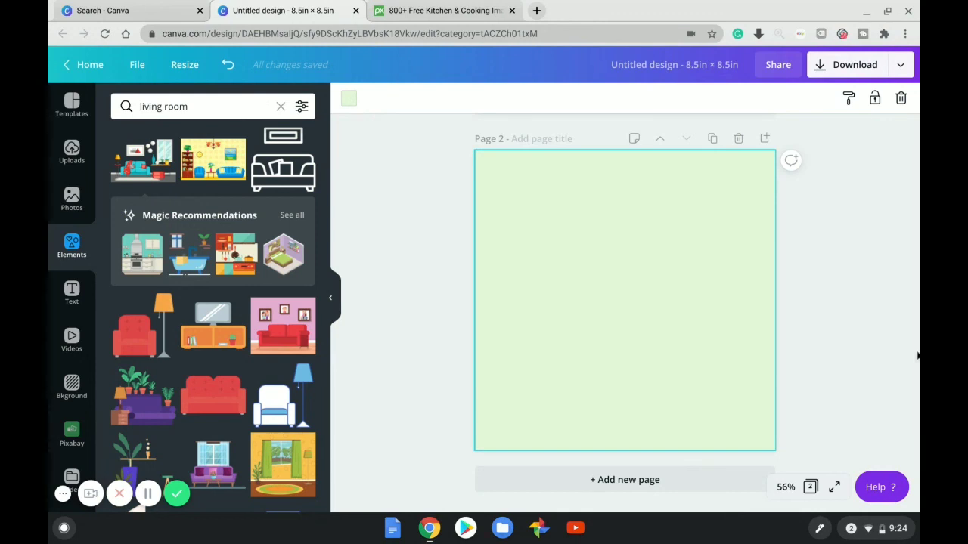
Step: Add a room illustration to page 2
scroll(857, 339, "up", 4)
scroll(905, 332, "down", 4)
scroll(225, 450, "down", 5)
scroll(225, 450, "down", 10)
scroll(226, 378, "down", 3)
left_click(143, 298)
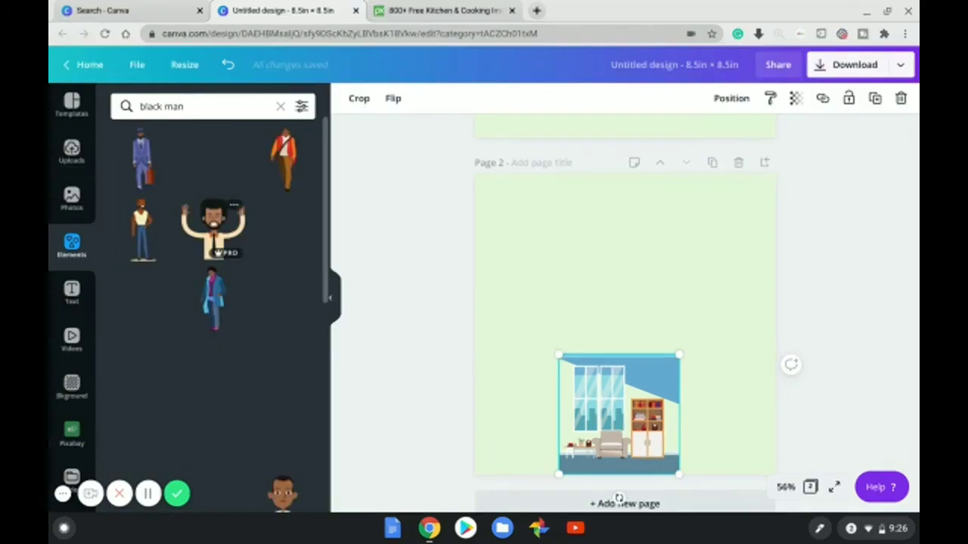
scroll(227, 259, "down", 10)
scroll(213, 303, "up", 15)
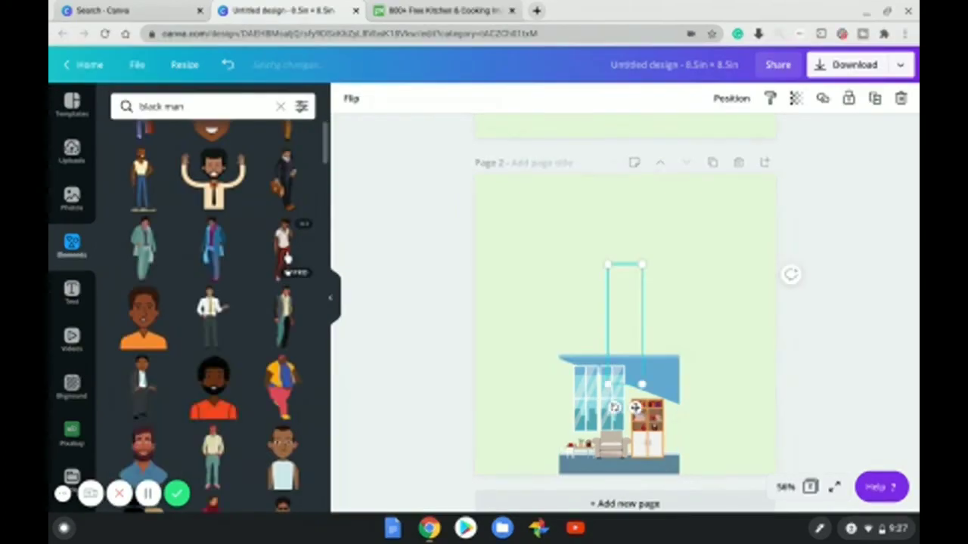
Step: Add the man in red trousers on the left, enlarging him and the room illustration
left_click(282, 253)
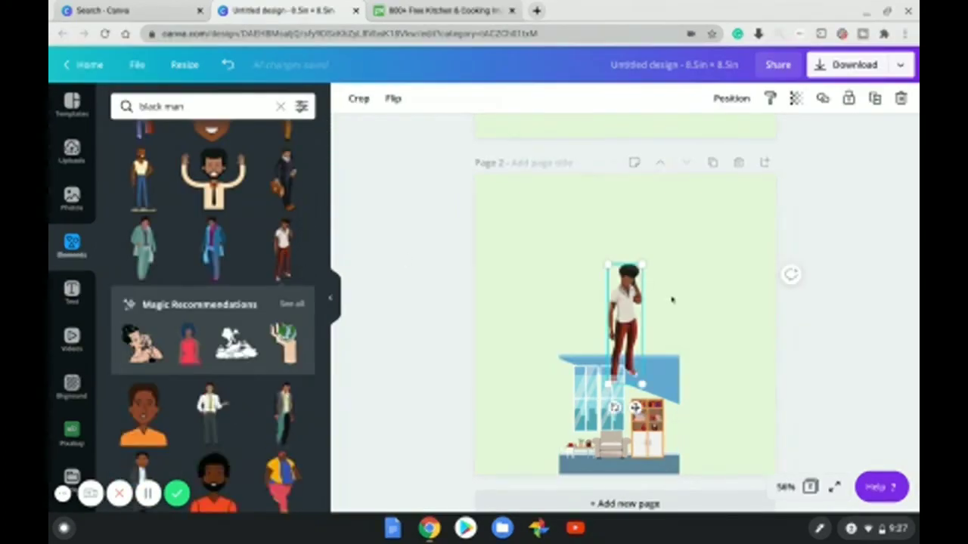
left_click_drag(625, 322, 504, 366)
left_click(646, 376)
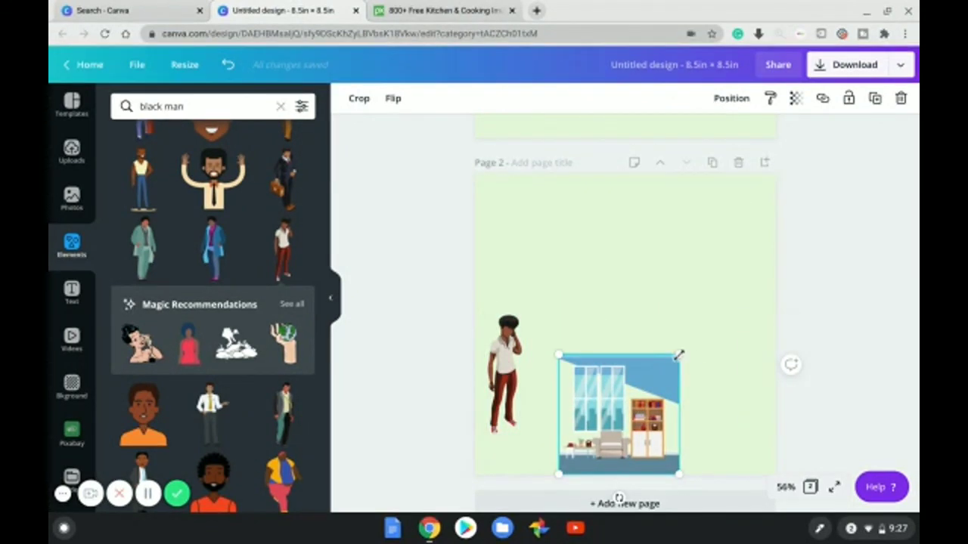
left_click_drag(679, 356, 764, 253)
left_click_drag(557, 255, 476, 177)
left_click(516, 378)
left_click_drag(533, 354, 600, 275)
Step: Remove the room background illustration from page 2
left_click(599, 276)
left_click_drag(775, 175, 832, 134)
key("Delete")
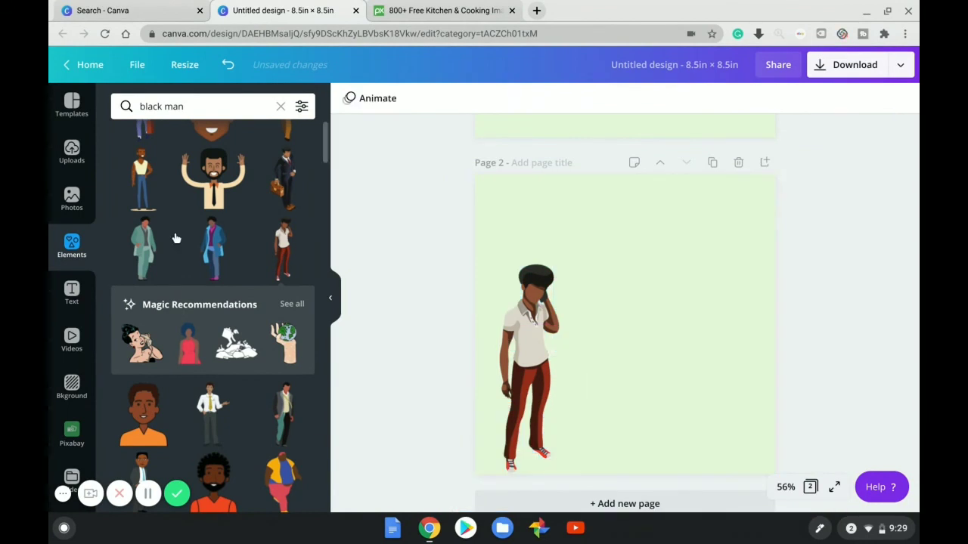
Step: Search for 'black woman' and add an enlarged woman in a yellow dress
left_click(192, 106)
double_click(191, 106)
type("woman")
key("Return")
scroll(213, 317, "down", 5)
left_click(217, 297)
key("ctrl+z")
scroll(287, 348, "down", 4)
left_click(284, 348)
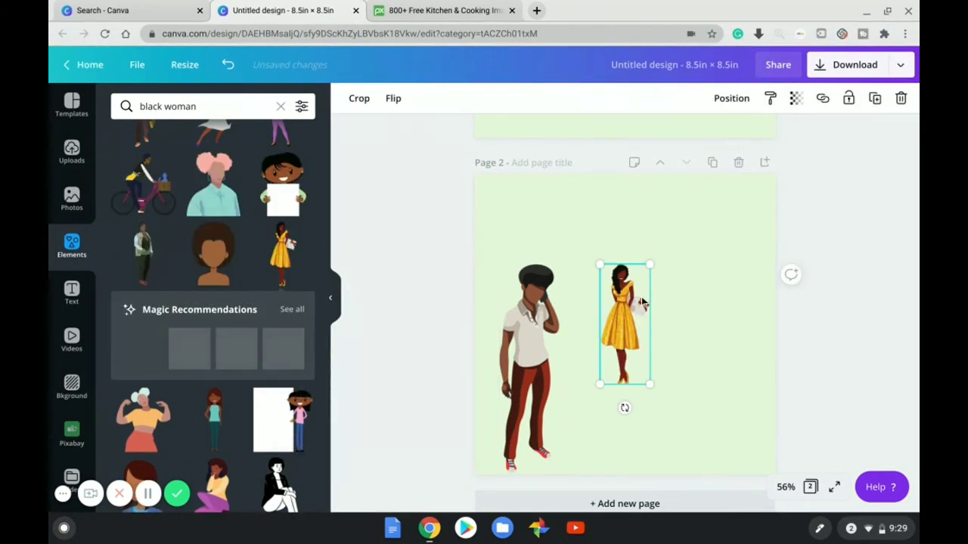
left_click_drag(650, 265, 713, 298)
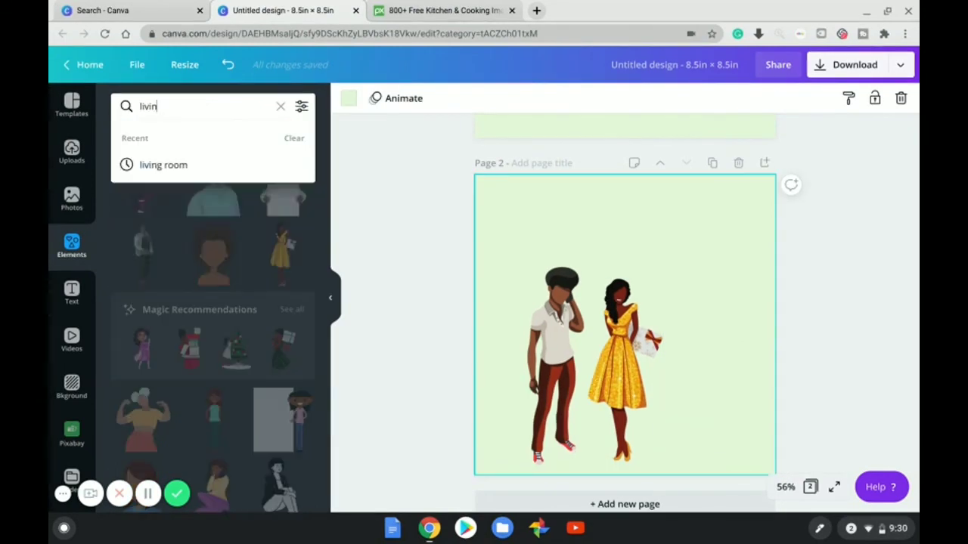
Step: Add the window-and-purple-sofa living-room scene, size it to the page, and send it behind the figures
left_click(162, 166)
scroll(227, 266, "down", 5)
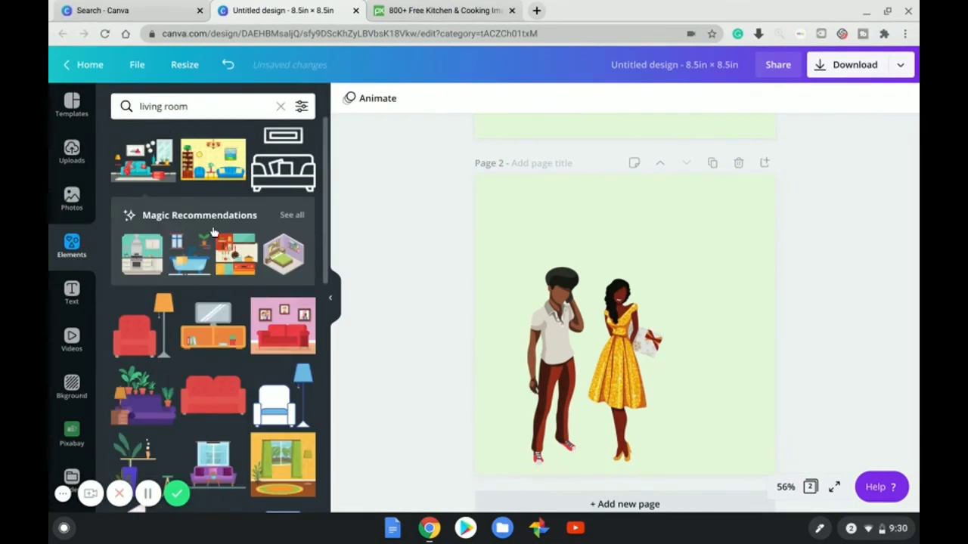
left_click(213, 197)
left_click_drag(782, 270, 775, 219)
left_click(732, 98)
left_click(681, 136)
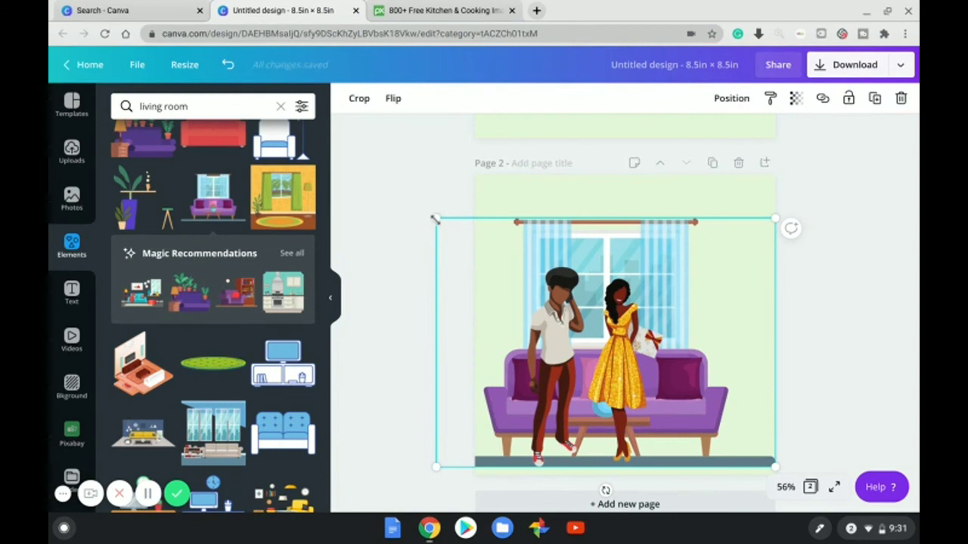
left_click_drag(436, 219, 438, 225)
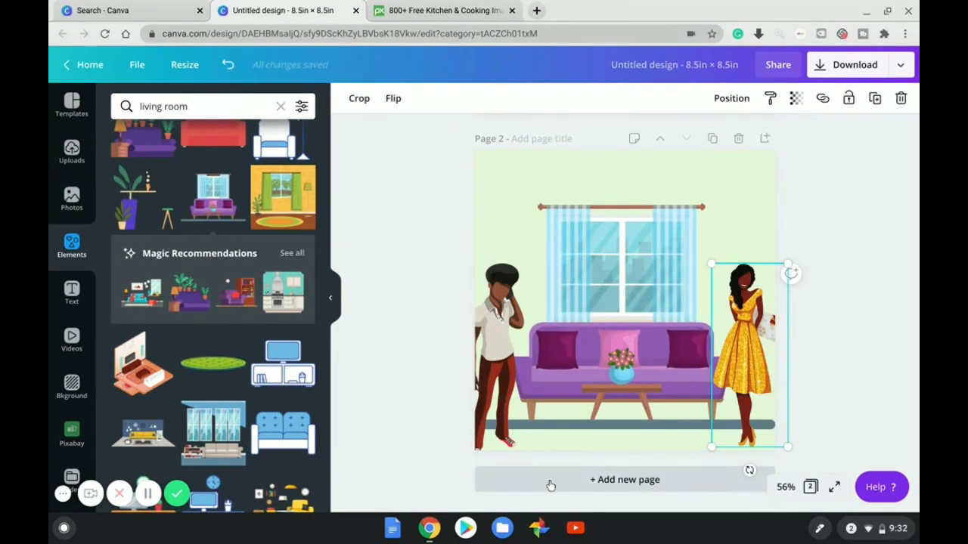
Step: Add a blank page 3 and move the yellow-dress woman and the man onto it
left_click(590, 484)
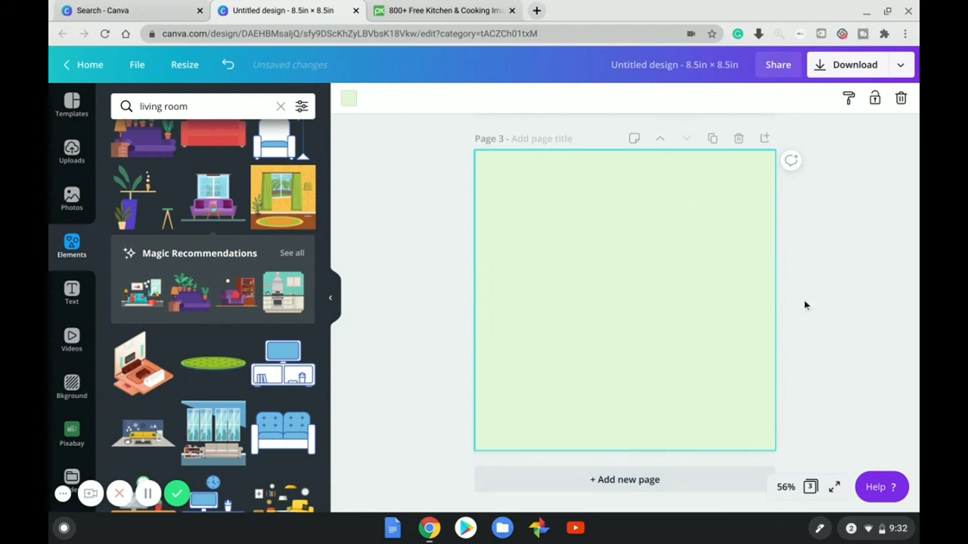
scroll(839, 345, "up", 5)
left_click(737, 311)
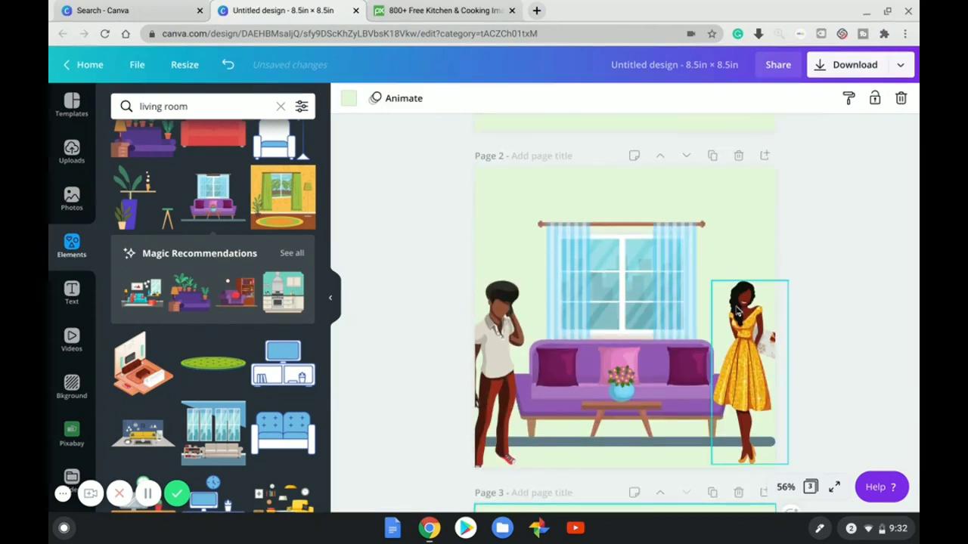
left_click_drag(737, 311, 717, 540)
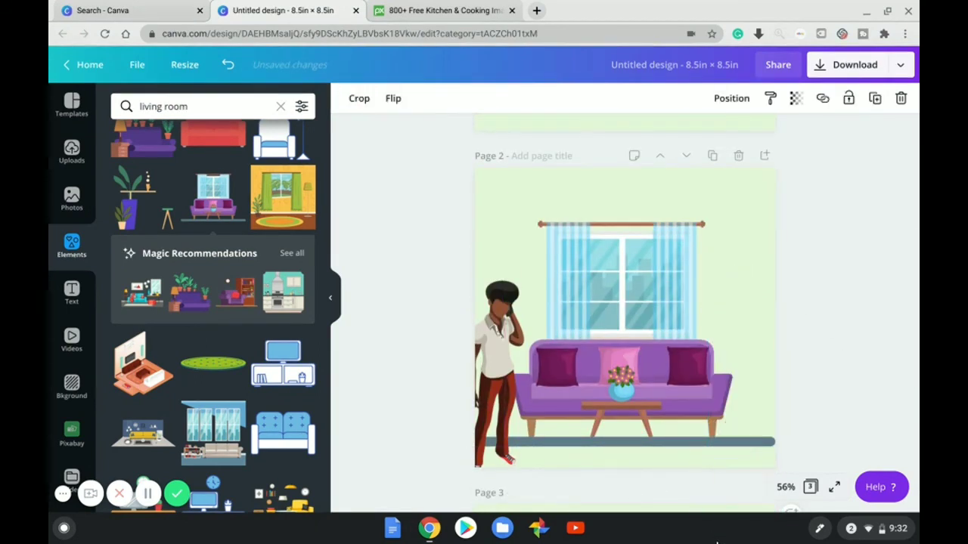
left_click(526, 379)
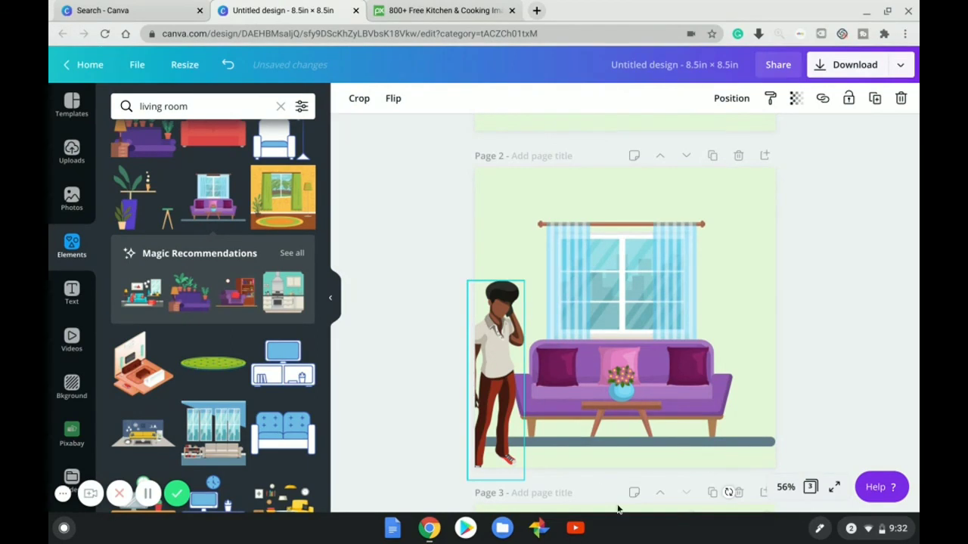
left_click_drag(525, 379, 641, 530)
left_click(851, 348)
Step: Place the man lower-left on page 3 with the yellow-dress woman beside him
scroll(850, 348, "up", 4)
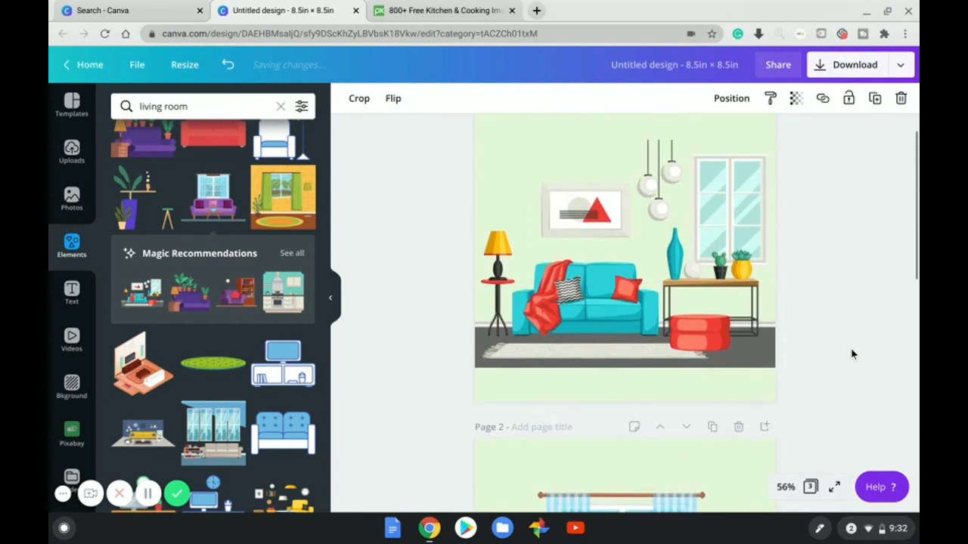
scroll(850, 348, "down", 2)
scroll(851, 354, "down", 5)
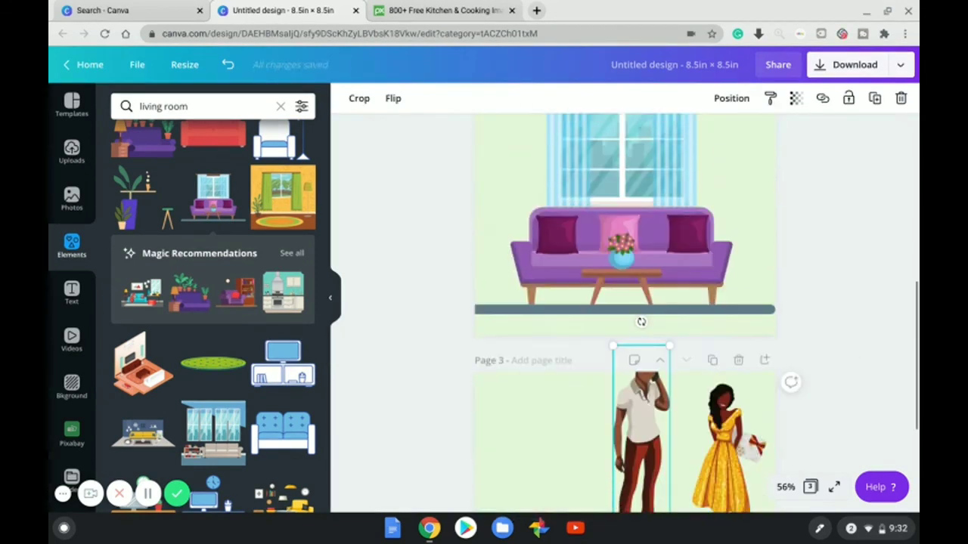
left_click_drag(637, 430, 561, 495)
left_click(719, 402)
left_click_drag(719, 402, 652, 438)
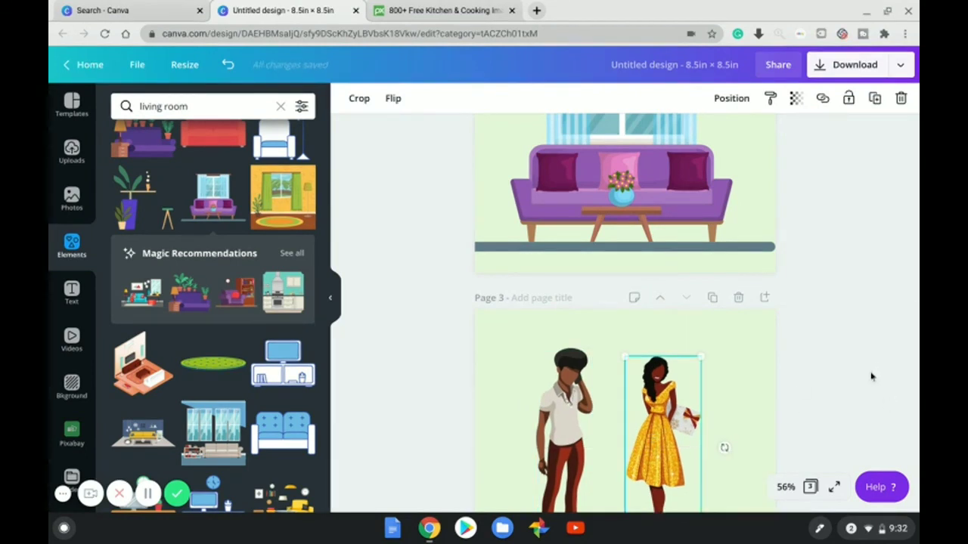
scroll(869, 369, "down", 3)
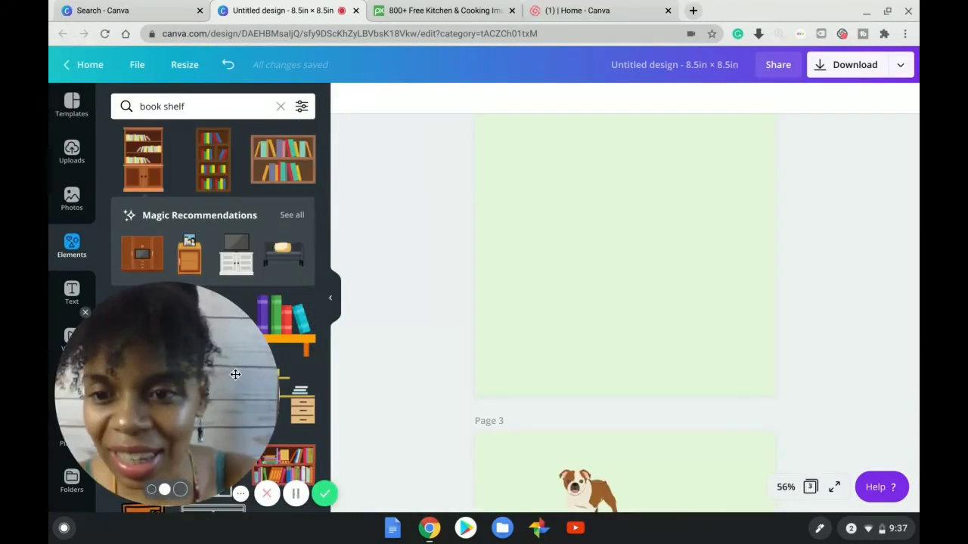
Step: Bring the brown-jacket man, red-dress woman and bulldog onto page 3, bulldog near the top
left_click_drag(234, 372, 276, 447)
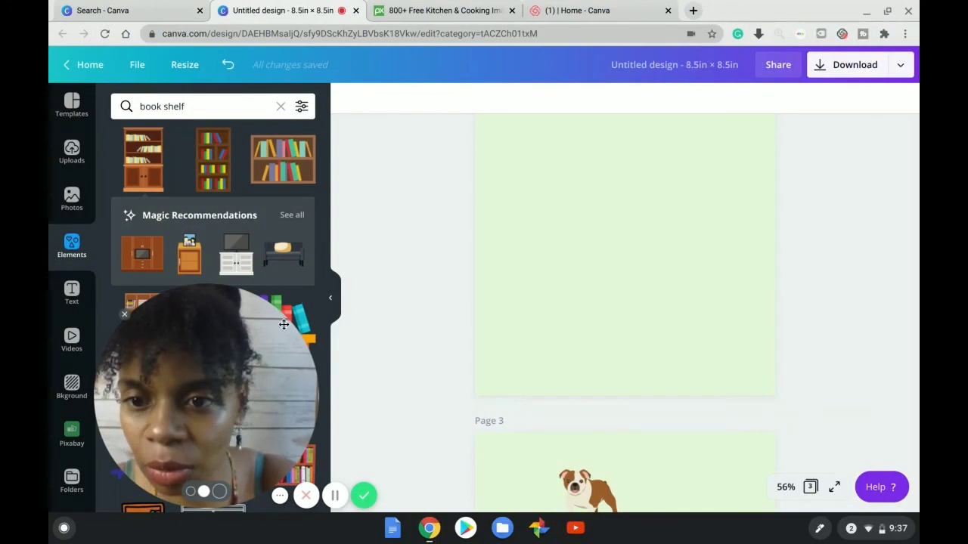
left_click_drag(307, 302, 911, 404)
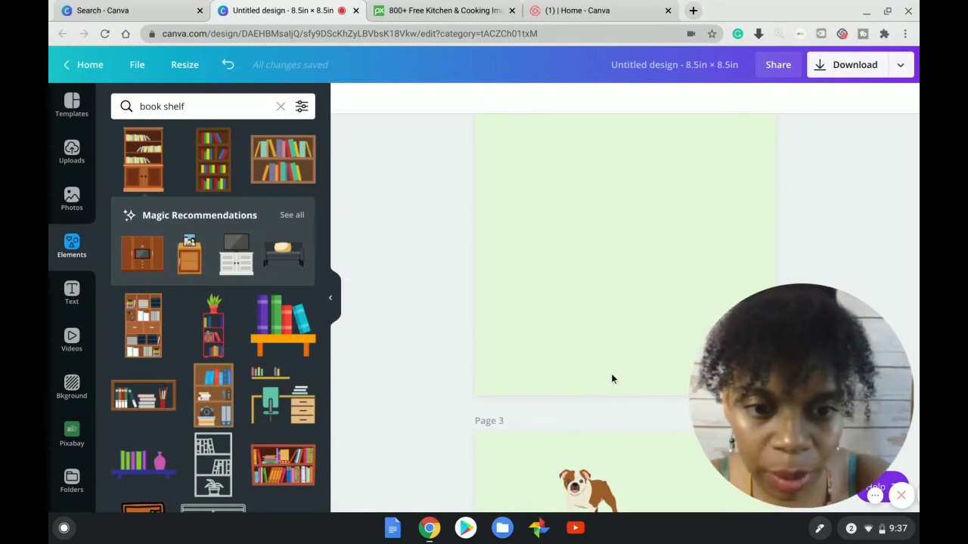
scroll(611, 374, "down", 4)
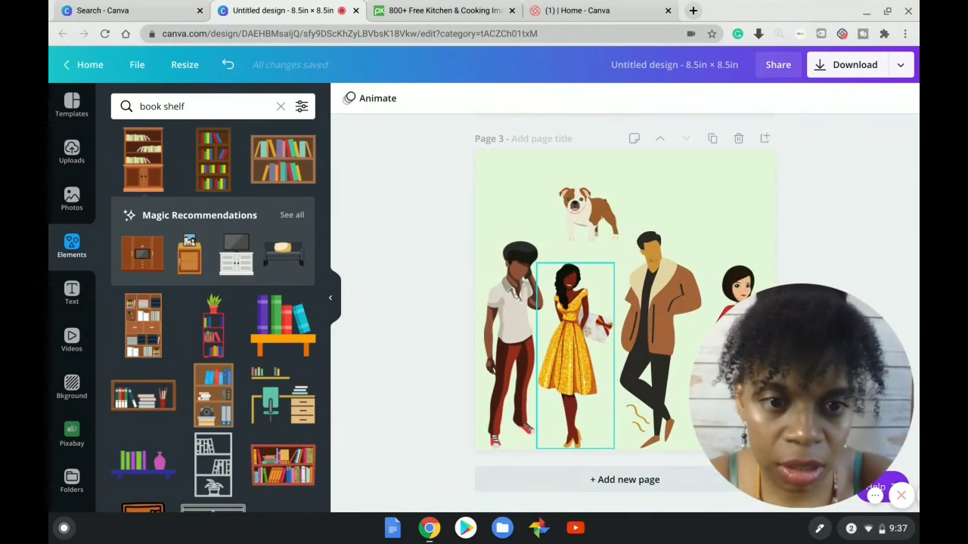
left_click_drag(844, 390, 366, 389)
left_click_drag(364, 447, 369, 450)
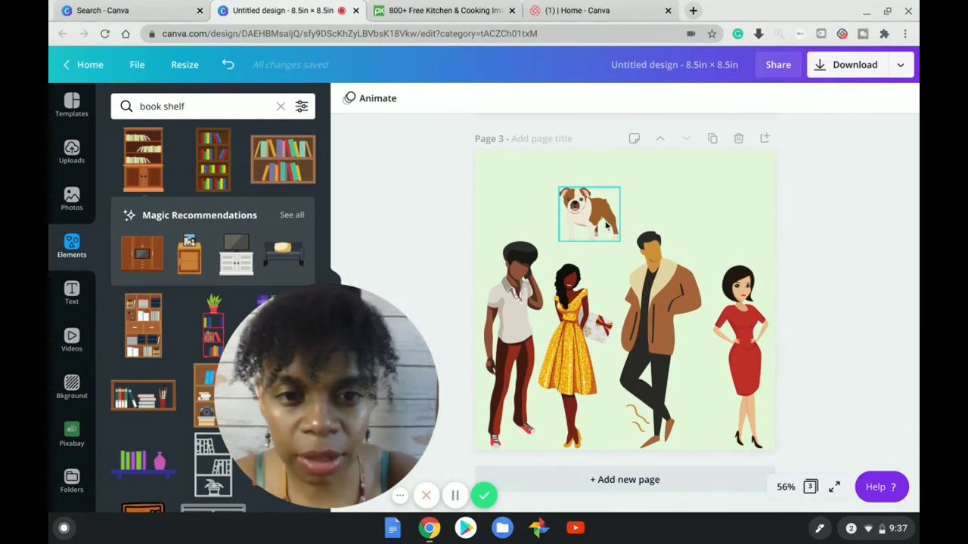
left_click_drag(604, 223, 561, 196)
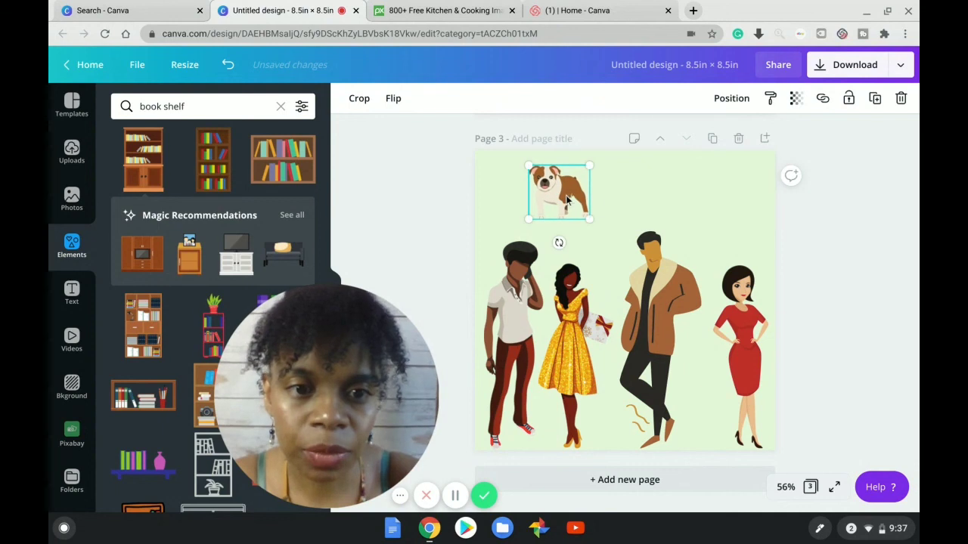
left_click(741, 302)
Step: Place a bookshelf on page 2 and move the yellow-dress woman up onto it
scroll(624, 302, "up", 5)
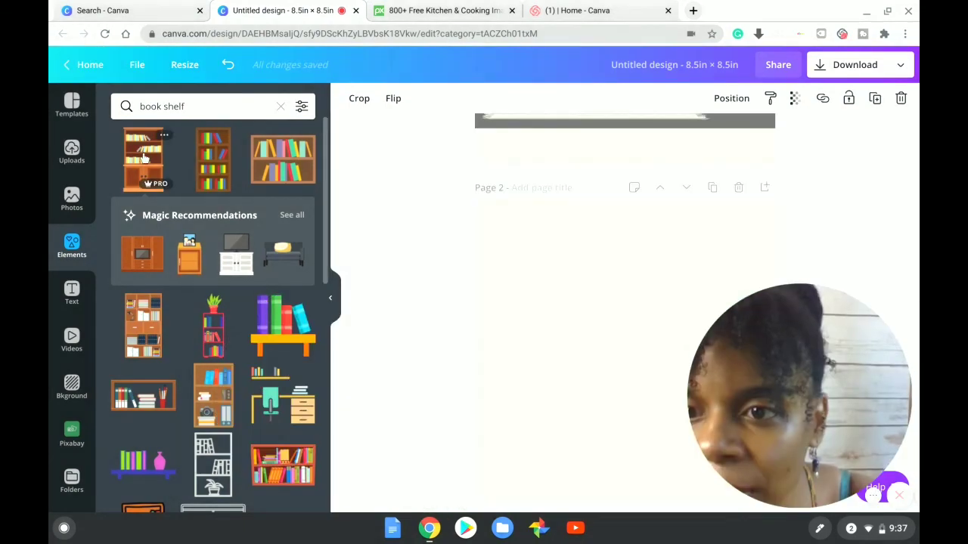
left_click_drag(143, 158, 506, 445)
scroll(634, 223, "up", 2)
scroll(634, 223, "down", 5)
left_click(575, 386)
left_click_drag(575, 385, 600, 83)
Step: Enlarge the bookshelf on page 2
scroll(799, 169, "down", 1)
scroll(799, 169, "up", 3)
left_click(527, 290)
left_click_drag(561, 237, 569, 230)
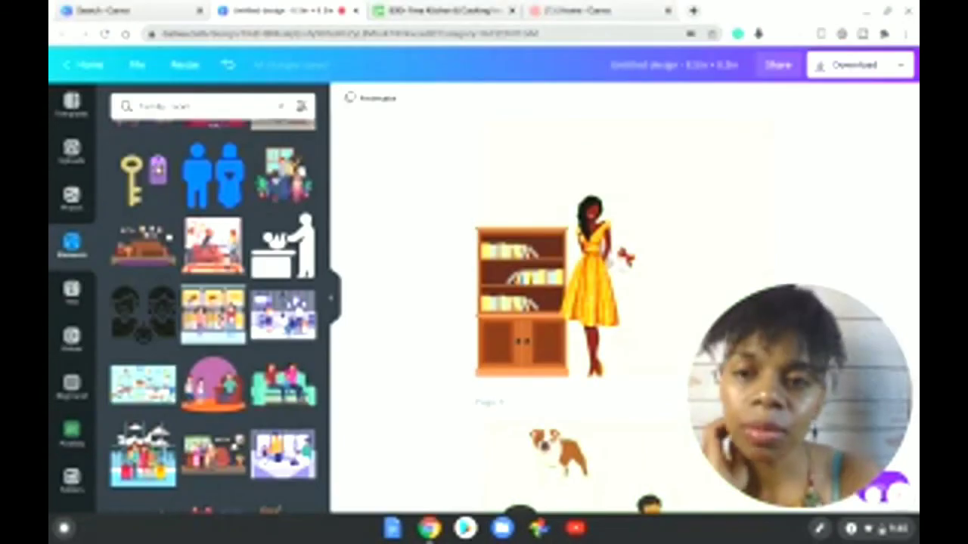
left_click(281, 105)
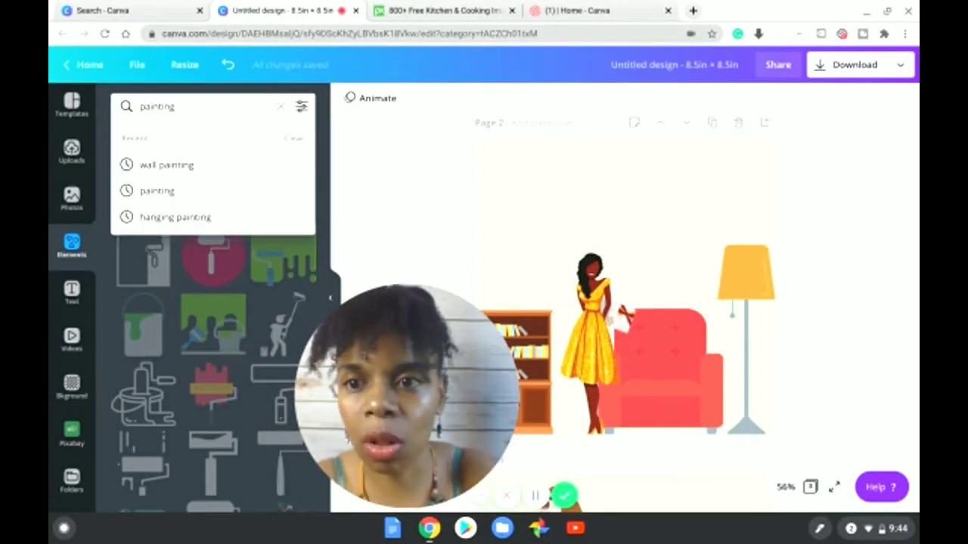
Step: Search 'hanging painting' and hang the framed landscape picture above the furniture
key("Return")
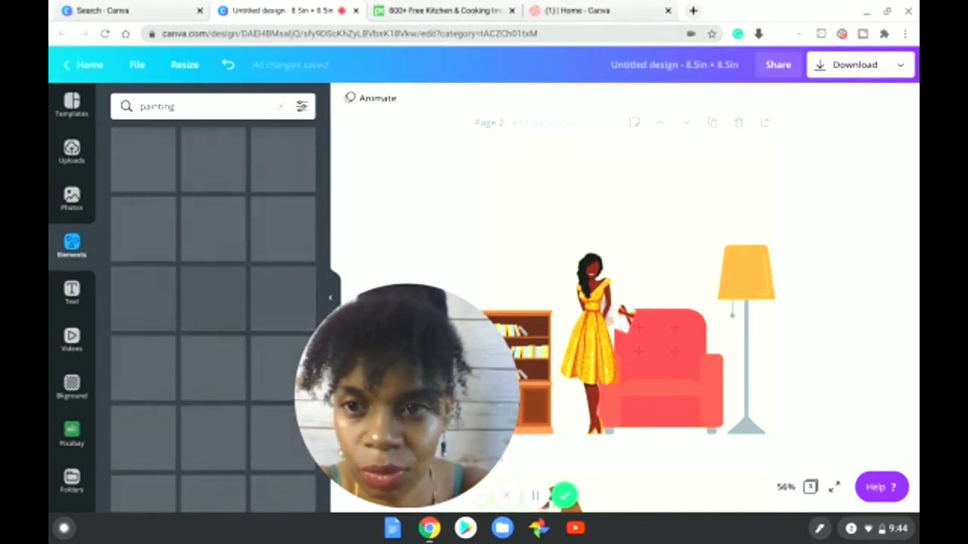
left_click(197, 105)
left_click(173, 216)
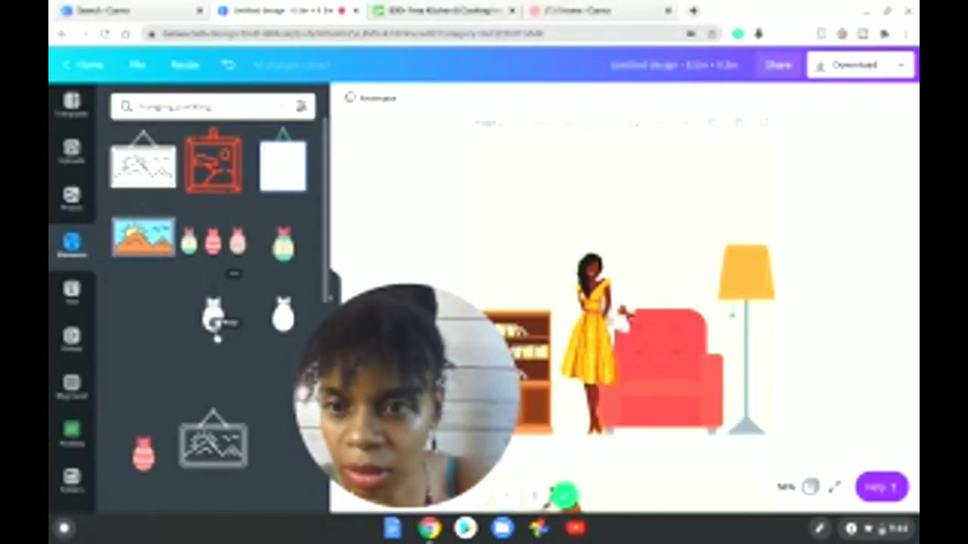
left_click(142, 240)
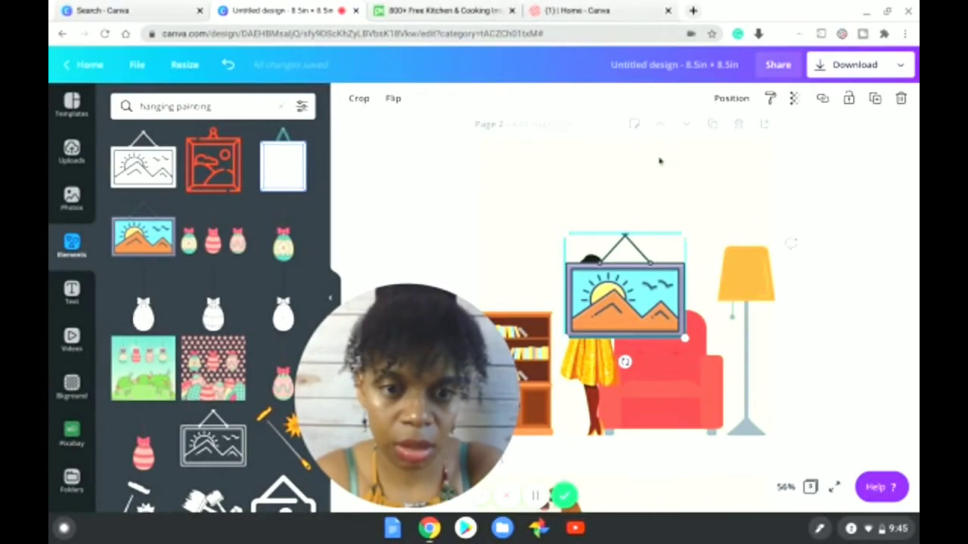
mouse_move(638, 291)
left_mouse_down()
mouse_move(632, 188)
mouse_move(636, 210)
mouse_move(648, 203)
mouse_move(629, 209)
mouse_move(672, 209)
mouse_move(629, 209)
left_mouse_up()
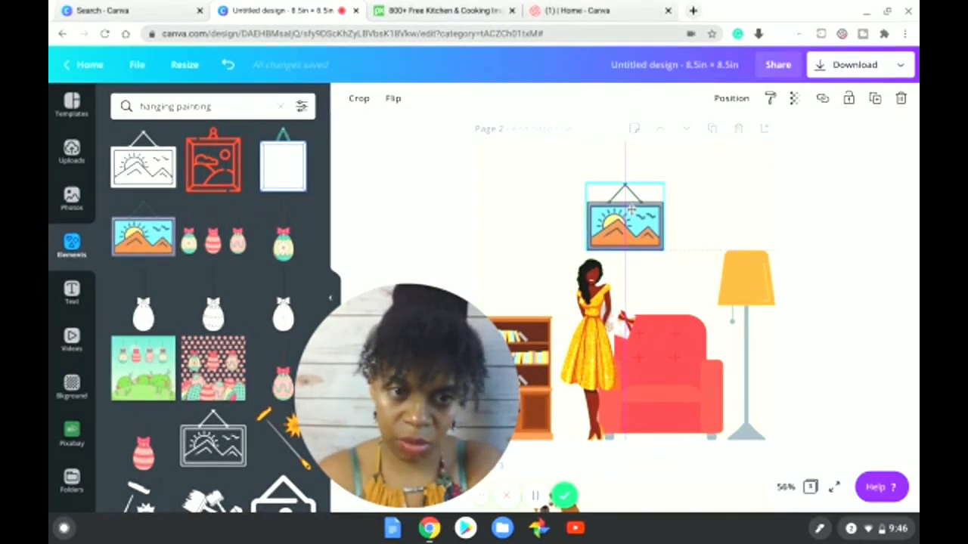
Step: Nudge the bookshelf slightly right and move the yellow-dress woman down to page 3
left_click(529, 363)
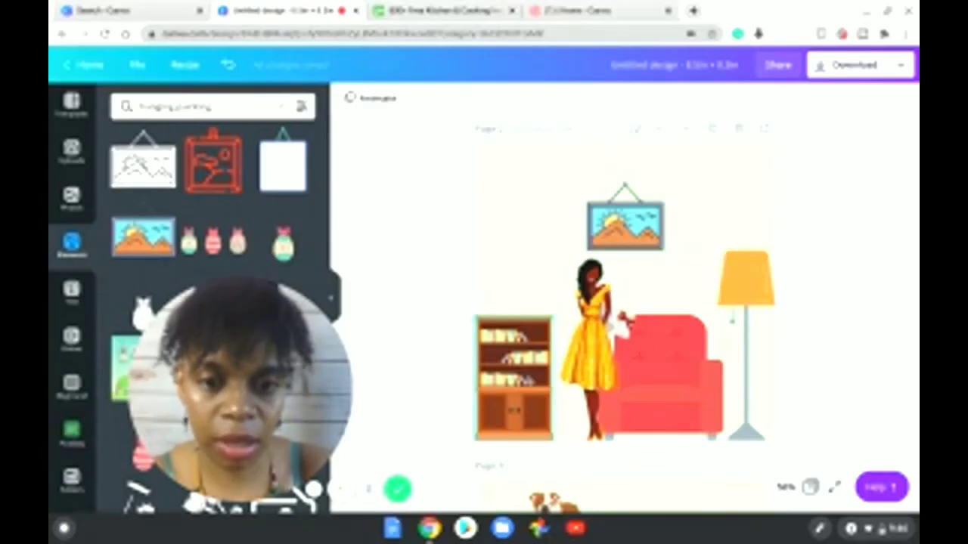
left_click_drag(514, 363, 522, 363)
left_click(597, 318)
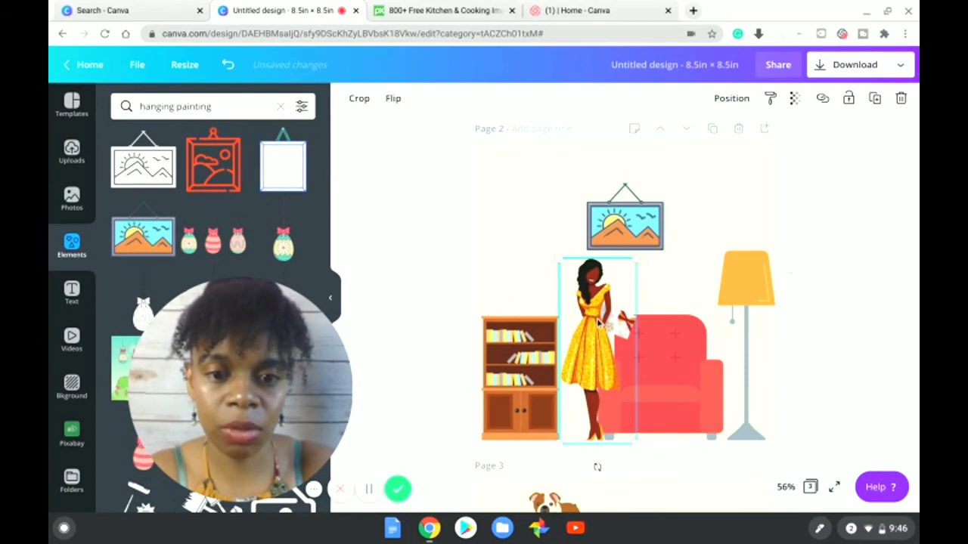
left_click_drag(607, 417, 643, 540)
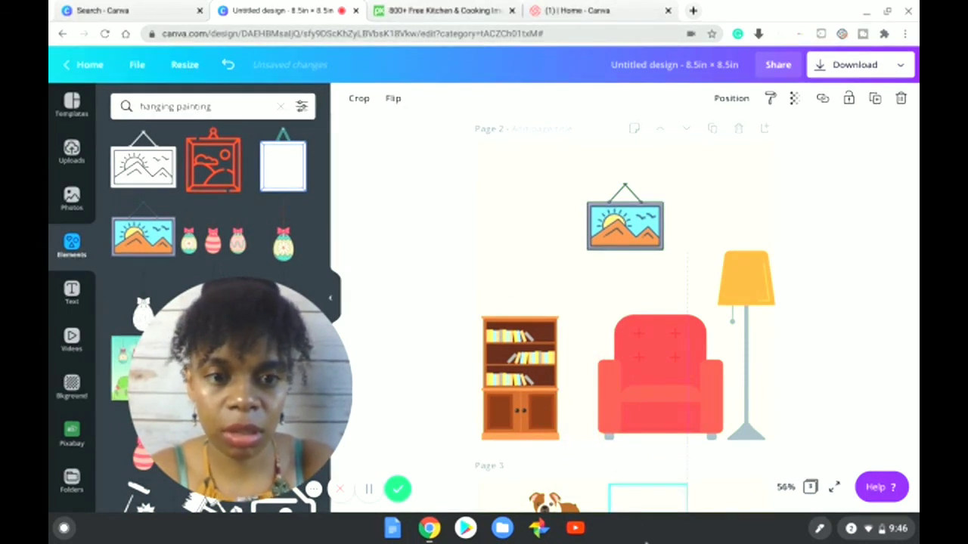
Step: Undo the stray move so the yellow-dress woman returns to her row on page 3
scroll(809, 441, "up", 2)
scroll(809, 440, "up", 4)
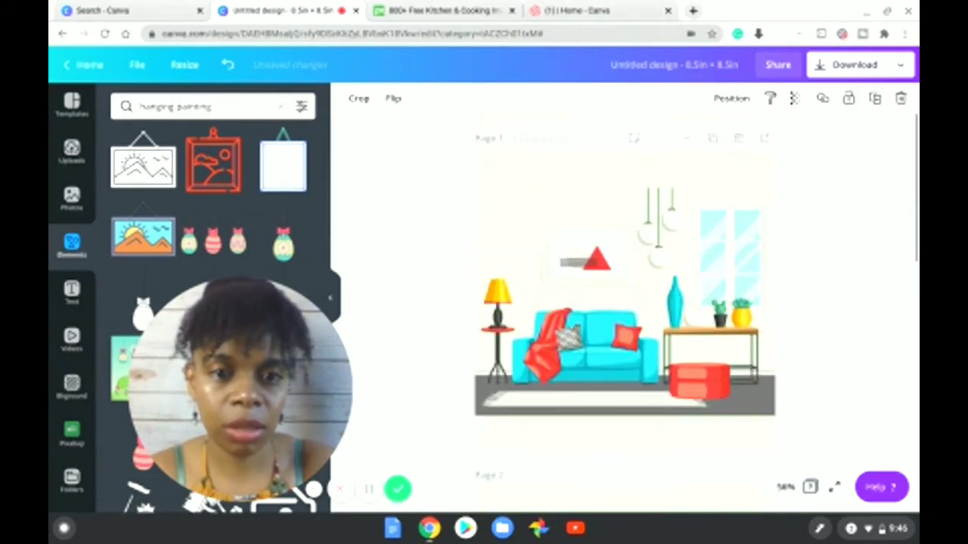
scroll(648, 335, "down", 8)
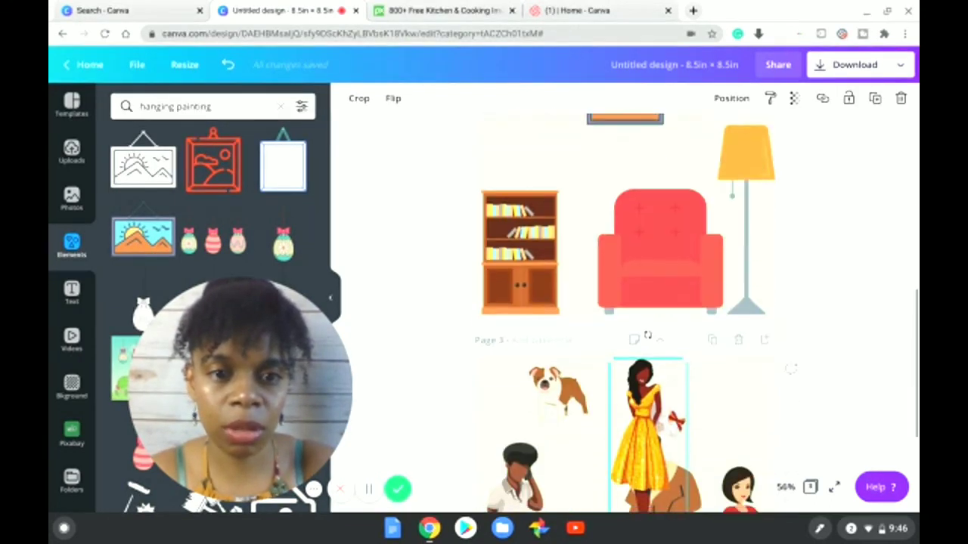
scroll(648, 335, "up", 1)
scroll(648, 335, "down", 5)
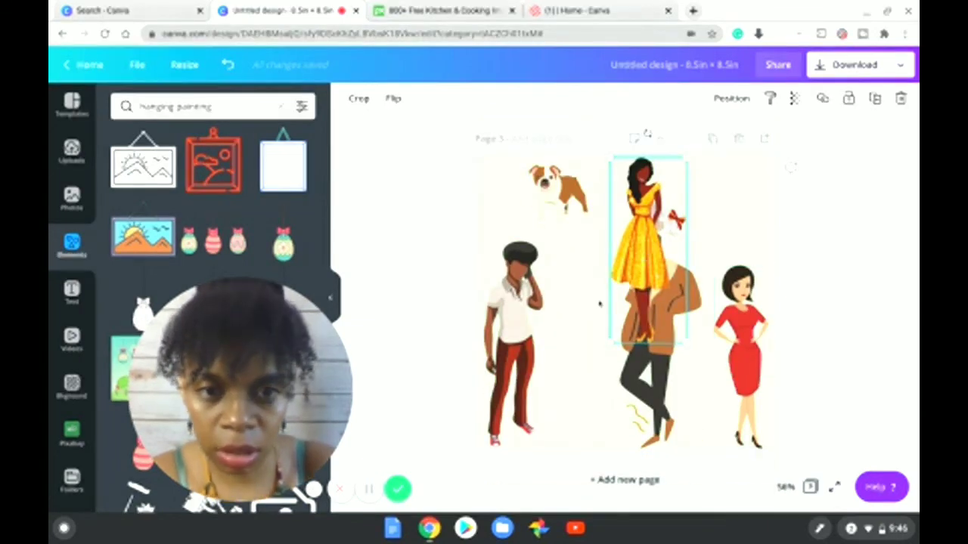
key("ctrl+z")
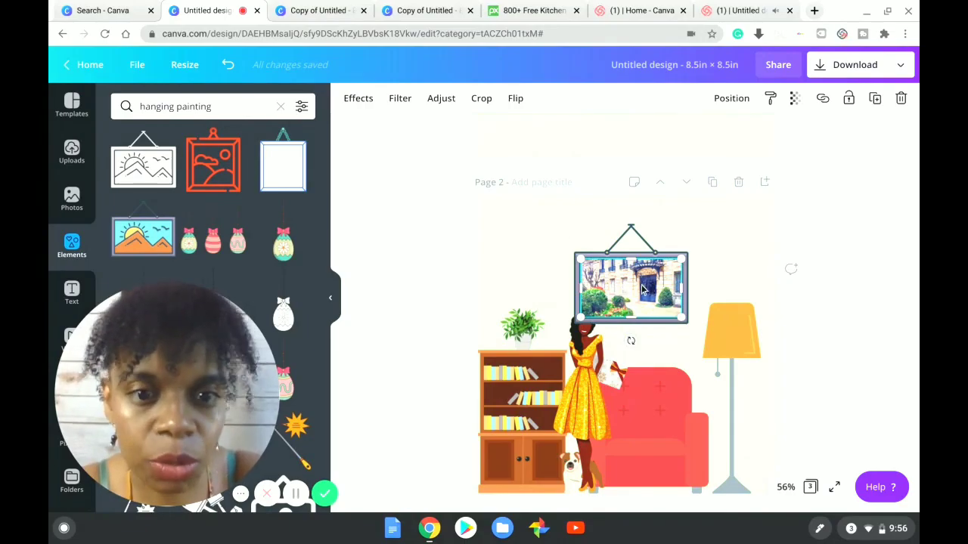
Step: Reposition the photo inside the hanging frame and nudge the picture slightly right over the armchair
mouse_move(634, 288)
left_mouse_down()
mouse_move(634, 306)
mouse_move(633, 287)
left_mouse_up()
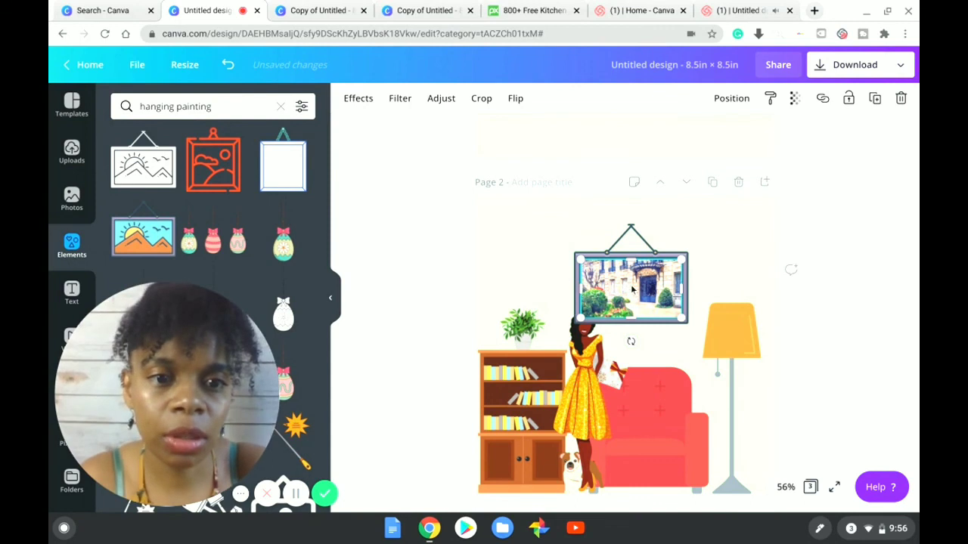
left_click(710, 254)
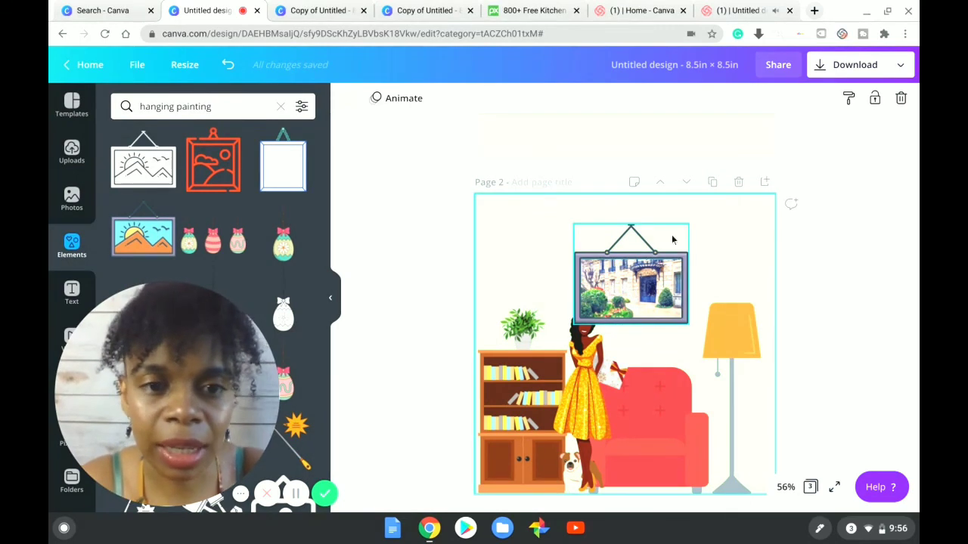
mouse_move(647, 238)
left_mouse_down()
mouse_move(659, 233)
mouse_move(649, 239)
left_mouse_up()
left_click(710, 237)
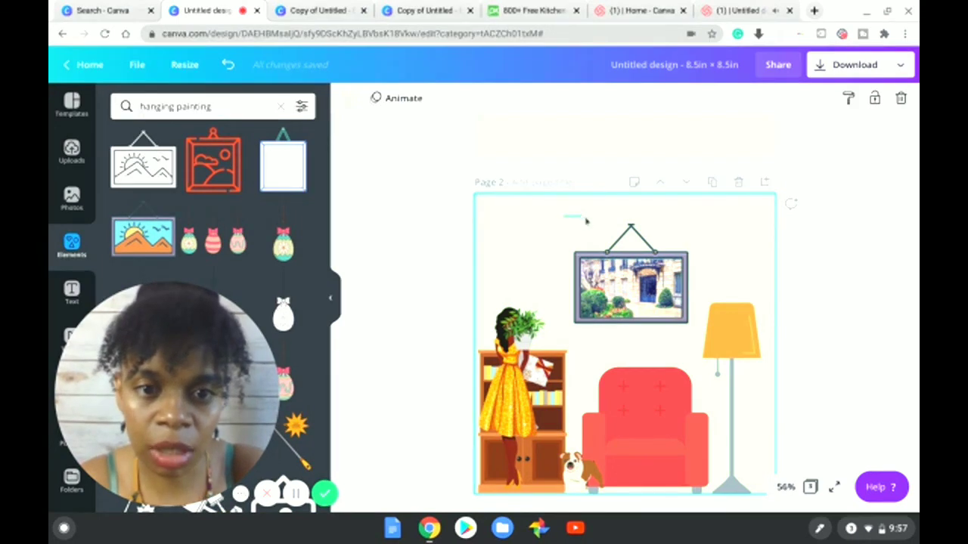
Step: Group the picture frame with its hanger and move the grouped picture right and slightly up
left_click_drag(593, 222, 701, 294)
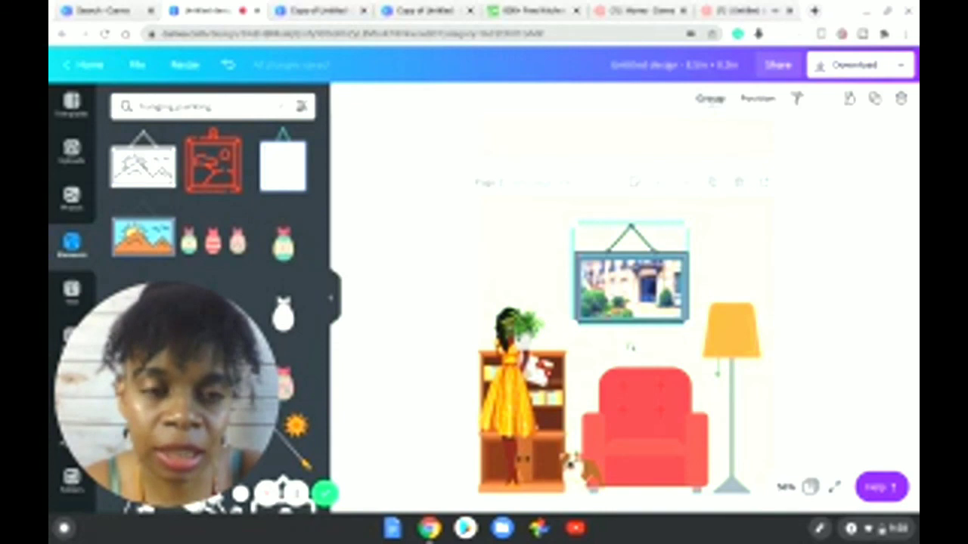
left_click(710, 99)
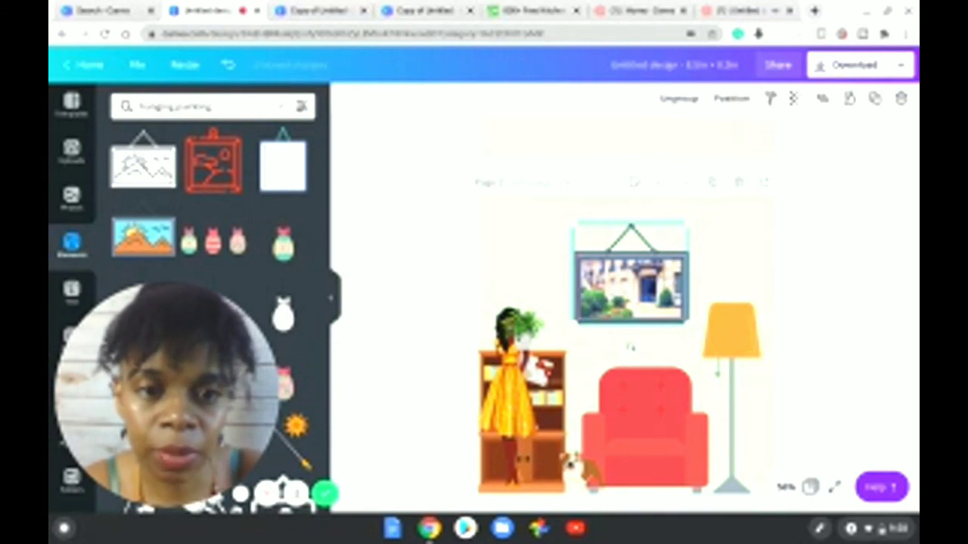
left_click_drag(675, 242, 604, 225)
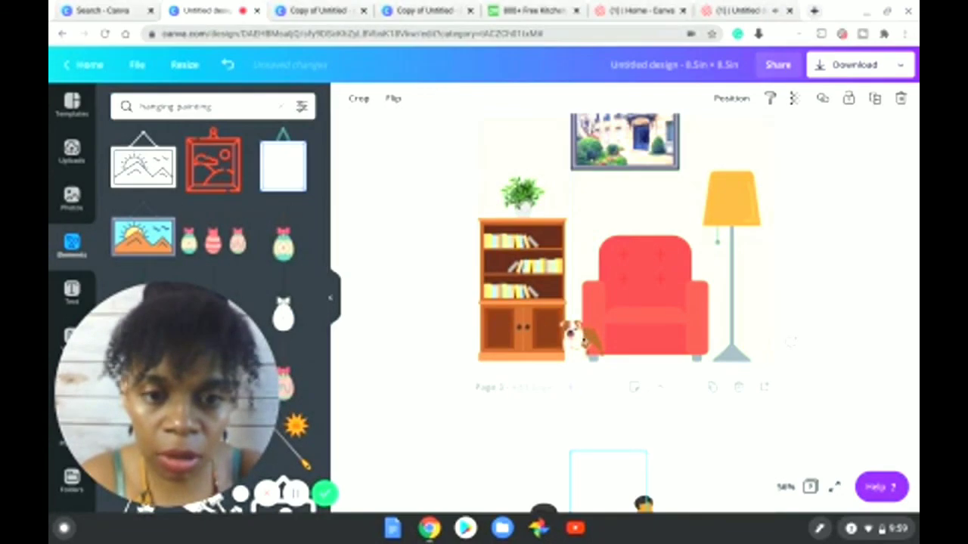
Step: Bring up the bulldog's layering options, then close the menu without changes
right_click(587, 446)
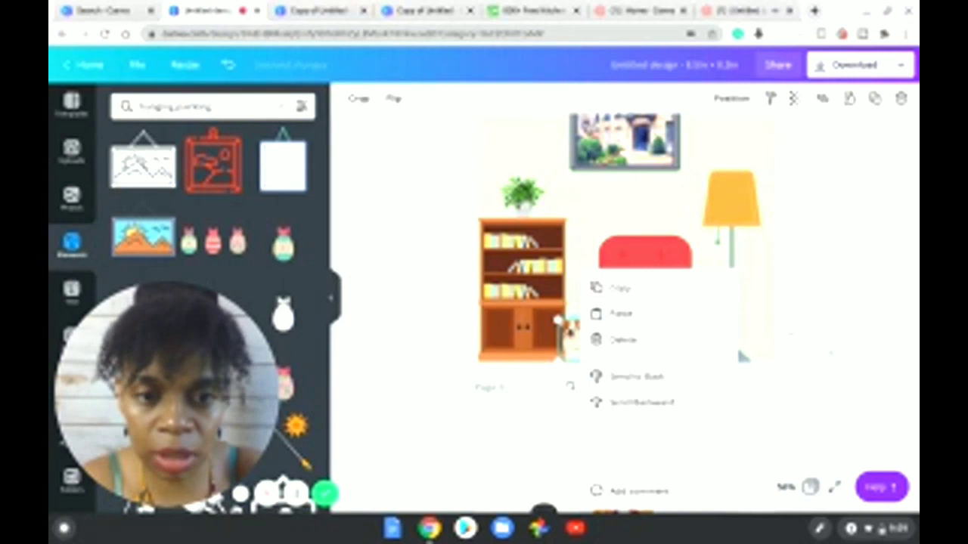
left_click(738, 348)
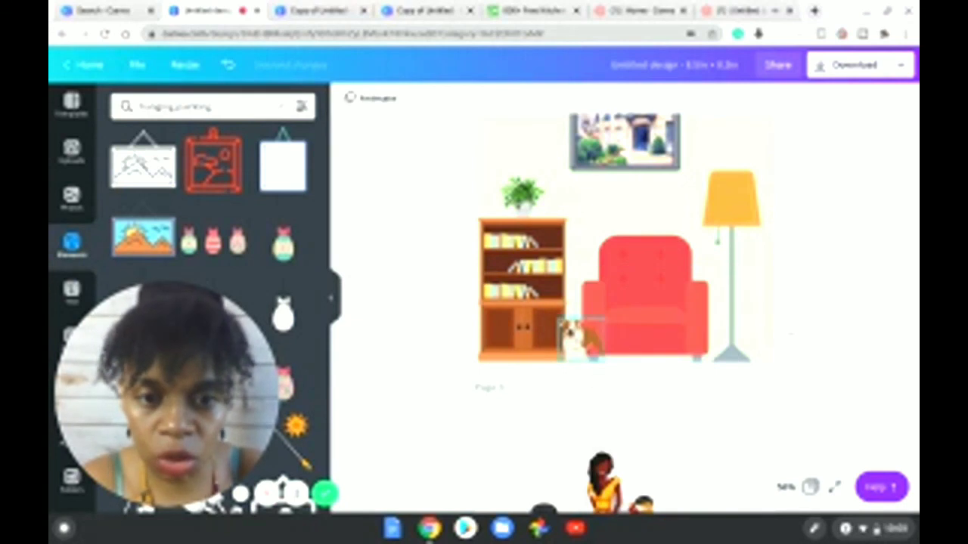